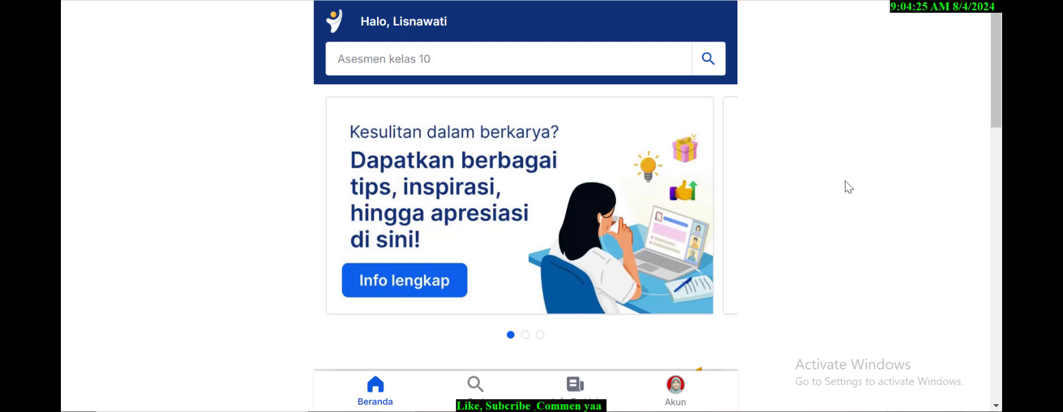
# Step: Open the Pengelolaan Kinerja service from the Pengembangan diri section of the home page
pyautogui.scroll(-1, 847, 186)
pyautogui.scroll(1, 846, 185)
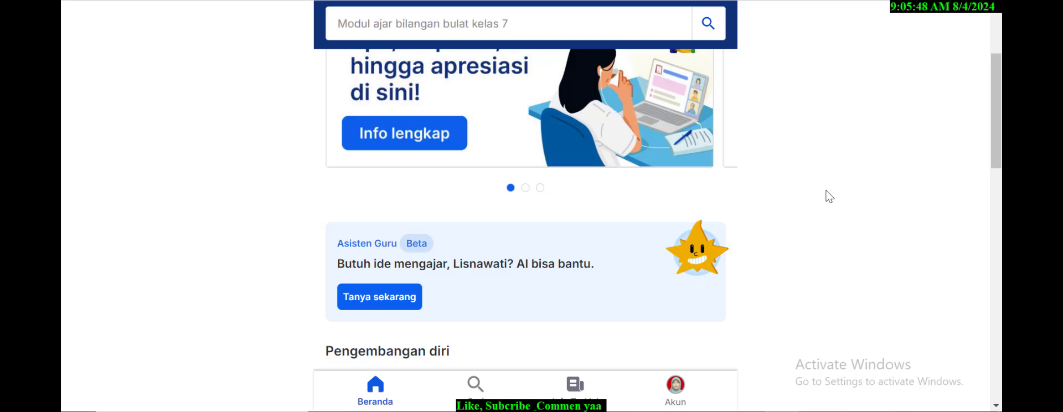
pyautogui.scroll(-4, 829, 197)
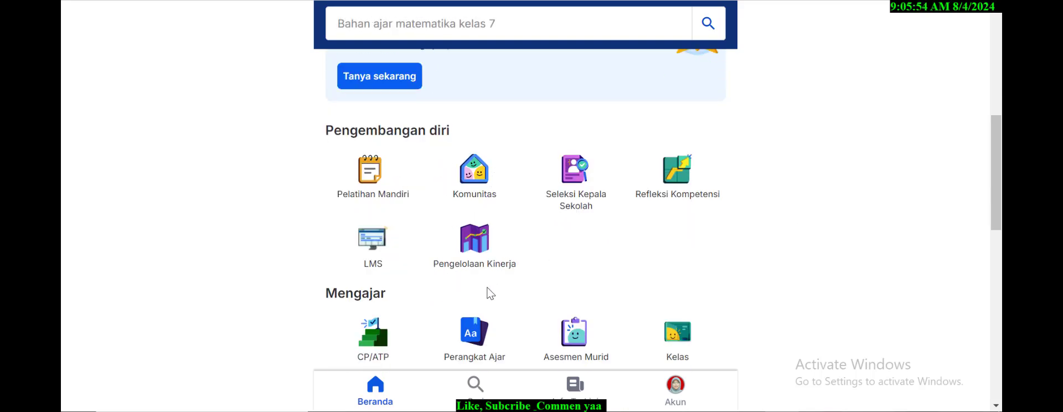
pyautogui.scroll(4, 484, 247)
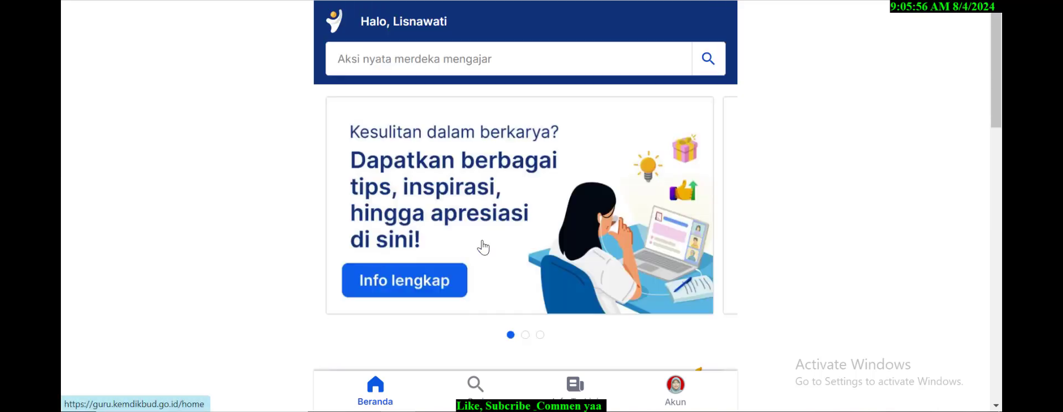
pyautogui.click(483, 248)
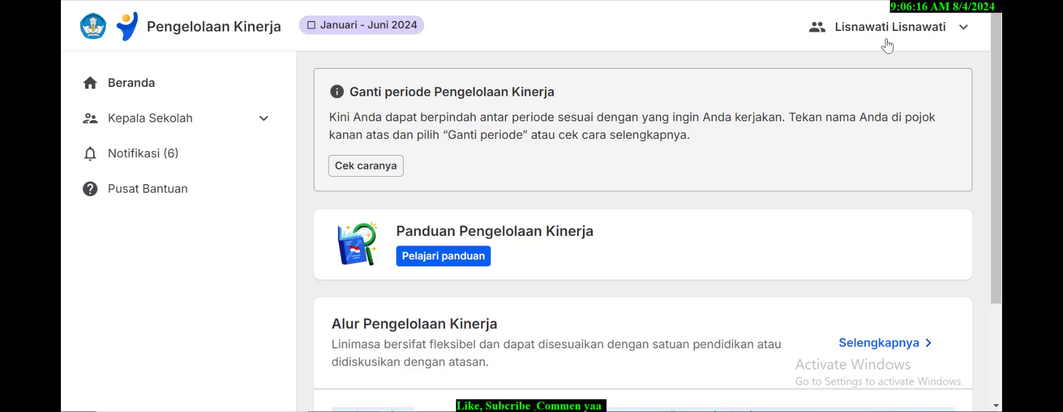
# Step: Switch the Pengelolaan Kinerja period to Juli - Desember 2024
pyautogui.click(964, 31)
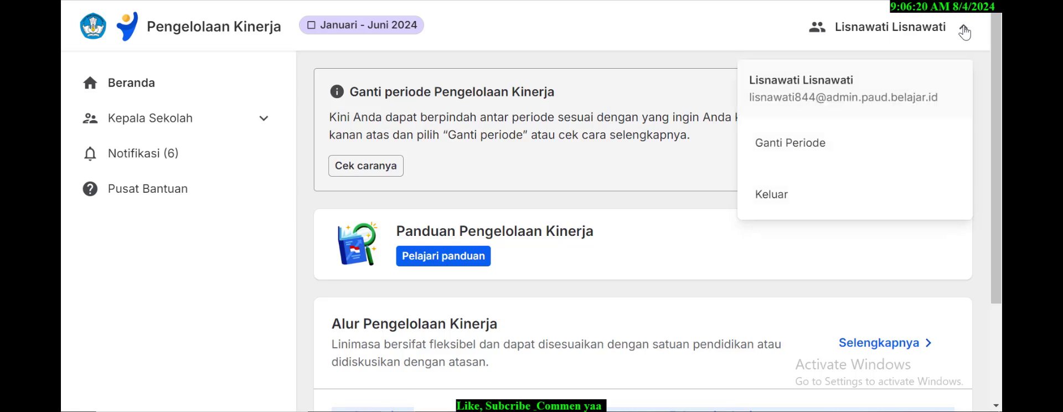
pyautogui.click(798, 152)
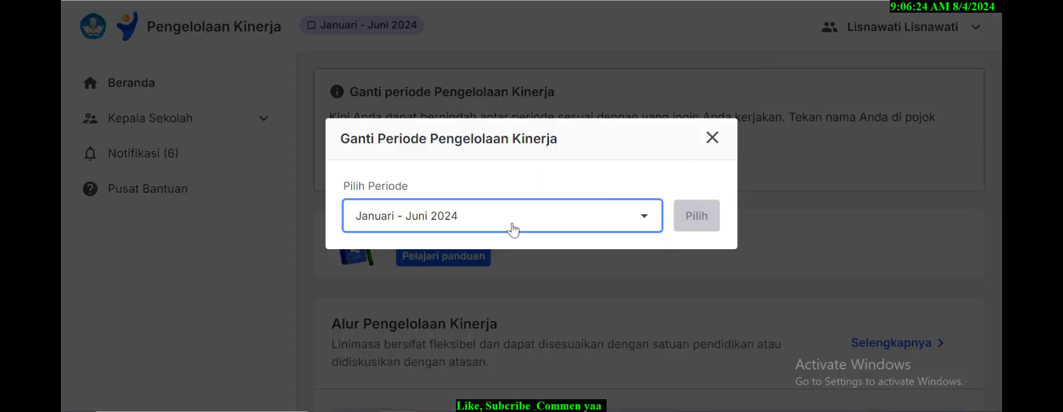
pyautogui.click(613, 217)
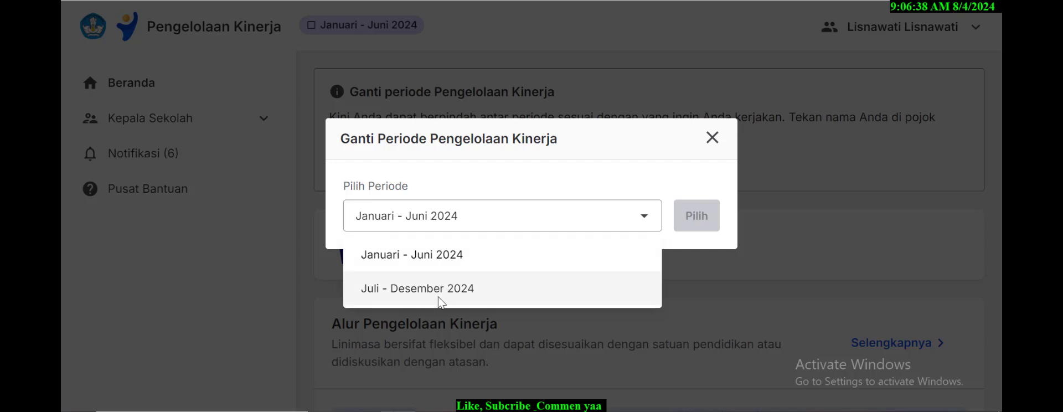
pyautogui.click(375, 298)
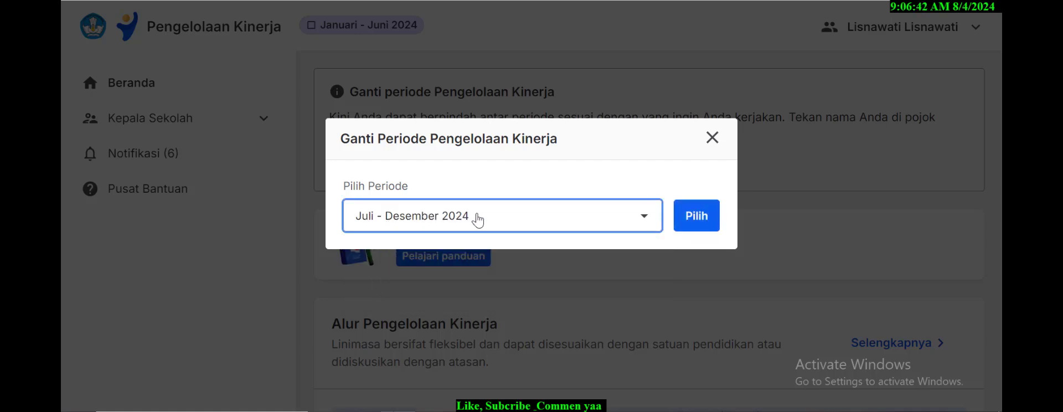
pyautogui.click(693, 225)
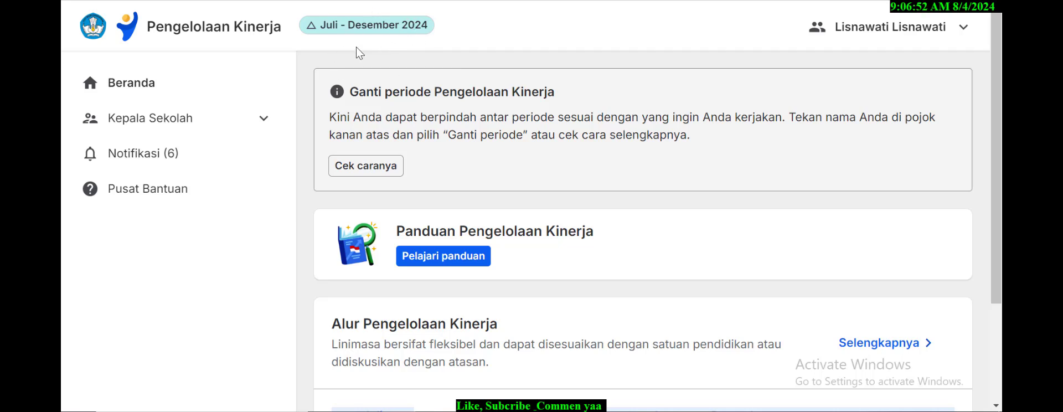
# Step: Start the Perencanaan Kinerja Kepala Sekolah in the Kepala Sekolah role Sebagai Pegawai
pyautogui.click(190, 119)
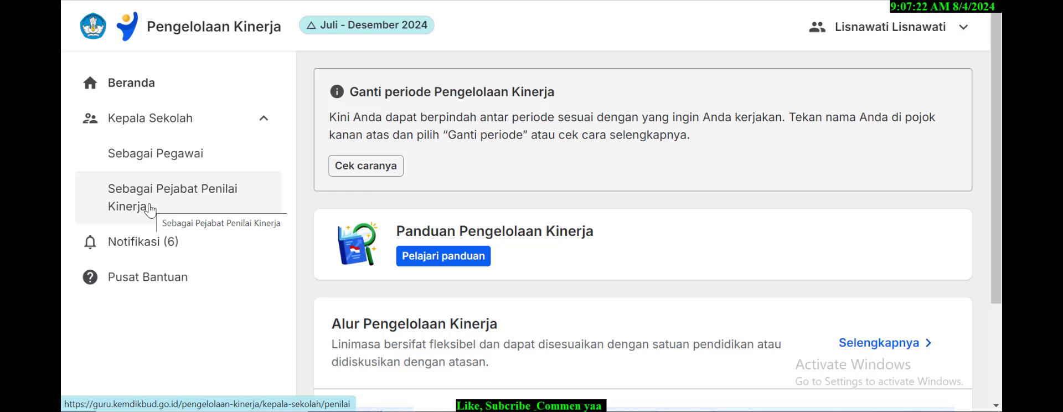
pyautogui.click(147, 161)
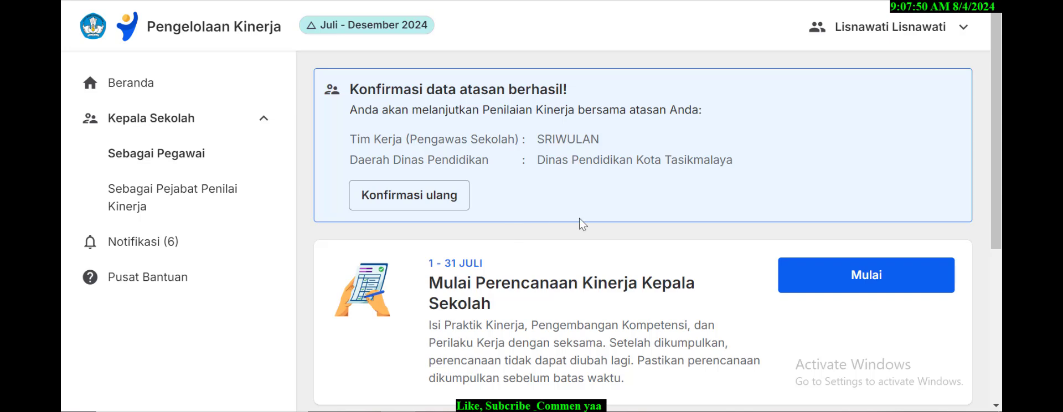
pyautogui.scroll(-1, 532, 250)
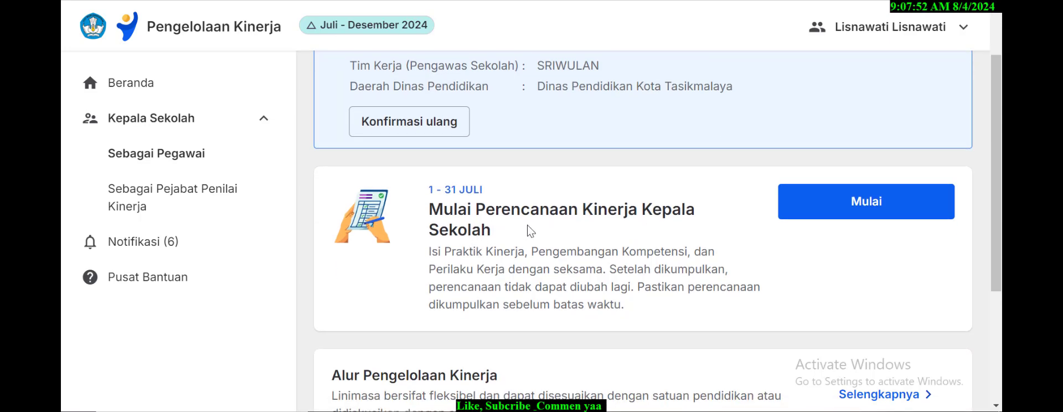
pyautogui.click(864, 217)
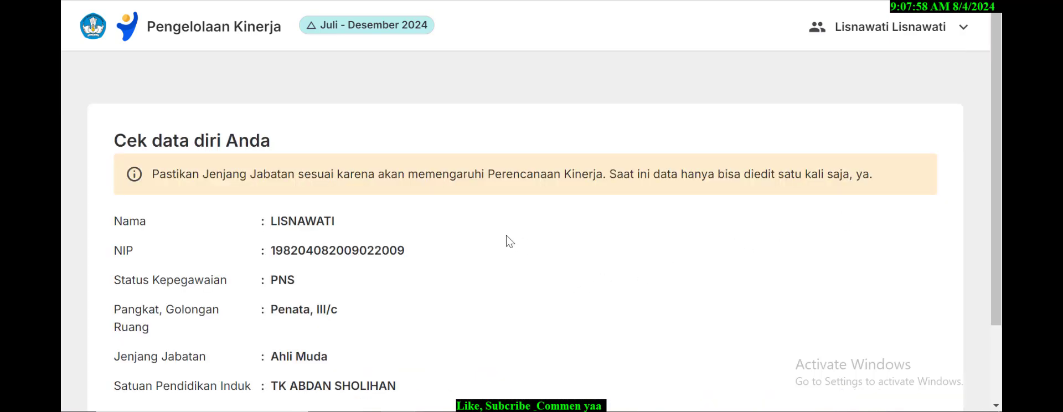
# Step: Review the personal data and the editable fields of the Edit Profil form, leaving the form without saving
pyautogui.scroll(-2, 509, 241)
pyautogui.scroll(2, 498, 233)
pyautogui.scroll(-2, 480, 221)
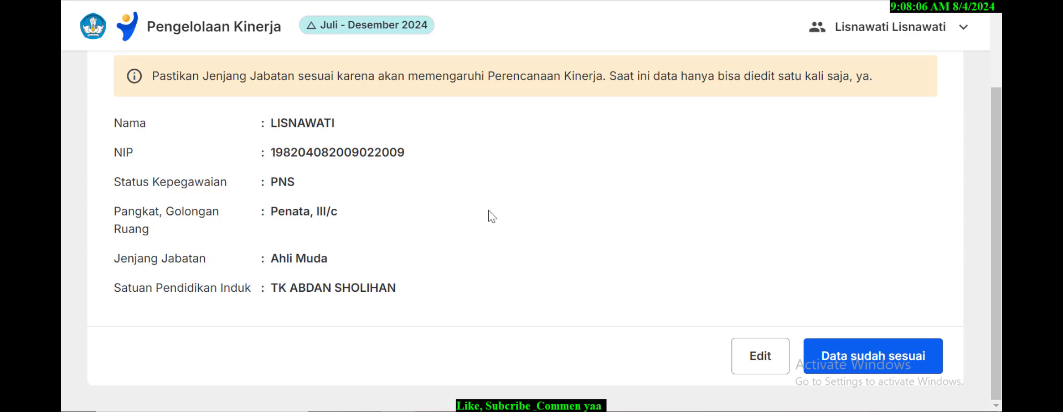
pyautogui.scroll(2, 489, 216)
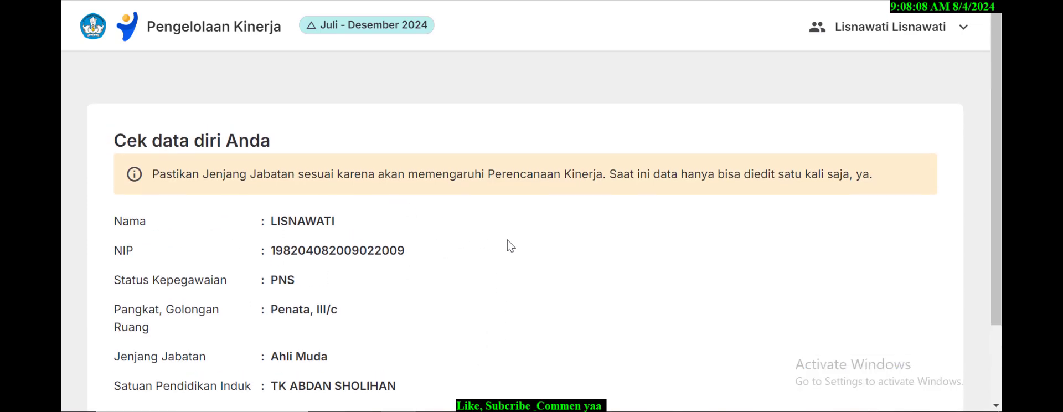
pyautogui.scroll(-2, 508, 244)
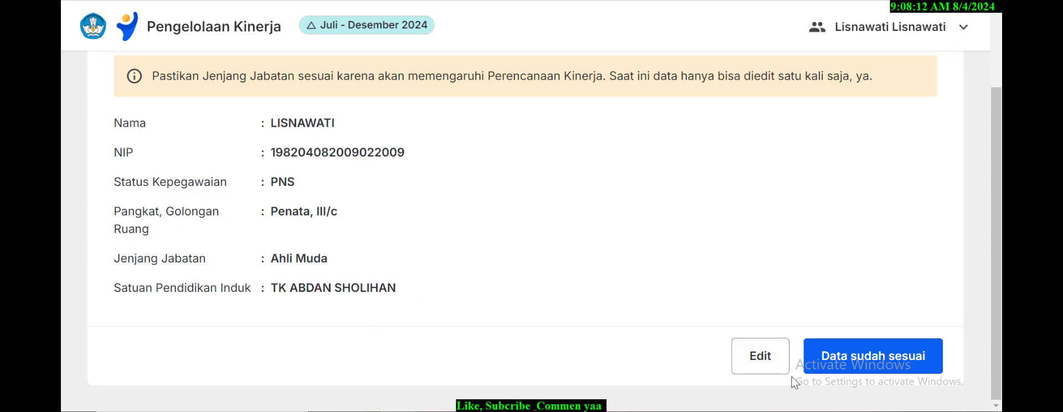
pyautogui.click(769, 361)
pyautogui.scroll(3, 487, 216)
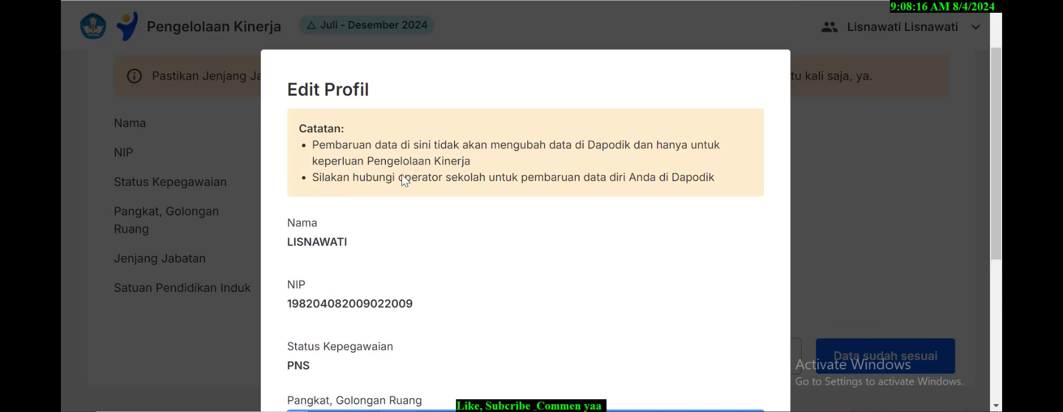
pyautogui.scroll(-3, 404, 178)
pyautogui.scroll(-1, 584, 274)
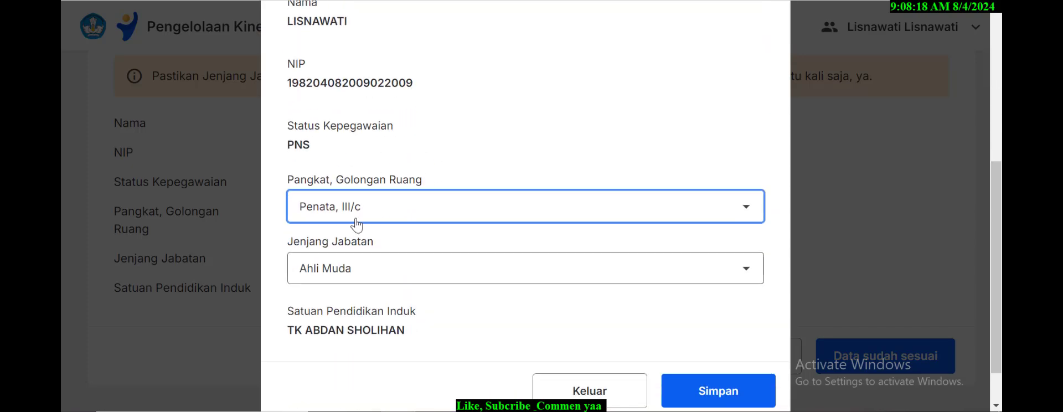
pyautogui.click(582, 400)
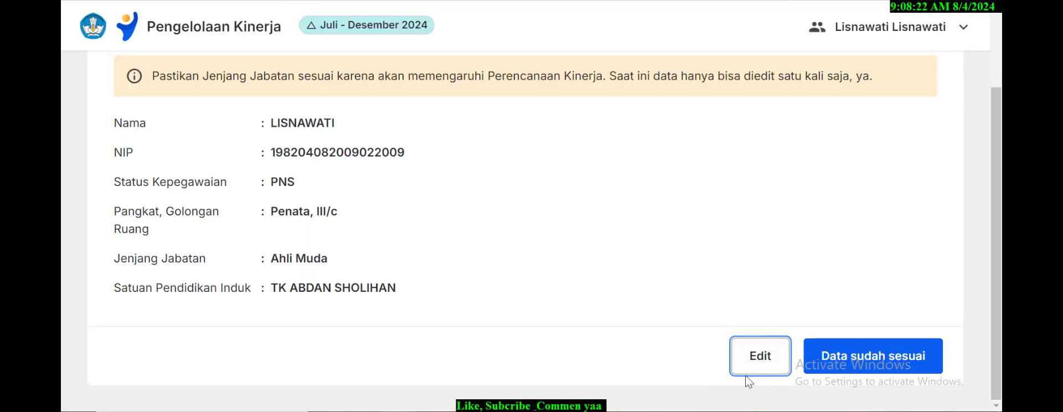
# Step: Edit the profile to rank Penata Tingkat I, III/d and Jenjang Jabatan Ahli Muda, and save it
pyautogui.click(759, 359)
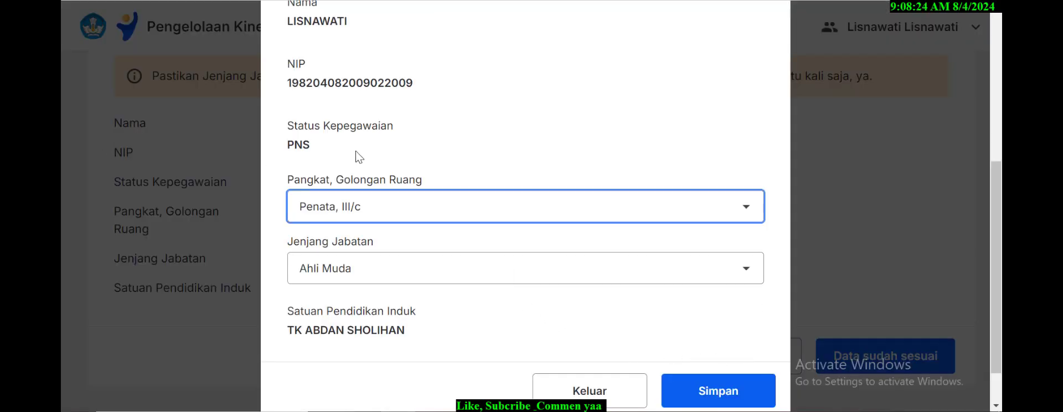
pyautogui.click(746, 211)
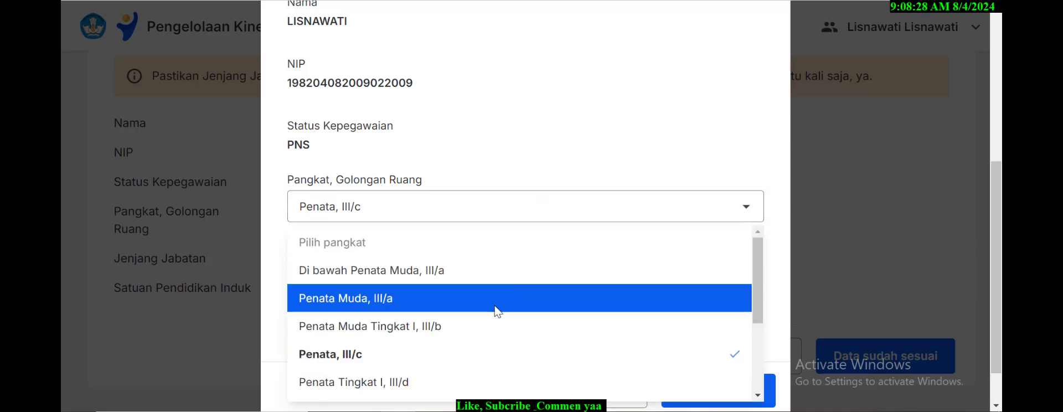
pyautogui.click(443, 380)
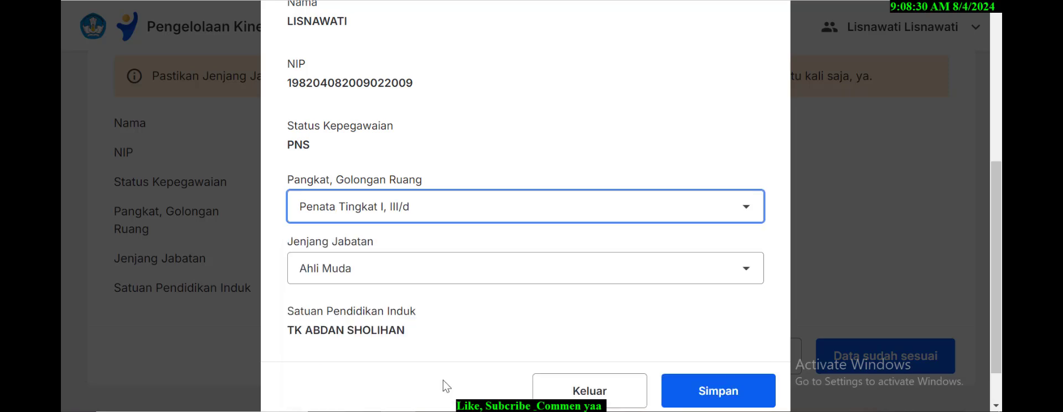
pyautogui.click(620, 279)
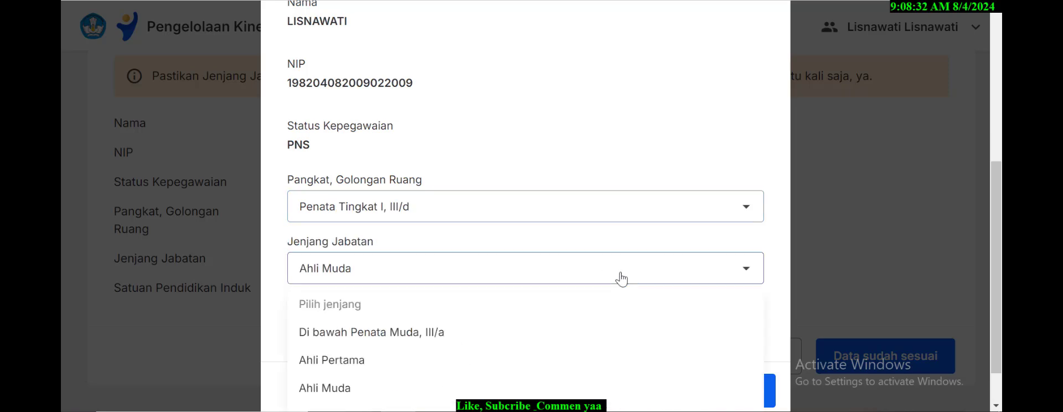
pyautogui.scroll(-1, 442, 347)
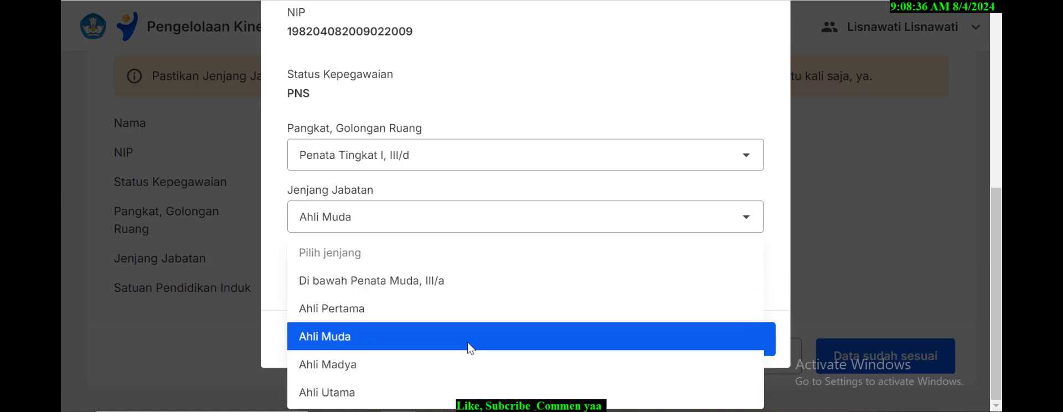
pyautogui.click(460, 340)
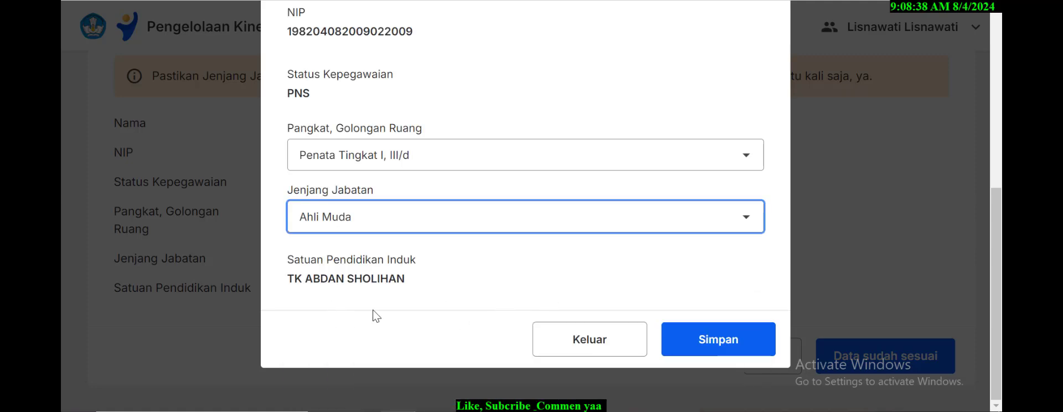
pyautogui.scroll(3, 560, 273)
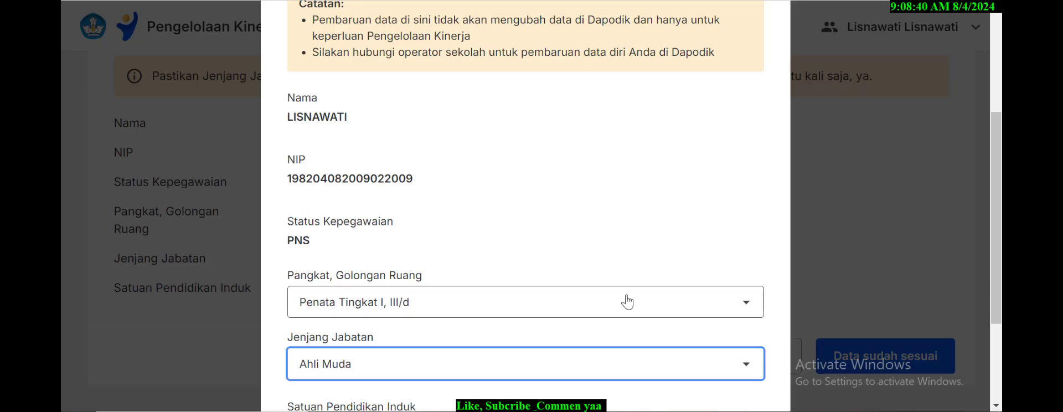
pyautogui.scroll(-3, 625, 298)
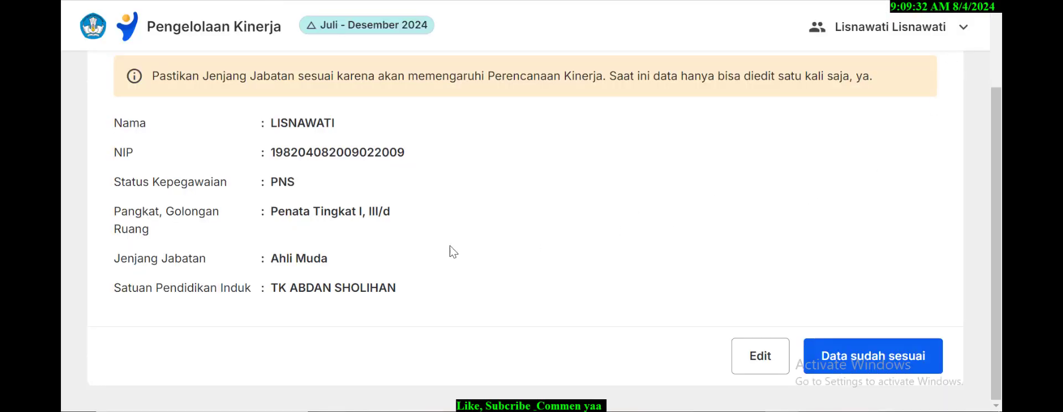
# Step: Check the updated personal data and confirm that it is correct to proceed to Perencanaan Kinerja
pyautogui.scroll(2, 448, 249)
pyautogui.scroll(-2, 606, 281)
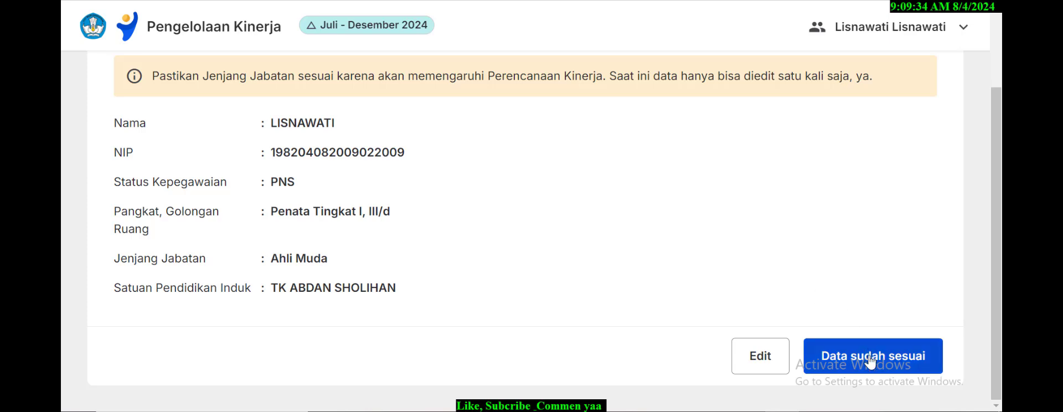
pyautogui.click(923, 366)
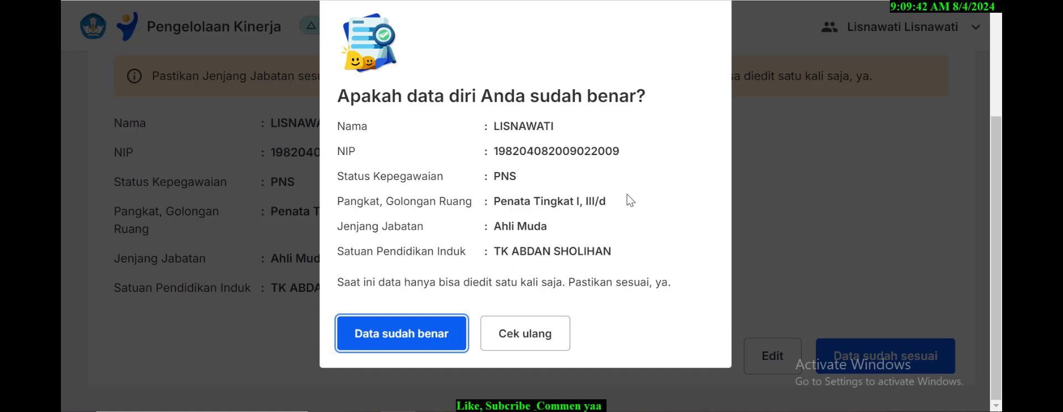
pyautogui.click(402, 333)
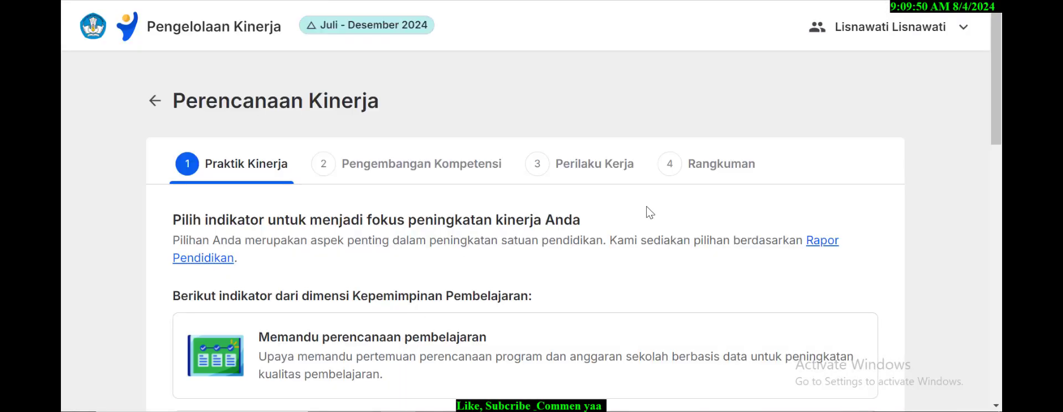
# Step: Review all the Kepemimpinan Pembelajaran indicators offered for Praktik Kinerja, from Memandu perencanaan pembelajaran to Refleksi program pengembangan kompetensi guru
pyautogui.scroll(-1, 652, 215)
pyautogui.scroll(1, 654, 213)
pyautogui.scroll(-3, 657, 219)
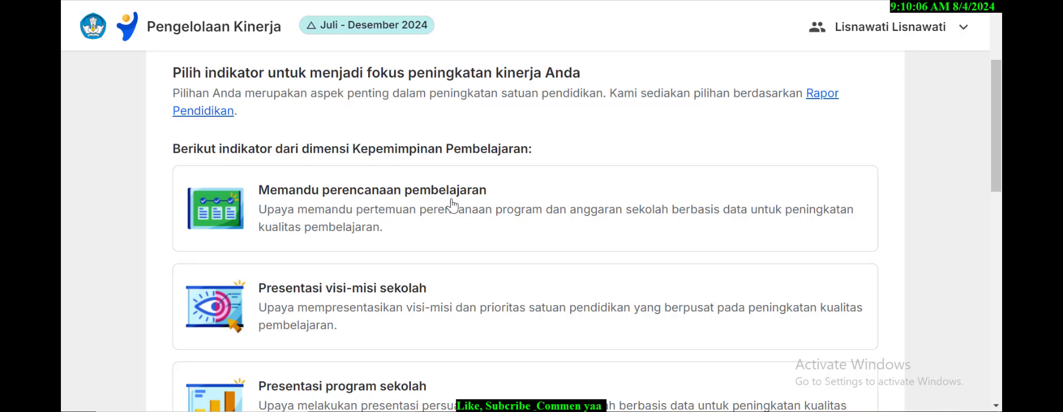
pyautogui.scroll(-1, 451, 207)
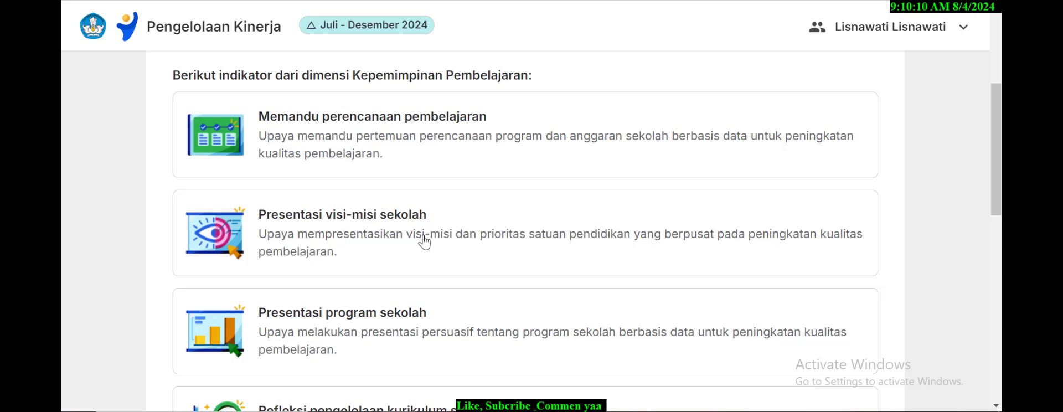
pyautogui.scroll(1, 424, 241)
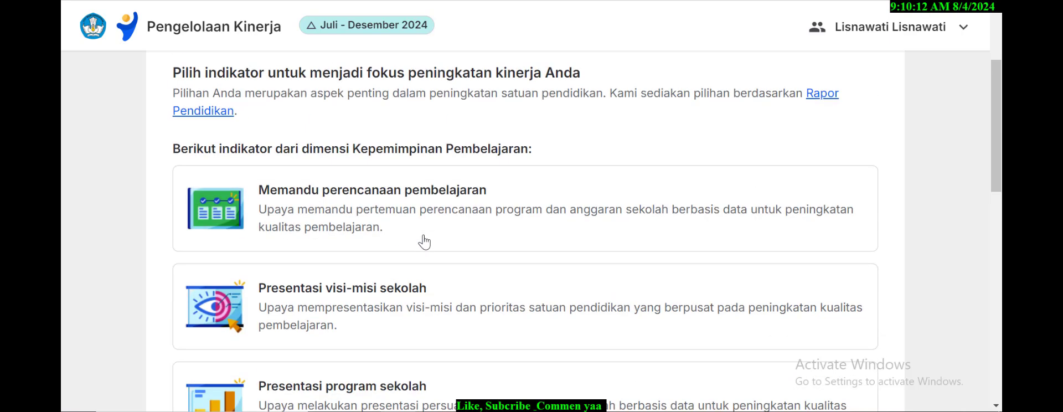
pyautogui.scroll(-2, 425, 242)
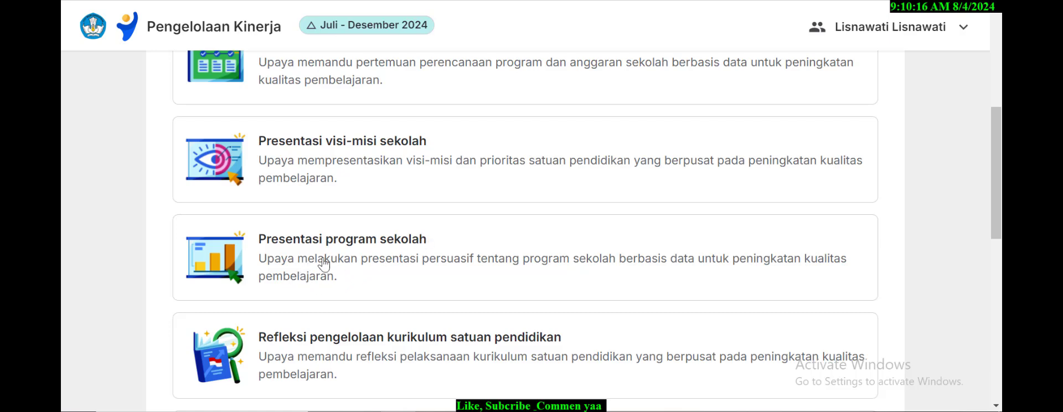
pyautogui.scroll(-1, 407, 265)
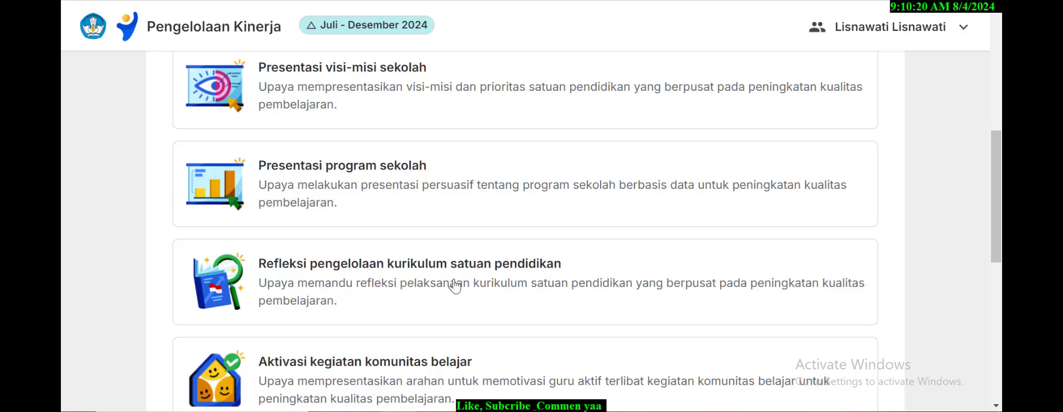
pyautogui.scroll(-1, 462, 286)
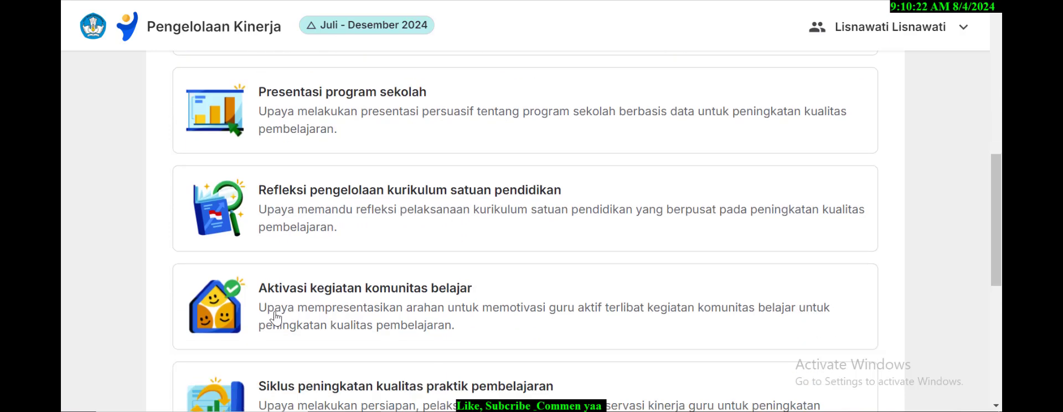
pyautogui.scroll(-1, 420, 302)
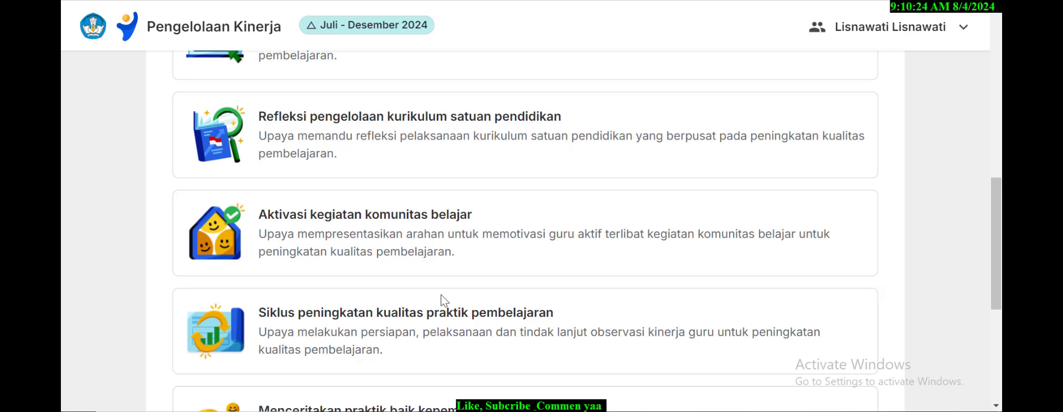
pyautogui.scroll(-1, 442, 299)
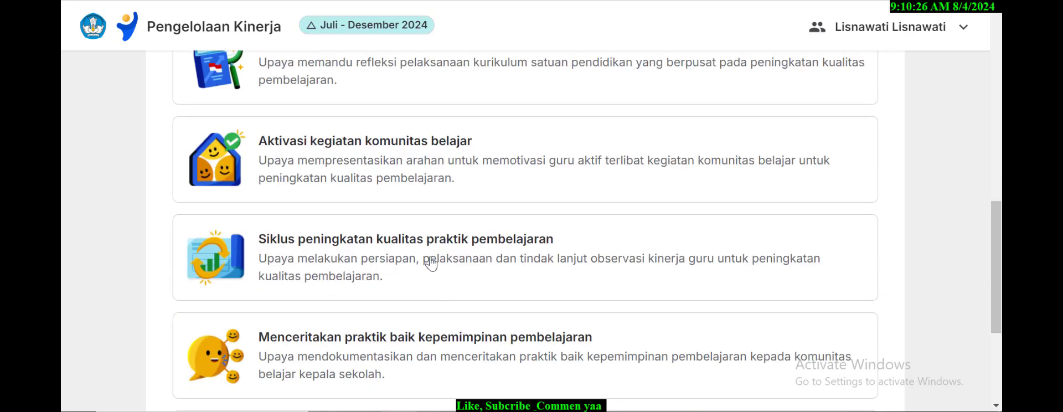
pyautogui.scroll(-1, 485, 270)
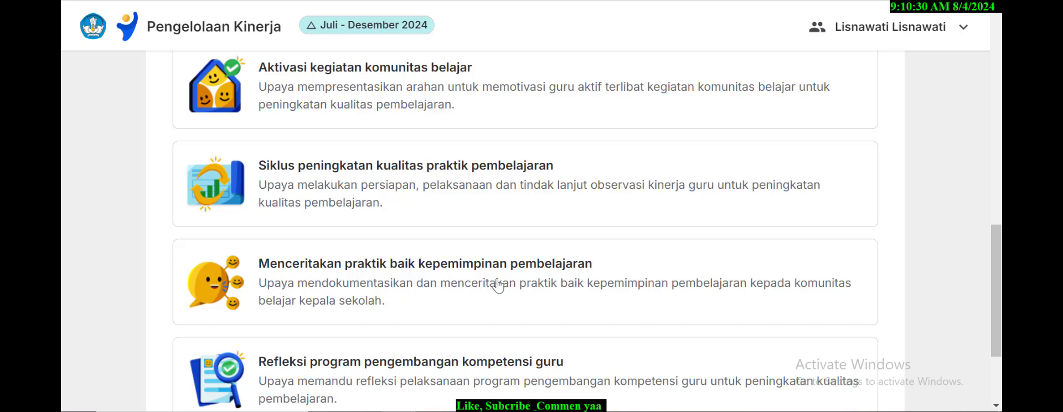
pyautogui.scroll(-2, 501, 283)
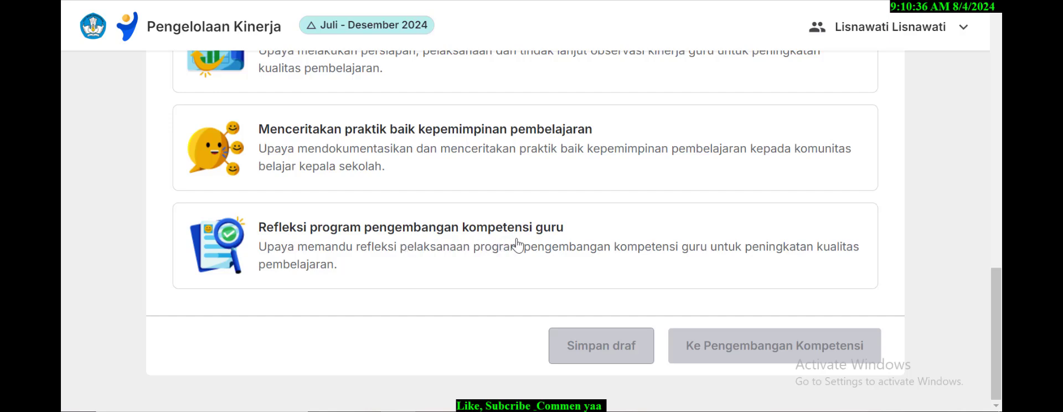
pyautogui.scroll(1, 517, 245)
pyautogui.scroll(7, 517, 245)
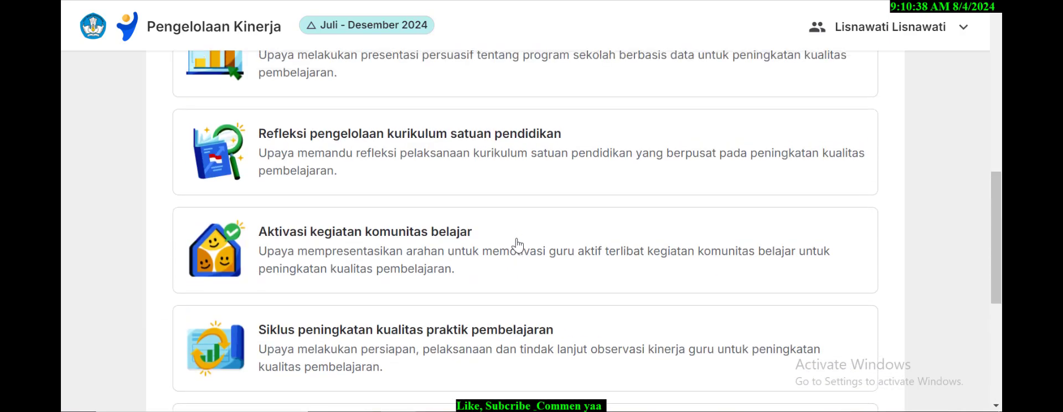
pyautogui.scroll(1, 518, 245)
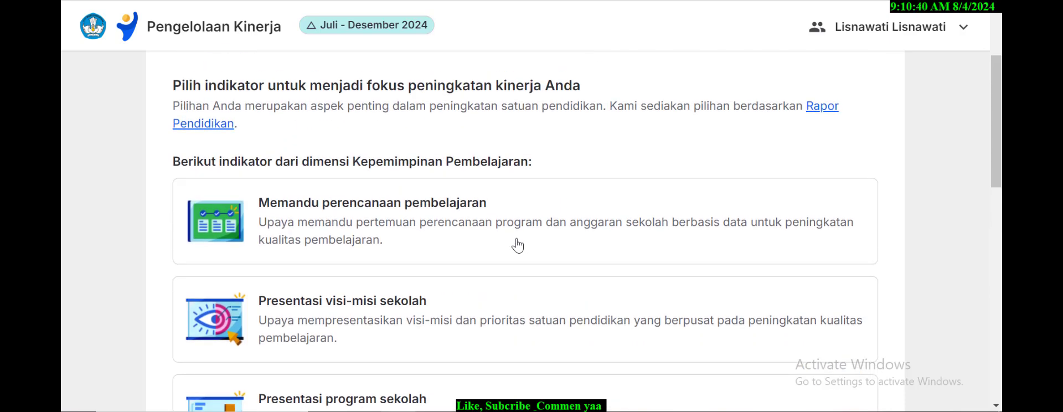
pyautogui.scroll(-7, 518, 246)
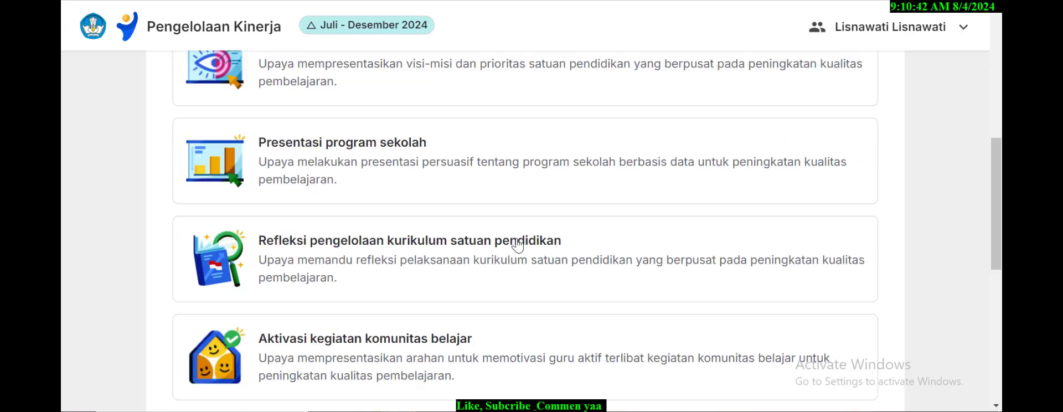
pyautogui.scroll(-2, 517, 245)
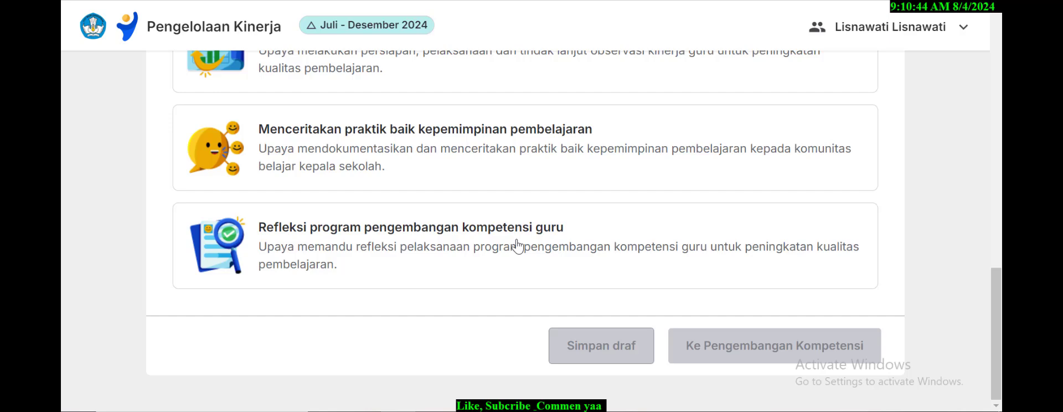
pyautogui.scroll(9, 518, 245)
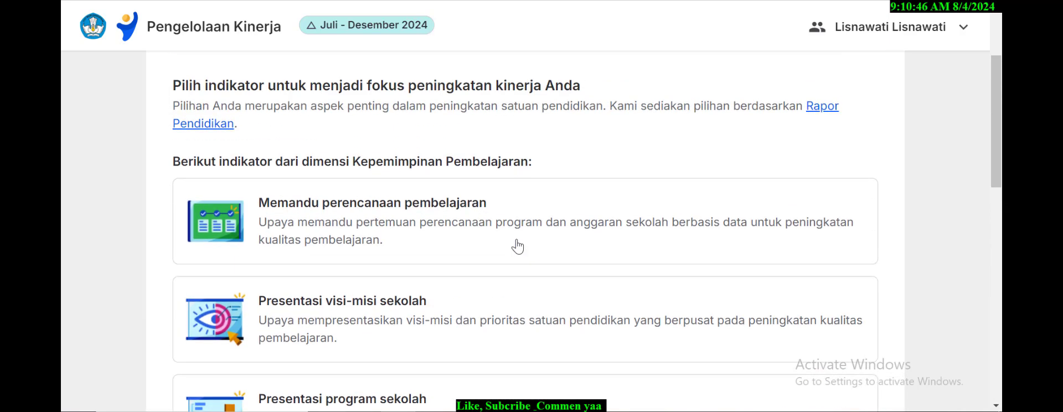
pyautogui.scroll(2, 518, 245)
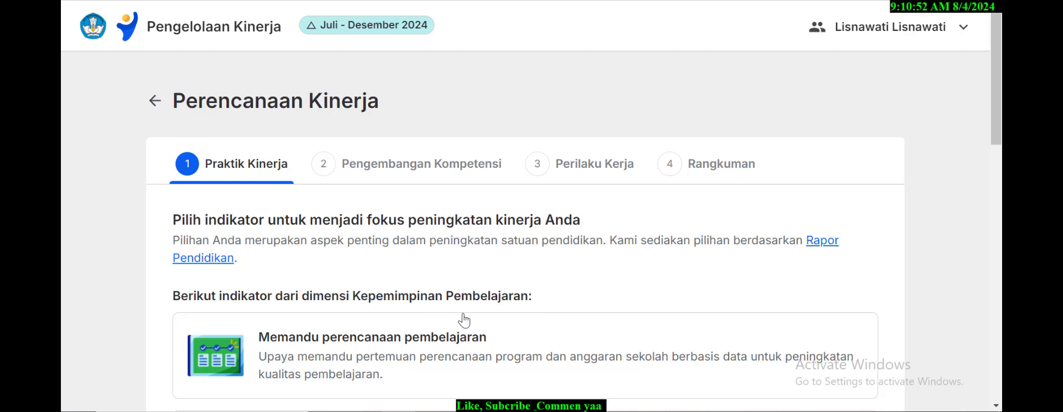
# Step: Choose Refleksi program pengembangan kompetensi guru as the focus indicator for Praktik Kinerja
pyautogui.scroll(-4, 464, 320)
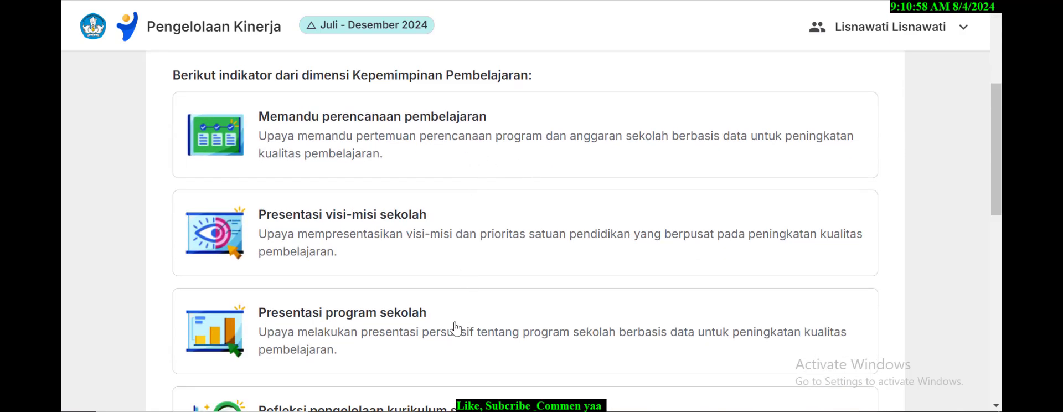
pyautogui.scroll(-4, 456, 326)
pyautogui.scroll(-3, 455, 328)
pyautogui.scroll(-3, 454, 329)
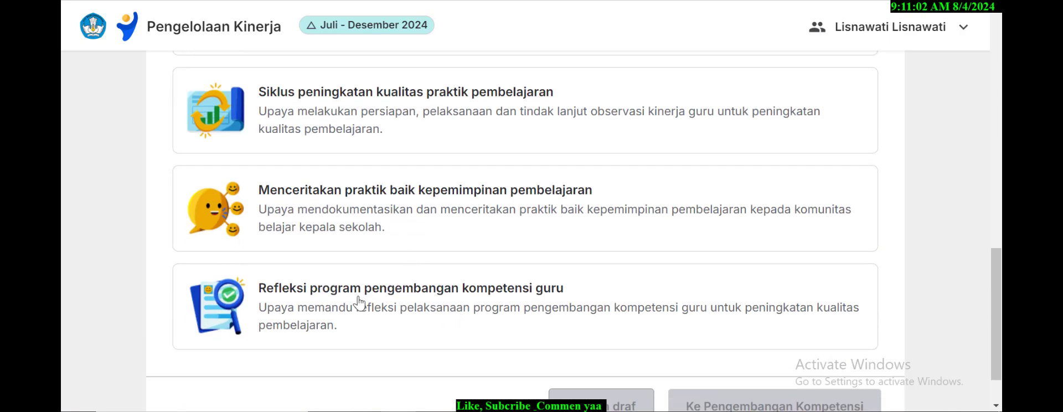
pyautogui.click(397, 307)
pyautogui.scroll(-1, 598, 303)
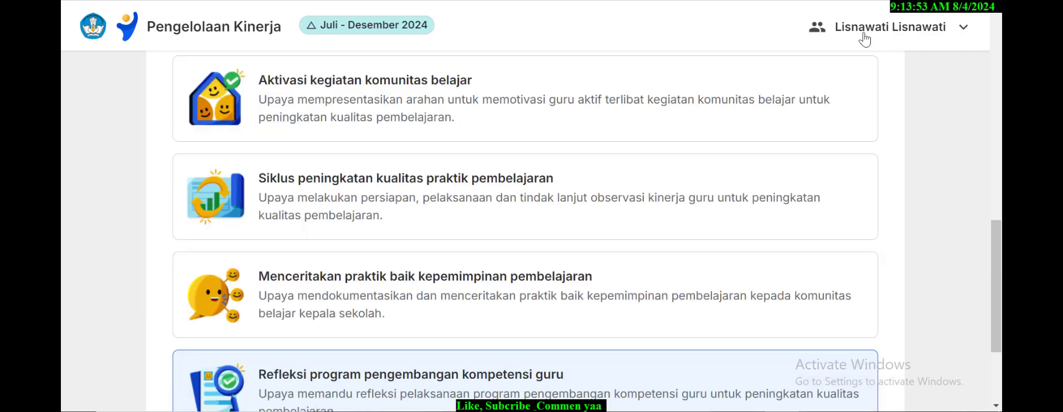
# Step: Choose Siklus peningkatan kualitas praktik pembelajaran as the focus indicator for Praktik Kinerja
pyautogui.scroll(-3, 543, 191)
pyautogui.scroll(3, 542, 191)
pyautogui.click(441, 191)
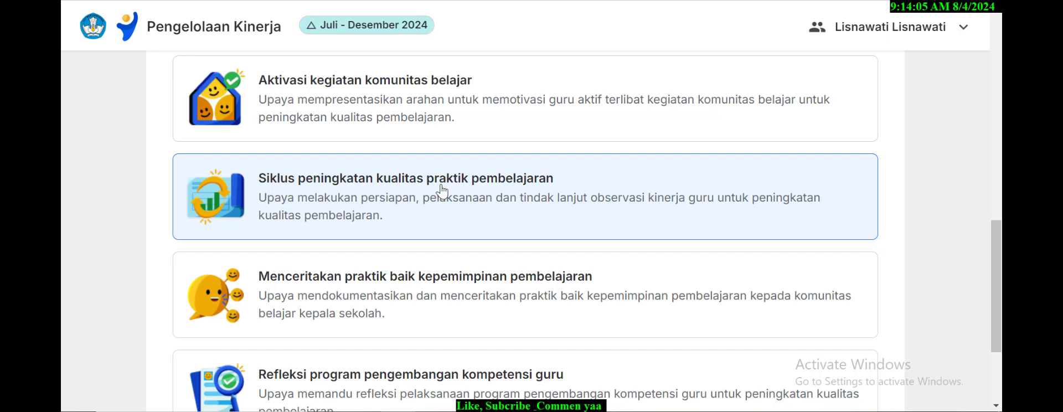
# Step: Check the chosen Praktik Kinerja indicator against the other options and proceed to Pengembangan Kompetensi
pyautogui.scroll(3, 442, 191)
pyautogui.scroll(2, 442, 191)
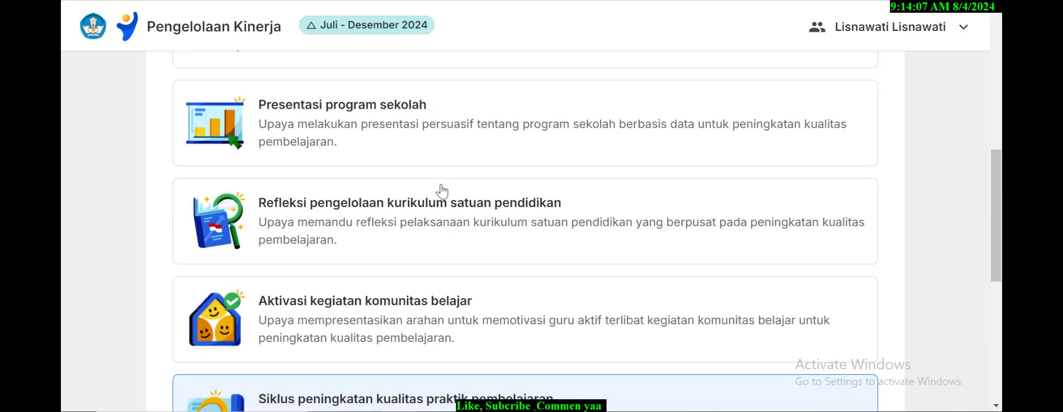
pyautogui.scroll(-2, 443, 191)
pyautogui.scroll(-2, 442, 191)
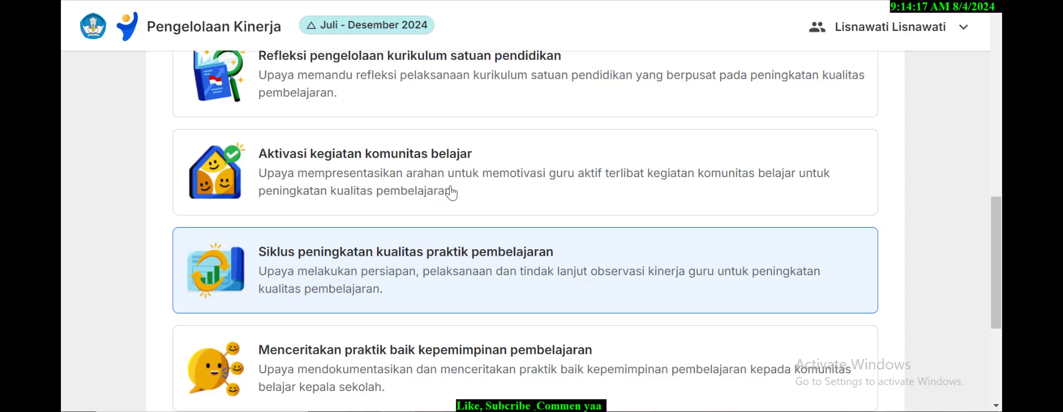
pyautogui.scroll(1, 453, 192)
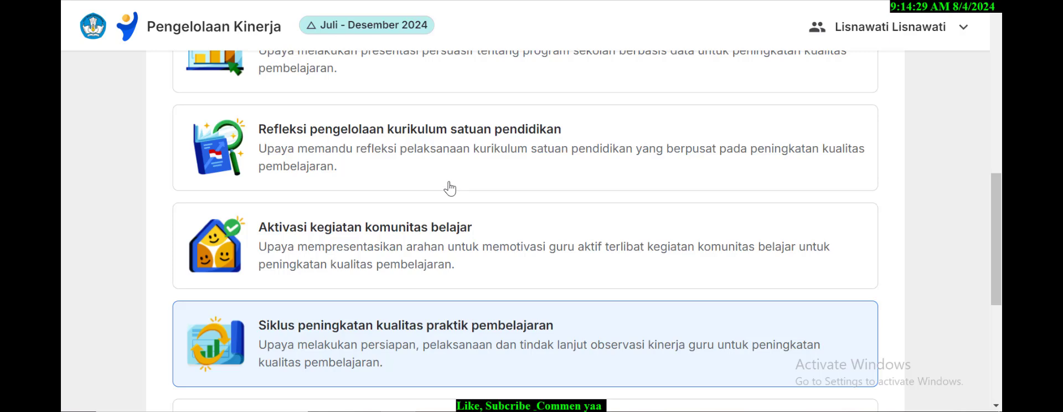
pyautogui.scroll(-1, 449, 189)
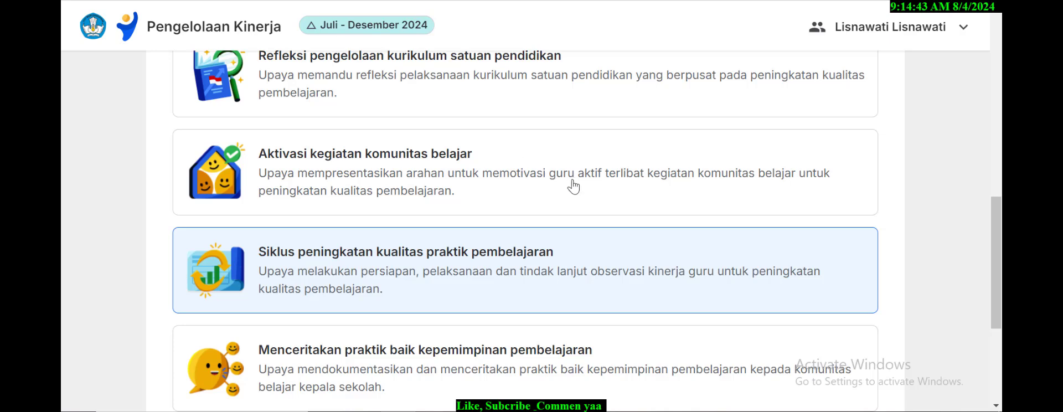
pyautogui.scroll(-1, 578, 186)
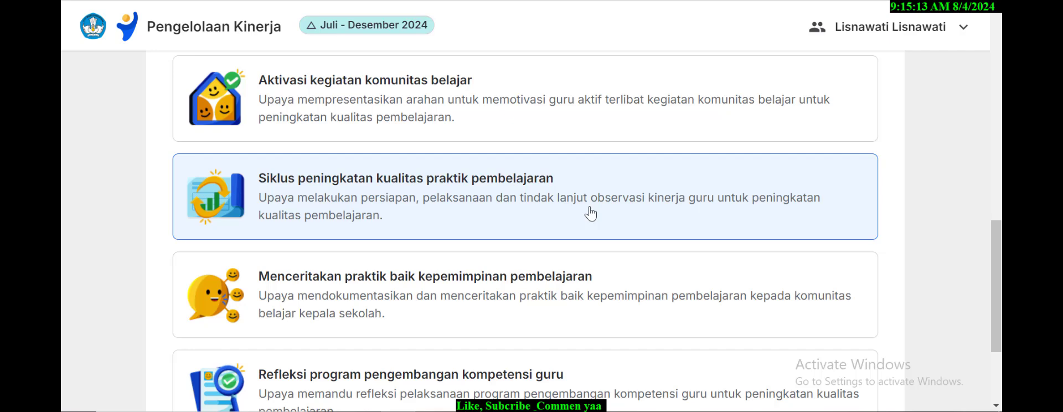
pyautogui.scroll(-3, 640, 213)
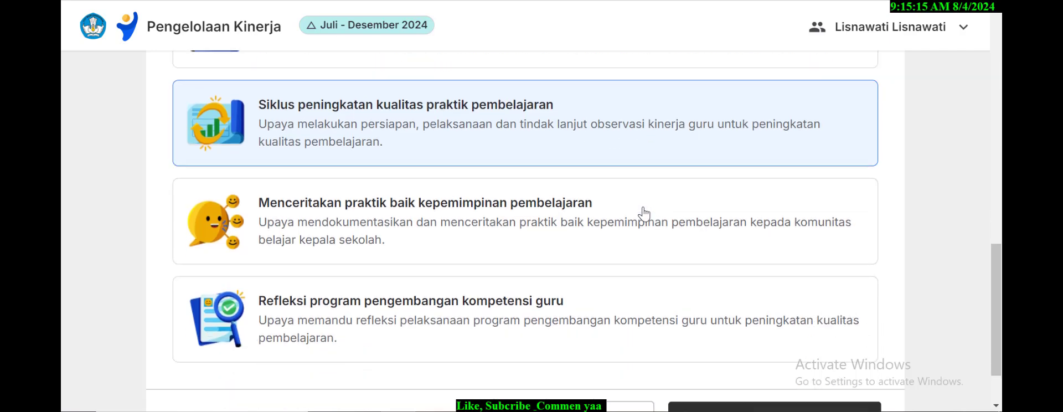
pyautogui.scroll(3, 644, 213)
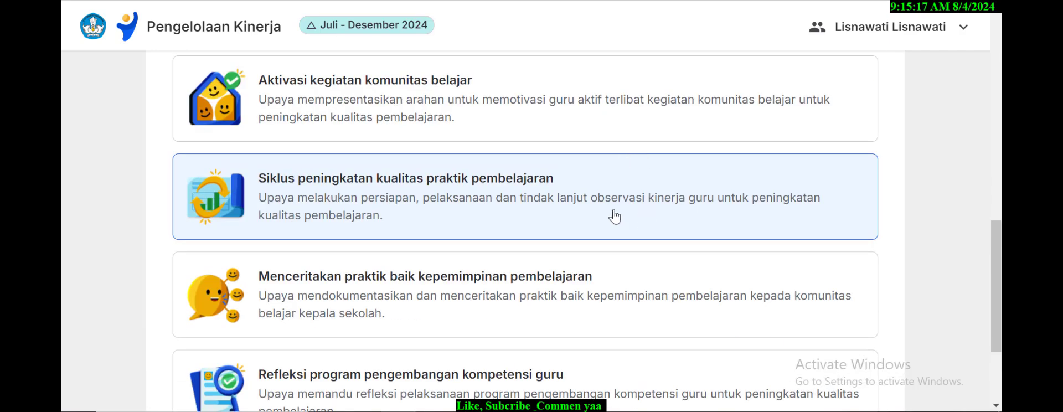
pyautogui.scroll(-3, 614, 216)
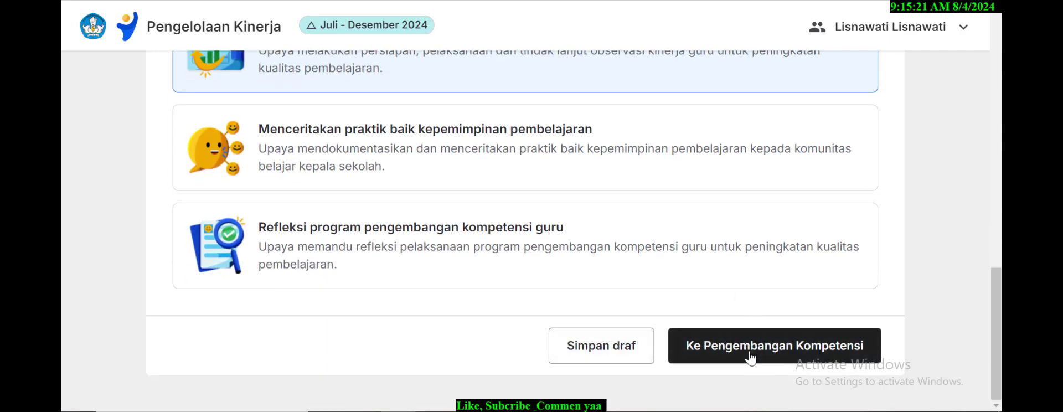
pyautogui.click(751, 355)
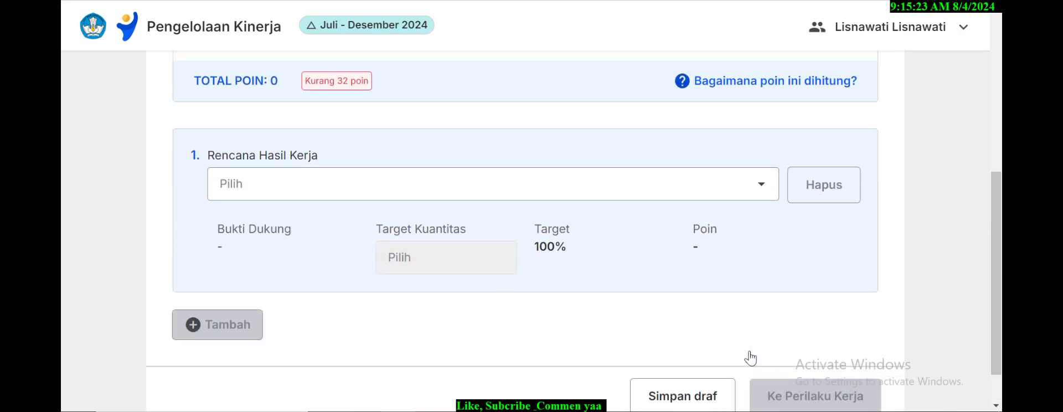
# Step: Read the Pengembangan Kompetensi rules on the minimum points per semester and the empty Rencana Hasil Kerja entry
pyautogui.scroll(-4, 566, 301)
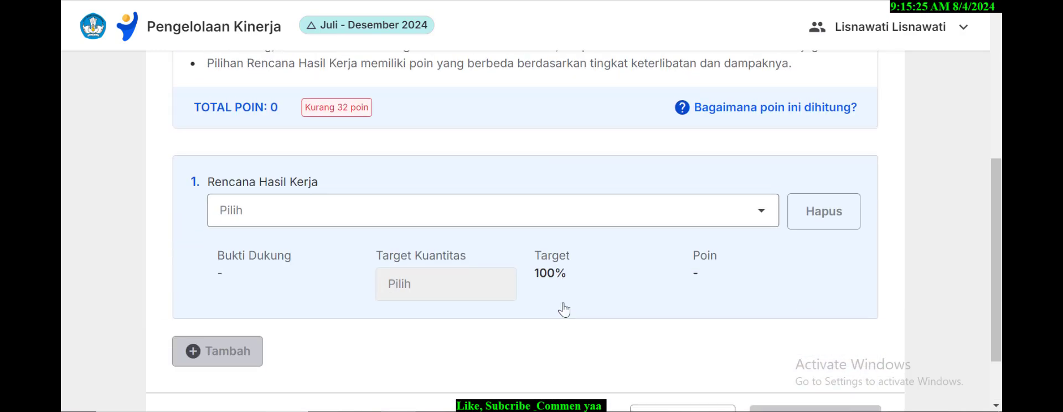
pyautogui.scroll(5, 568, 309)
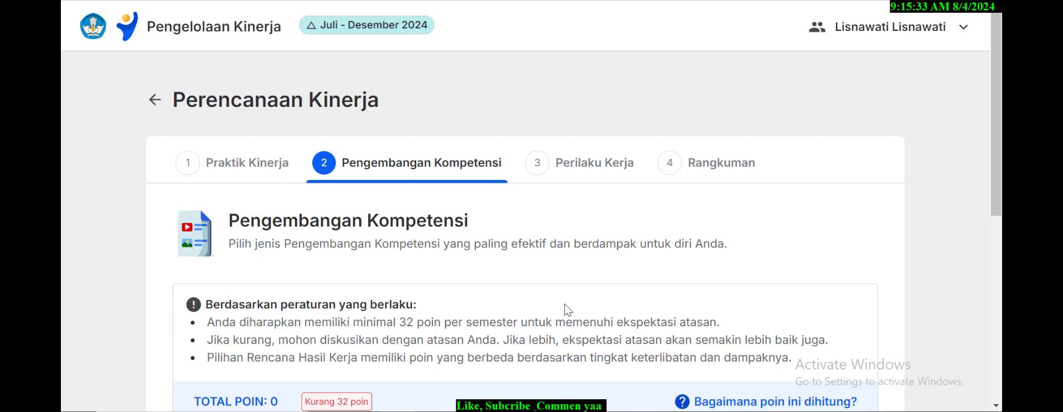
pyautogui.scroll(-3, 584, 285)
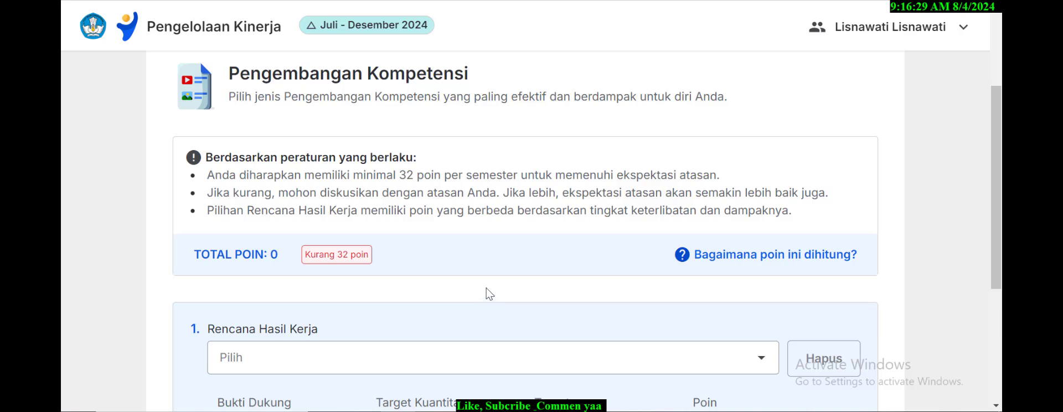
pyautogui.scroll(-1, 489, 293)
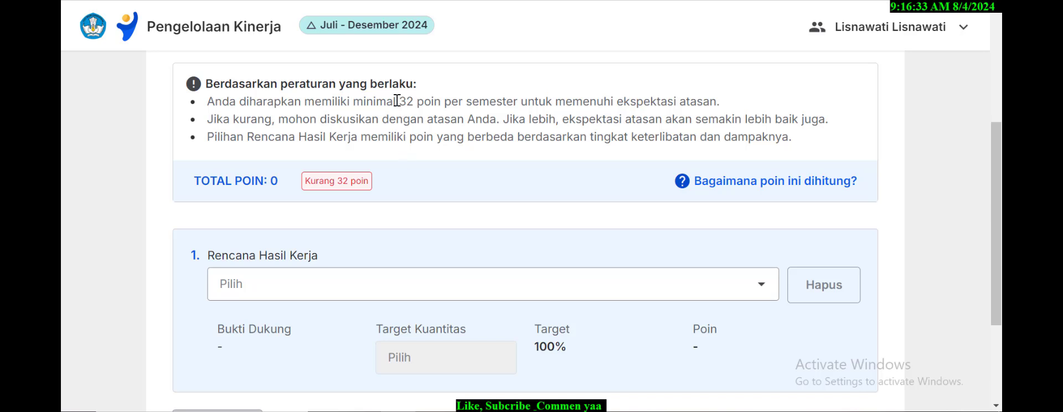
pyautogui.scroll(-1, 593, 194)
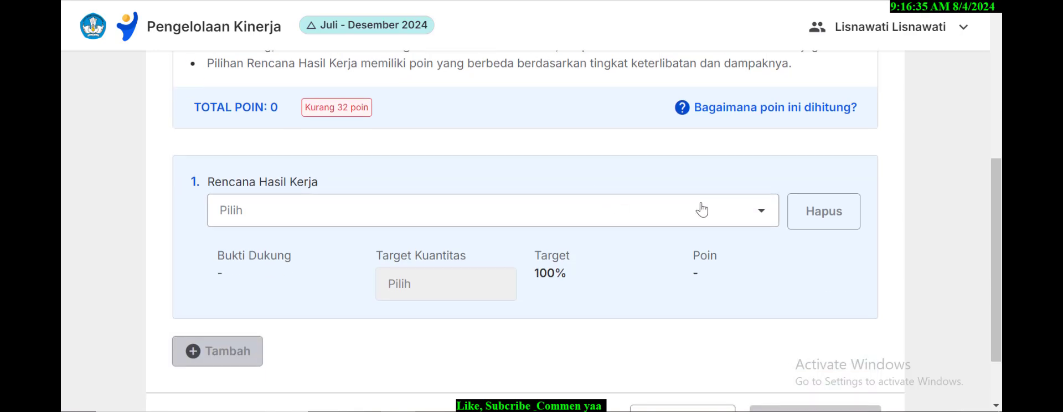
# Step: Look through the available work-result plans and choose penyusun perangkat ajar yang dapat dibagikan (24 poin) as the first Rencana Hasil Kerja
pyautogui.click(762, 211)
pyautogui.scroll(-3, 672, 293)
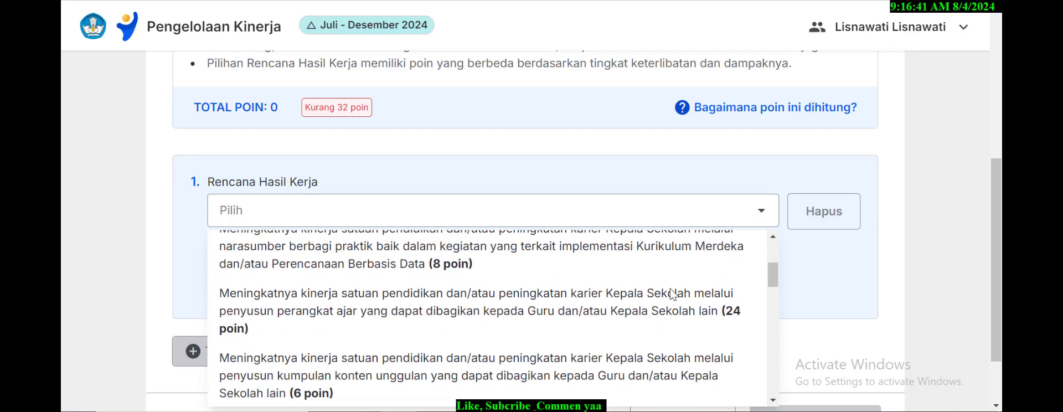
pyautogui.scroll(-10, 672, 293)
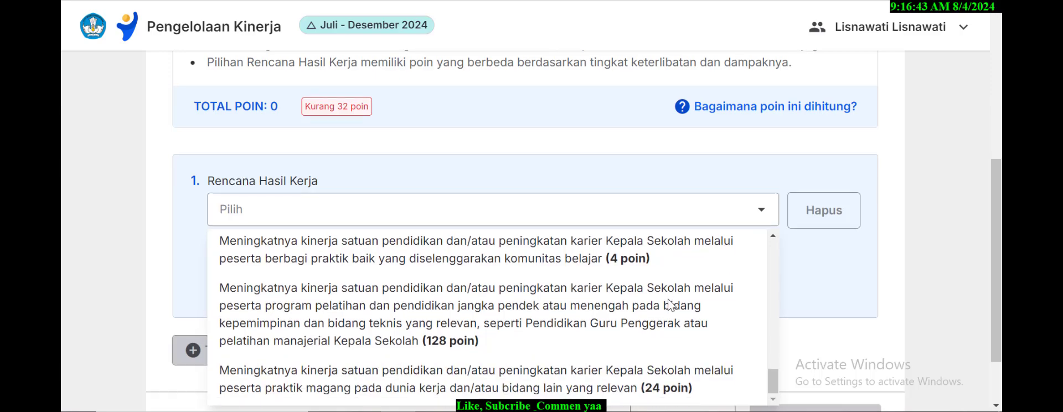
pyautogui.scroll(-2, 664, 299)
pyautogui.scroll(5, 618, 228)
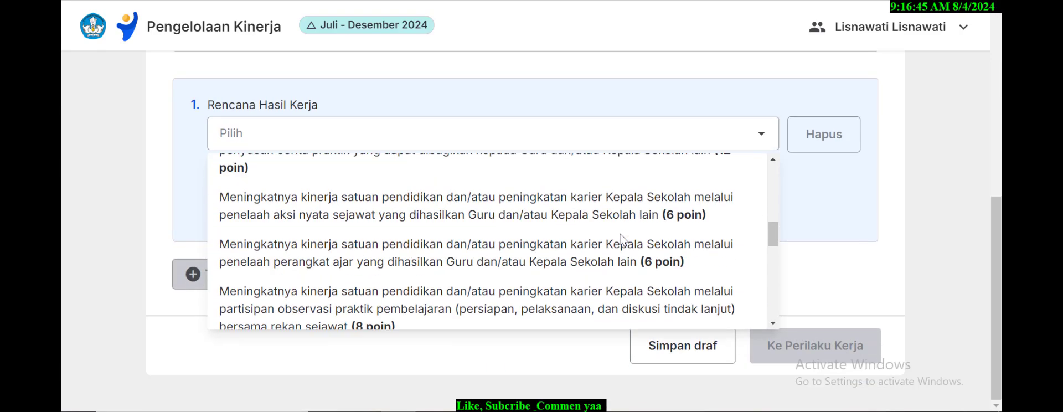
pyautogui.scroll(4, 620, 235)
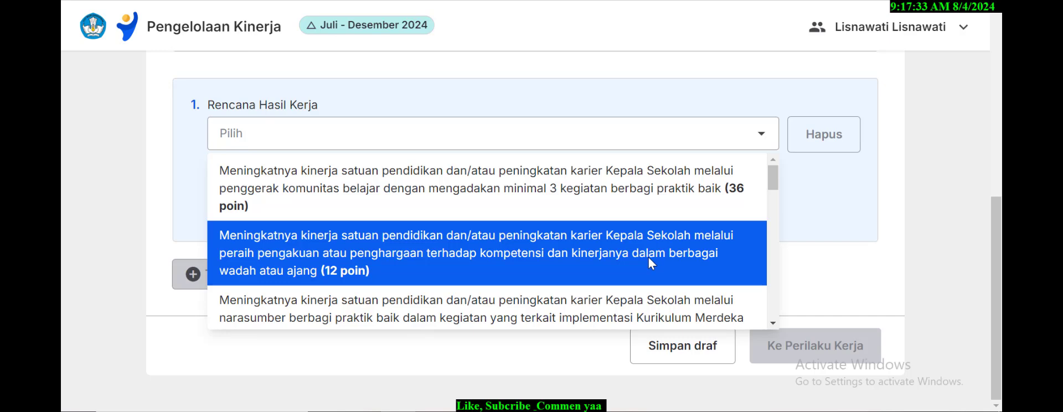
pyautogui.scroll(-1, 703, 216)
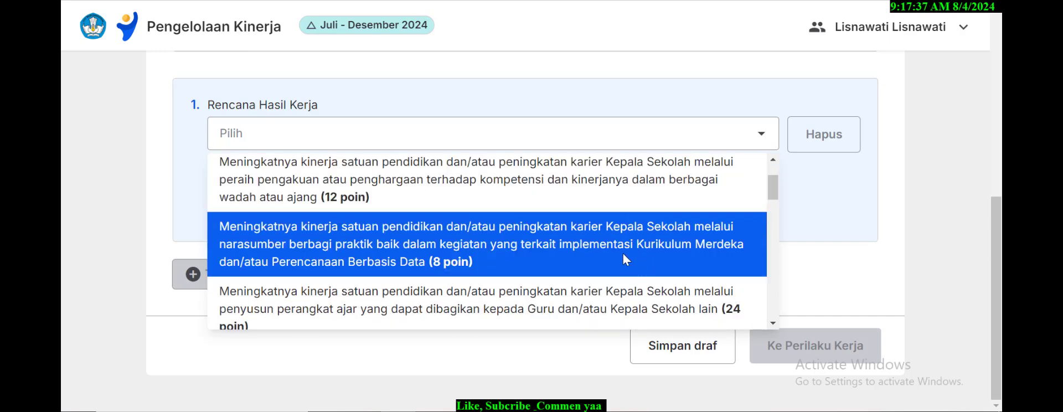
pyautogui.scroll(-4, 624, 254)
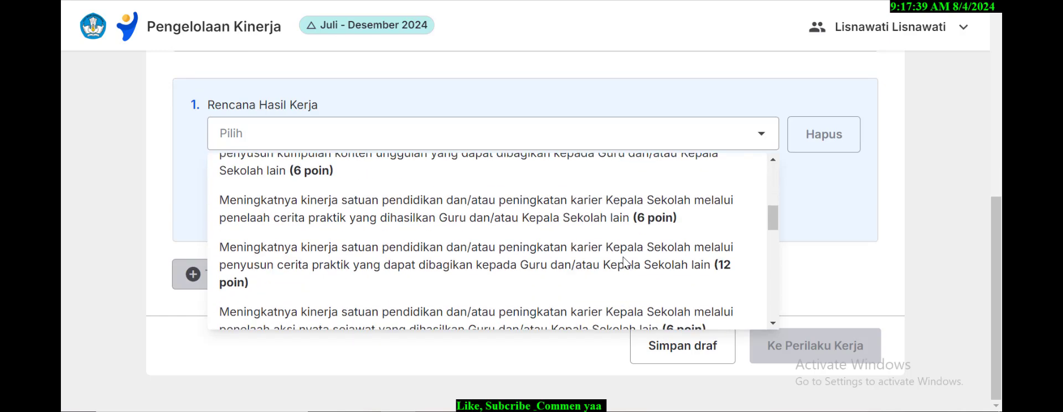
pyautogui.scroll(-5, 623, 260)
pyautogui.scroll(-2, 626, 262)
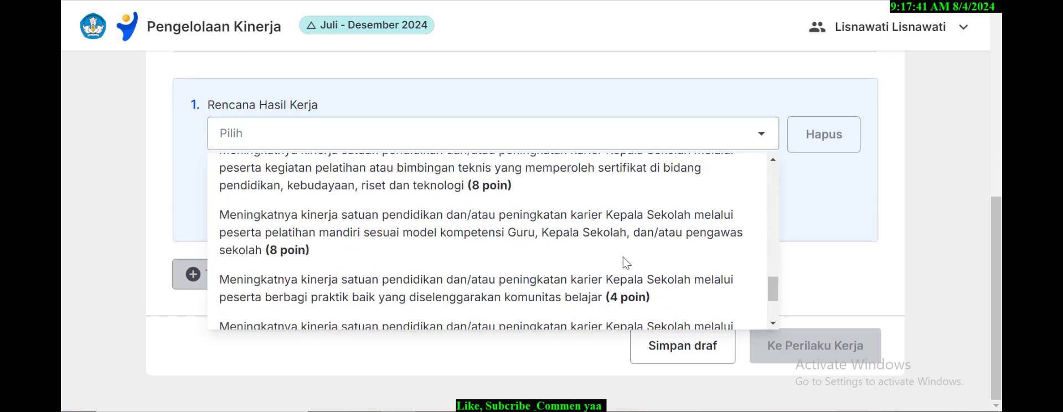
pyautogui.scroll(-2, 626, 263)
pyautogui.scroll(4, 626, 262)
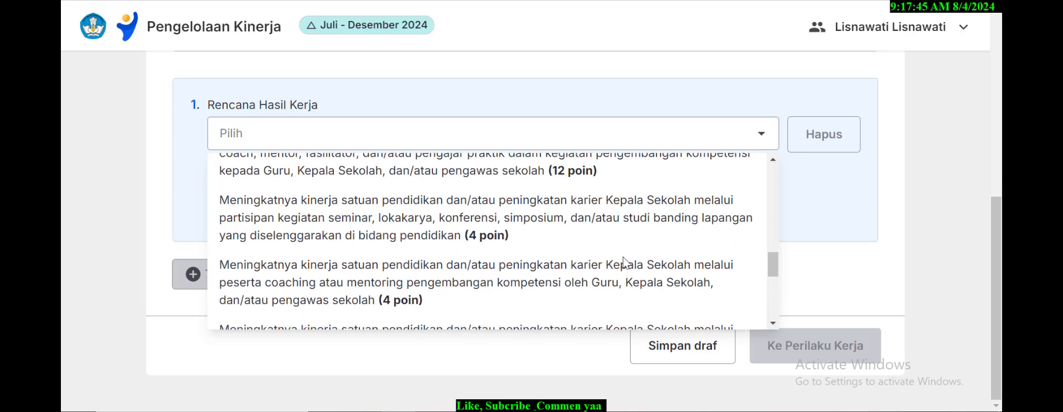
pyautogui.scroll(1, 624, 262)
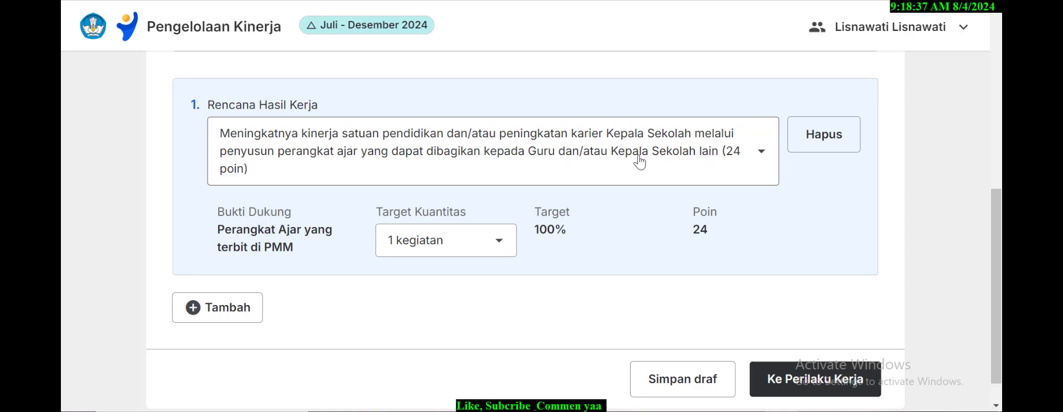
# Step: Set the first plan's Target Kuantitas to 1 kegiatan and check the total points against the semester minimum
pyautogui.scroll(1, 477, 180)
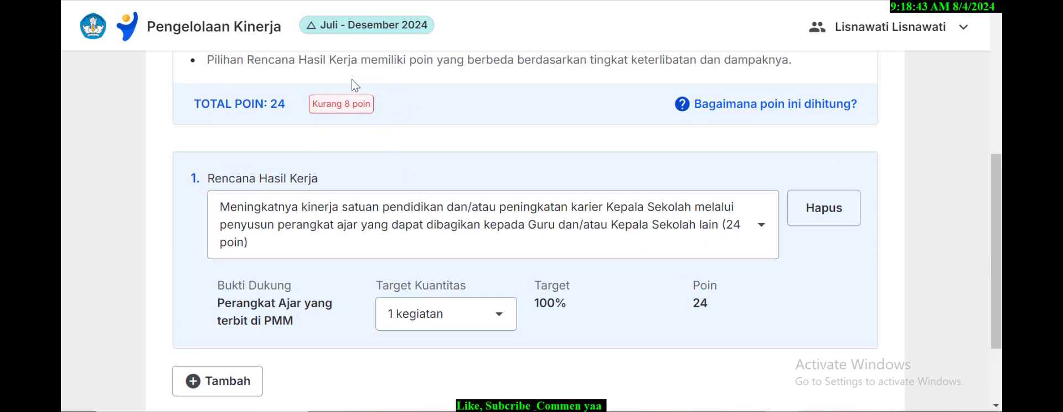
pyautogui.scroll(1, 365, 124)
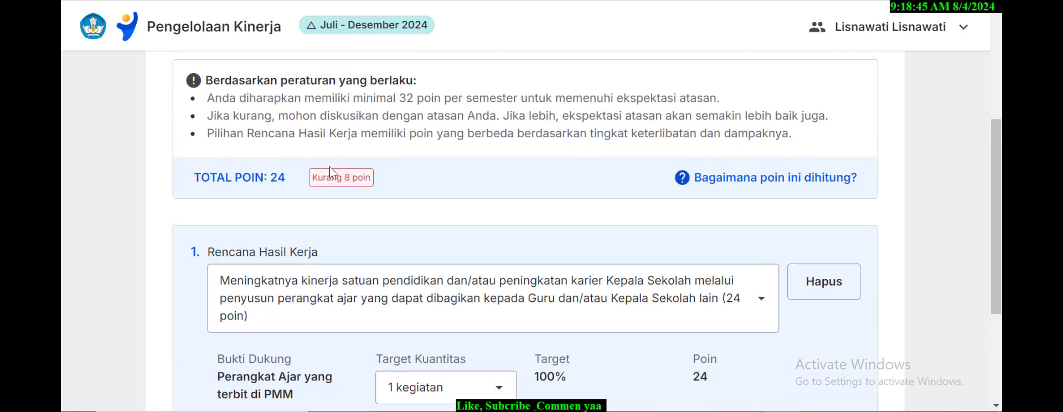
pyautogui.scroll(-2, 441, 211)
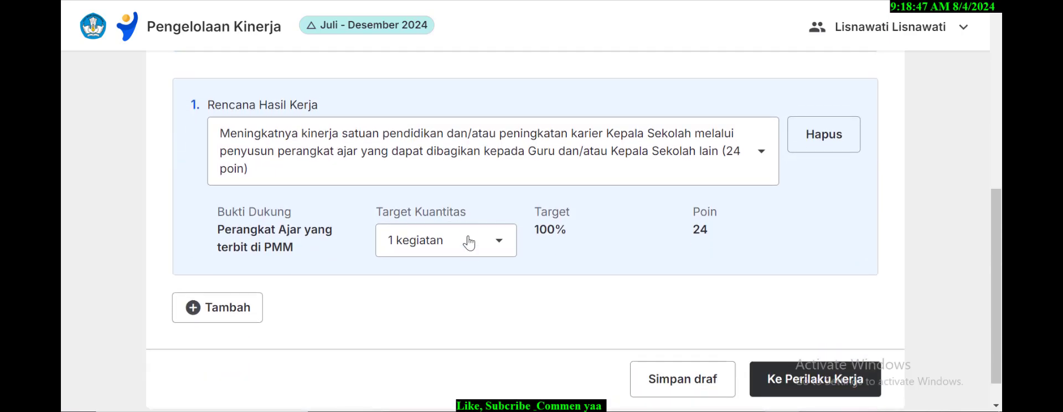
pyautogui.click(505, 246)
pyautogui.click(477, 282)
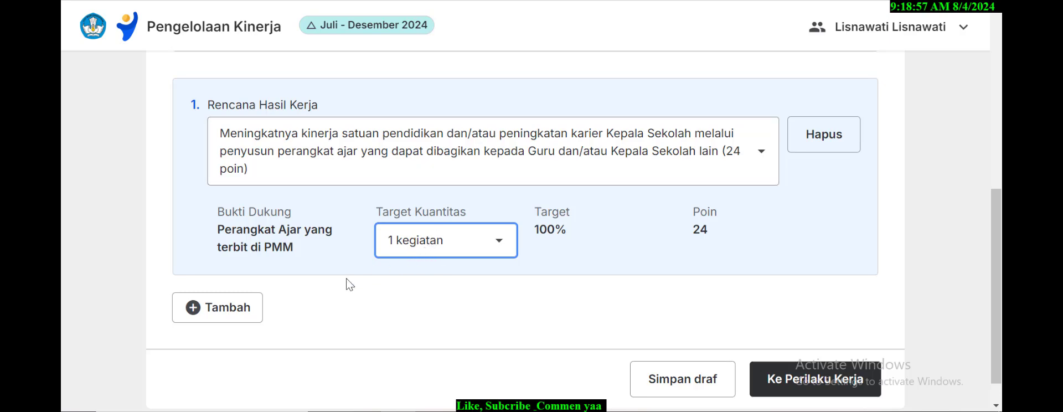
pyautogui.scroll(1, 321, 298)
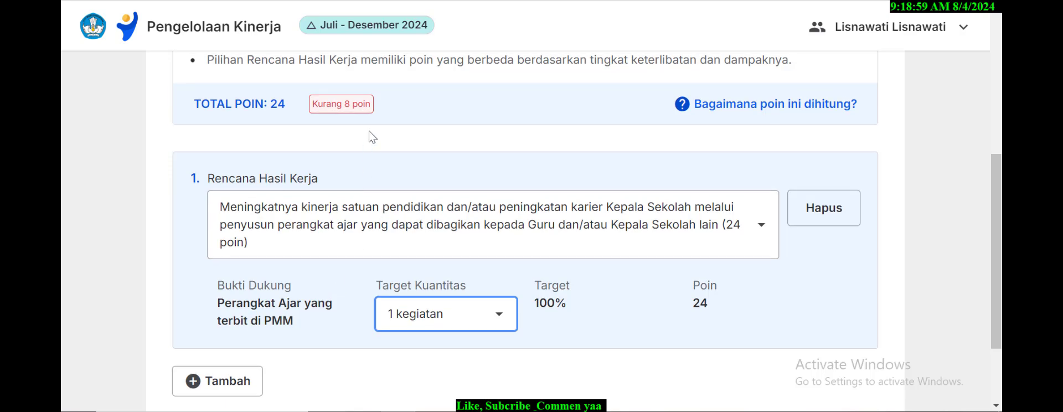
pyautogui.scroll(1, 374, 122)
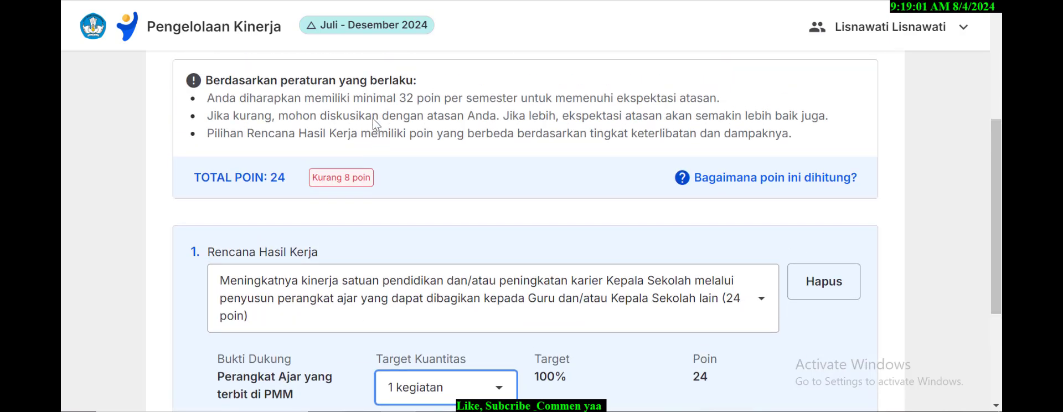
pyautogui.scroll(-2, 438, 217)
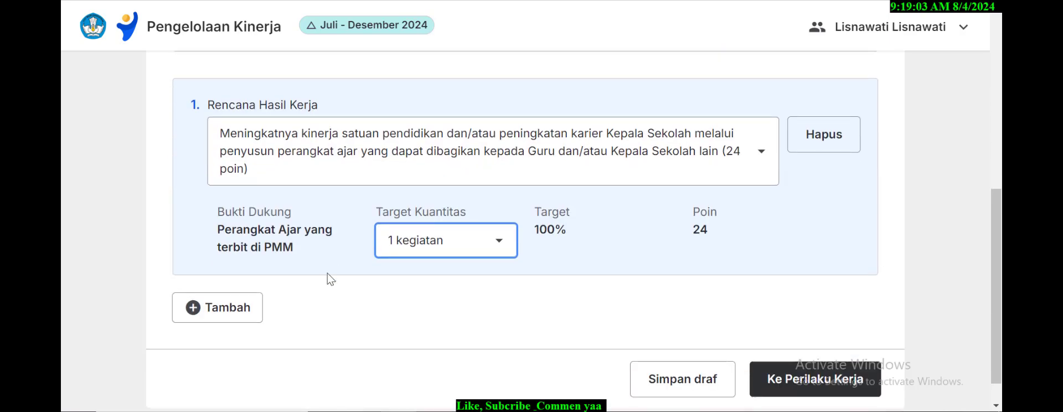
# Step: Add a second Rencana Hasil Kerja entry below the perangkat ajar plan
pyautogui.click(227, 310)
pyautogui.scroll(-1, 549, 304)
pyautogui.scroll(-1, 551, 302)
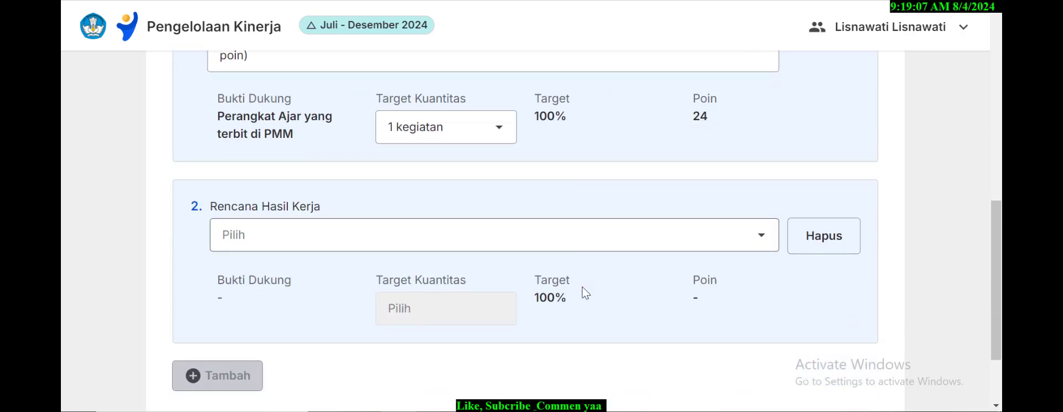
# Step: Choose partisipan observasi praktik pembelajaran bersama rekan sejawat (8 poin) as the second Rencana Hasil Kerja
pyautogui.click(764, 202)
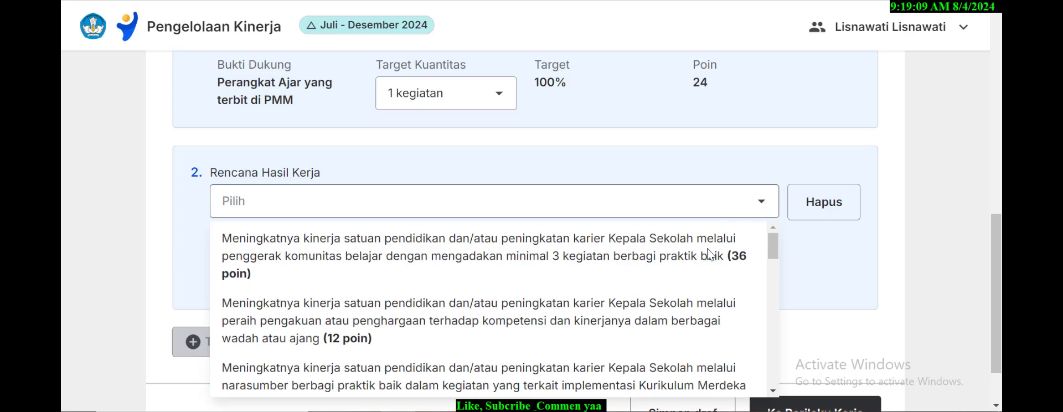
pyautogui.scroll(-1, 693, 306)
pyautogui.scroll(-2, 694, 313)
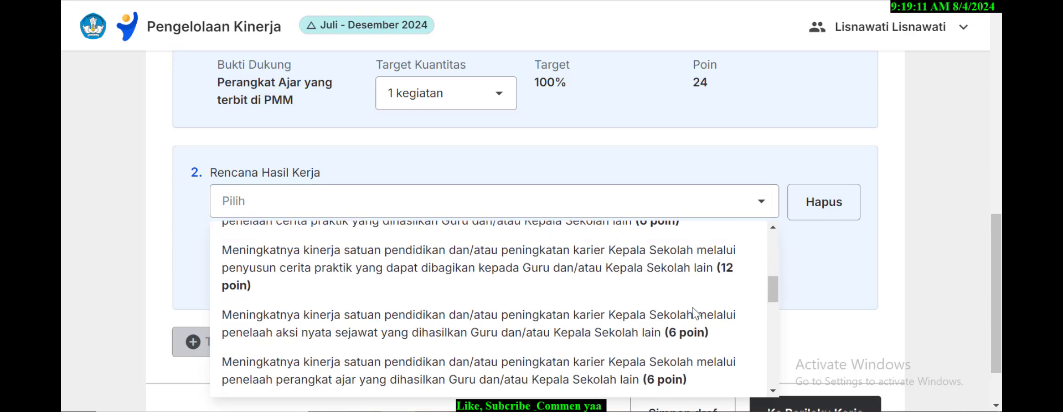
pyautogui.scroll(-2, 674, 351)
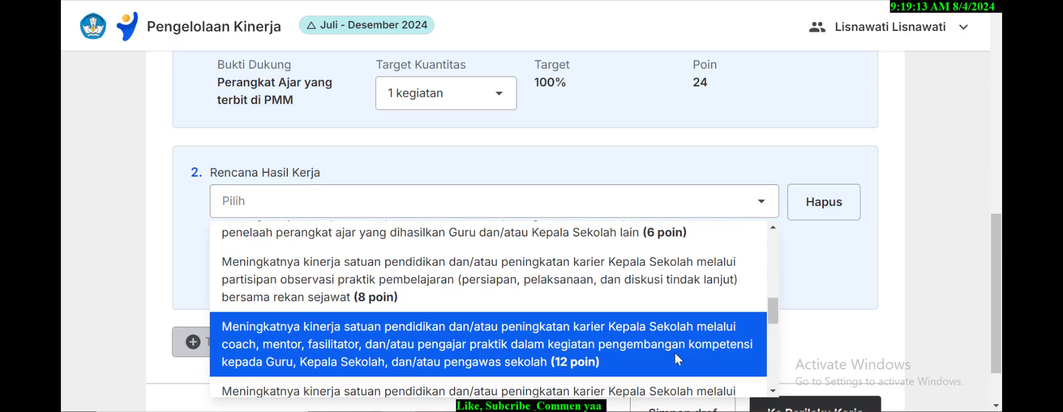
pyautogui.scroll(-2, 675, 351)
pyautogui.scroll(-3, 675, 358)
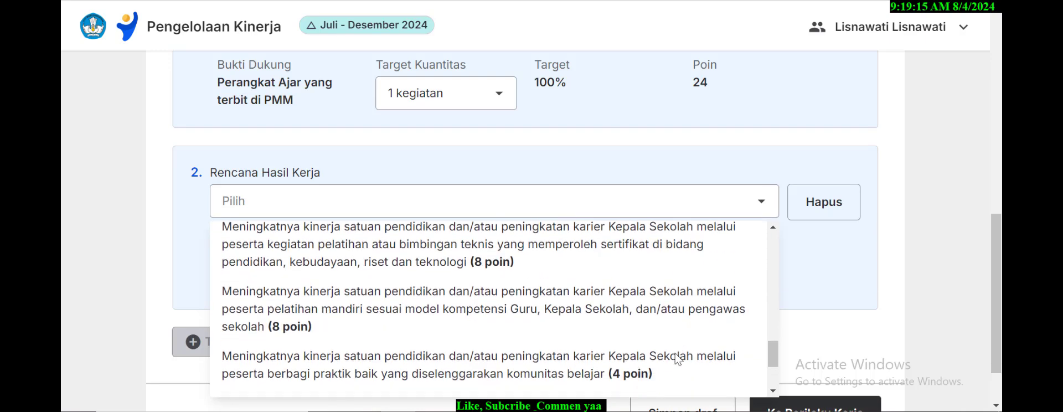
pyautogui.scroll(-2, 675, 357)
pyautogui.scroll(-1, 675, 357)
pyautogui.scroll(3, 676, 343)
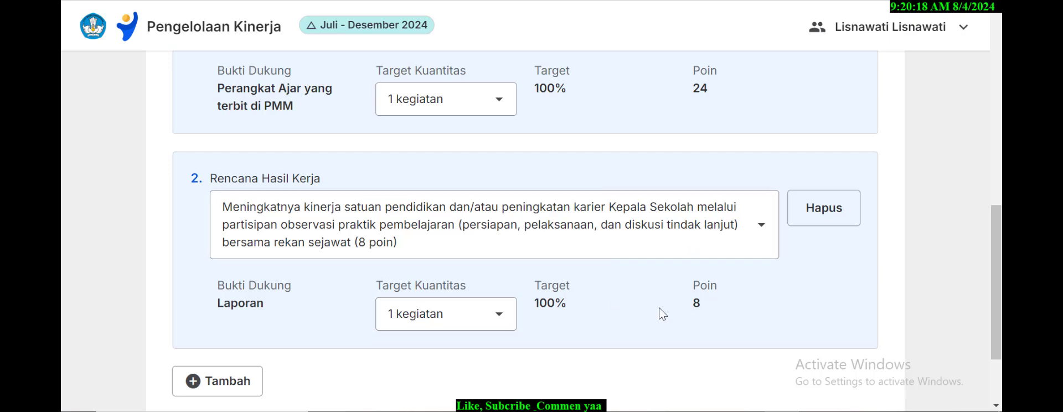
# Step: Review both chosen Rencana Hasil Kerja plans, their Bukti Dukung and Target Kuantitas, and the total points against the semester requirement
pyautogui.scroll(5, 659, 307)
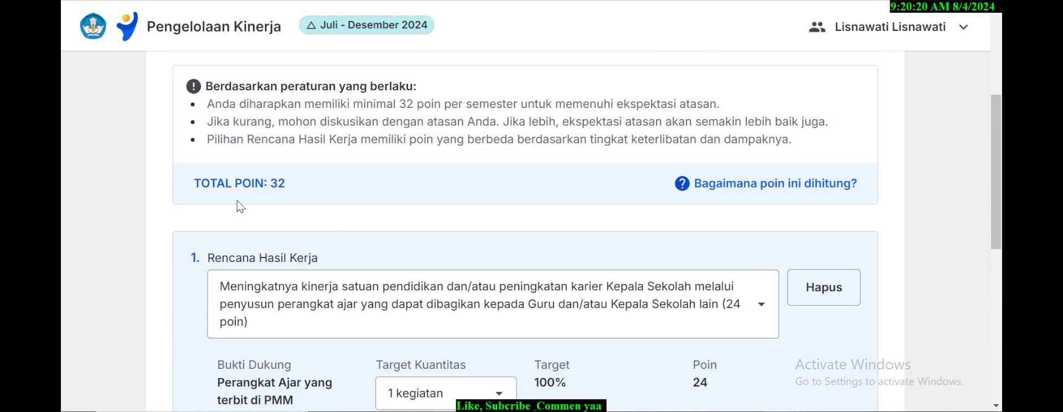
pyautogui.scroll(-1, 501, 237)
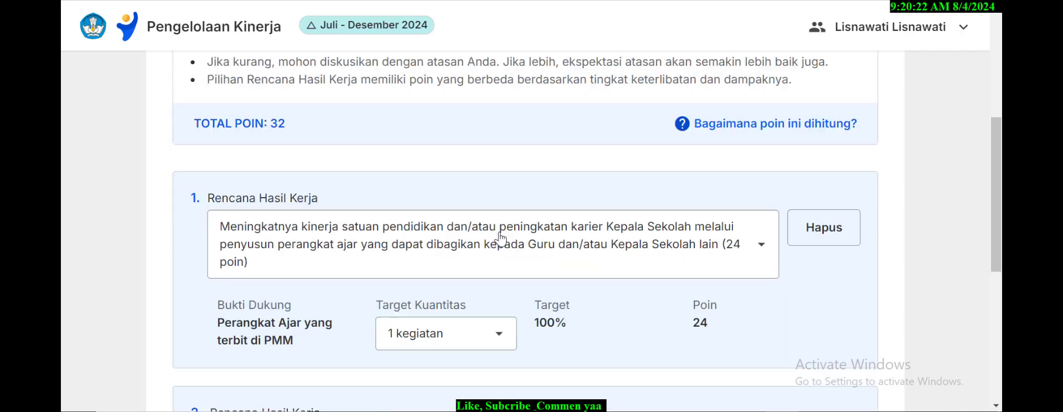
pyautogui.scroll(-3, 554, 233)
pyautogui.scroll(-2, 548, 257)
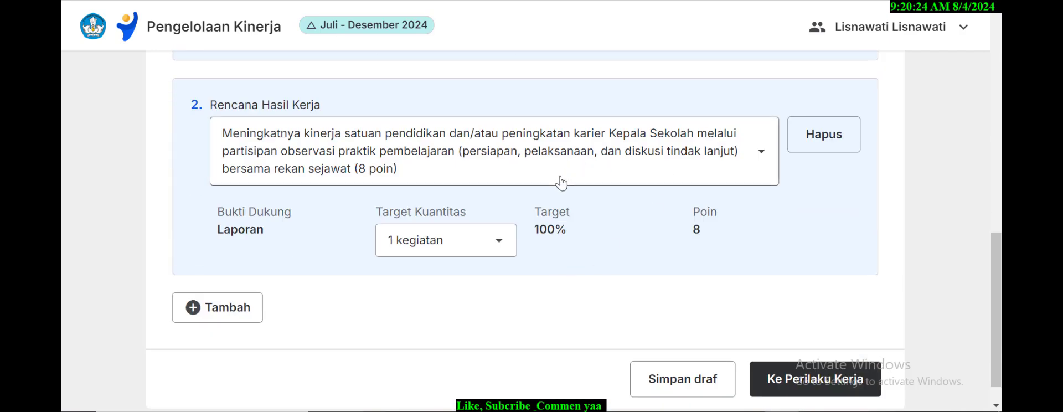
pyautogui.scroll(5, 576, 210)
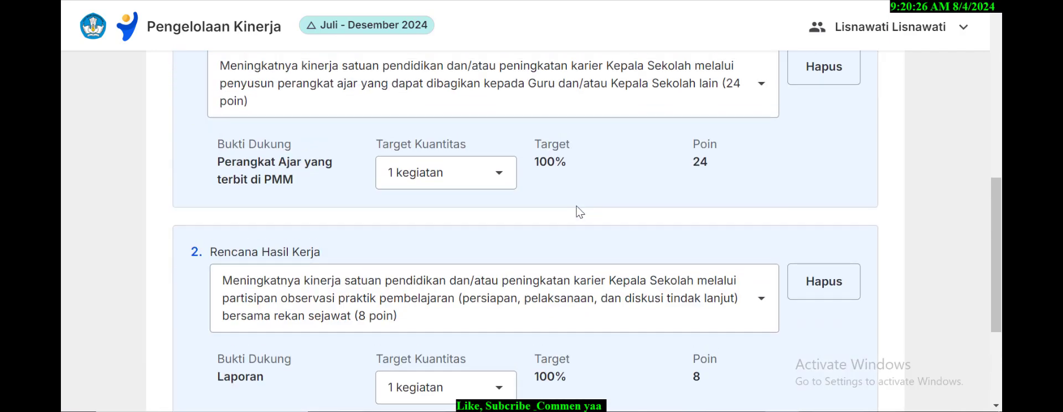
pyautogui.scroll(3, 579, 221)
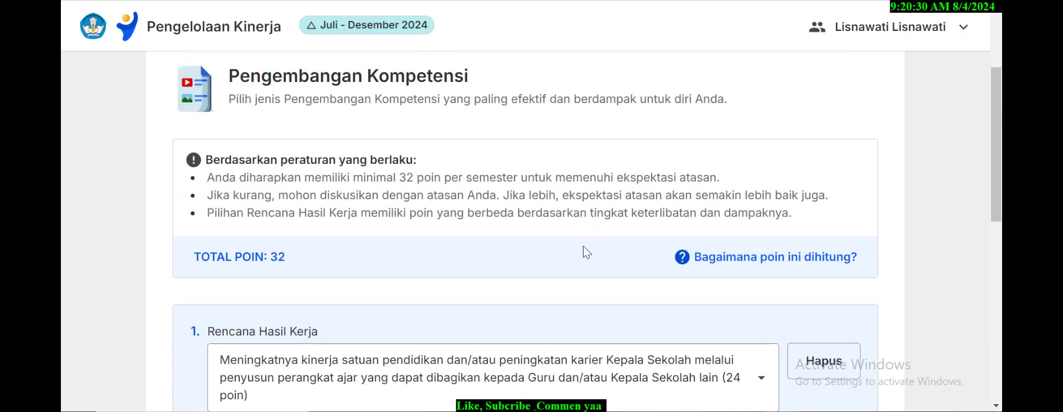
pyautogui.scroll(-3, 586, 252)
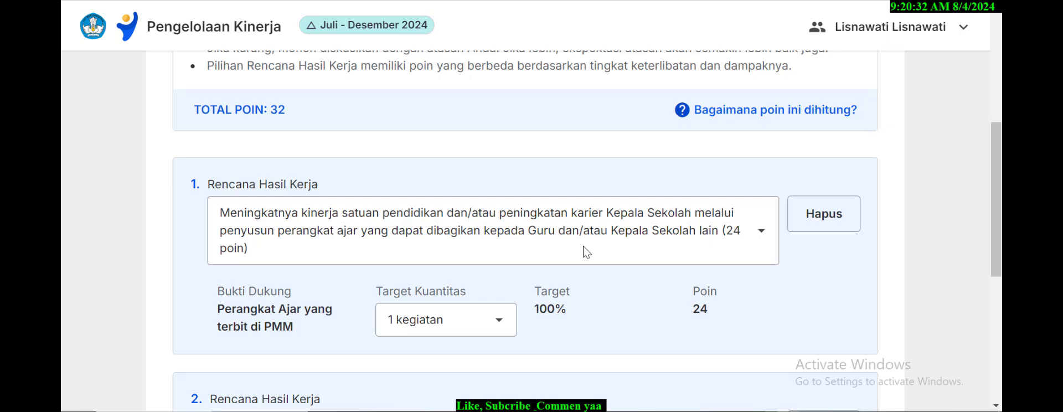
pyautogui.scroll(-4, 586, 252)
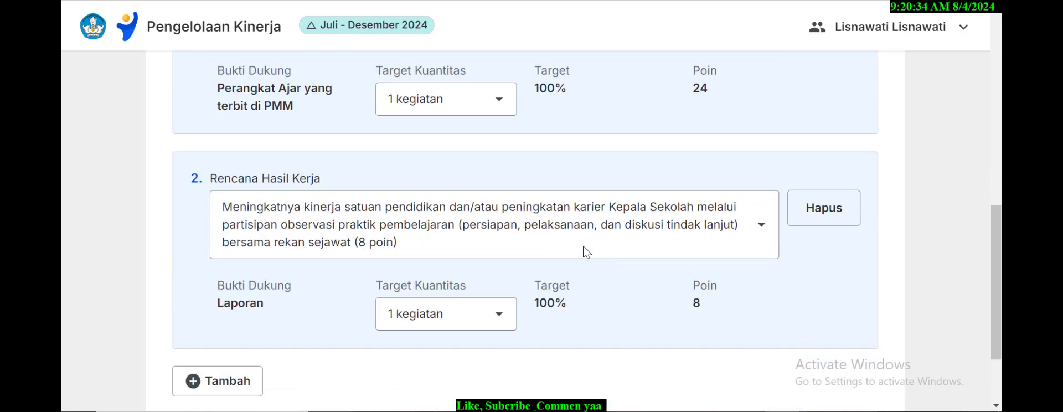
pyautogui.scroll(-1, 585, 252)
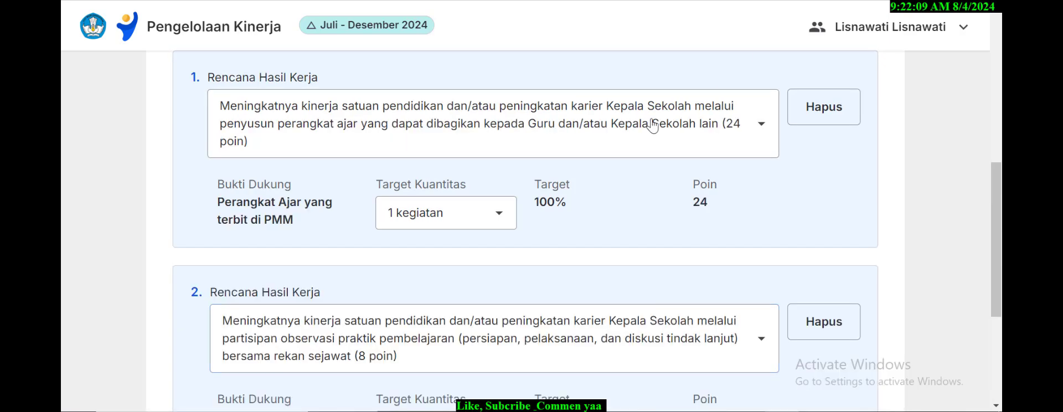
# Step: Check the two Rencana Hasil Kerja plans once more and proceed to the Perilaku Kerja stage
pyautogui.scroll(3, 581, 184)
pyautogui.scroll(-10, 581, 185)
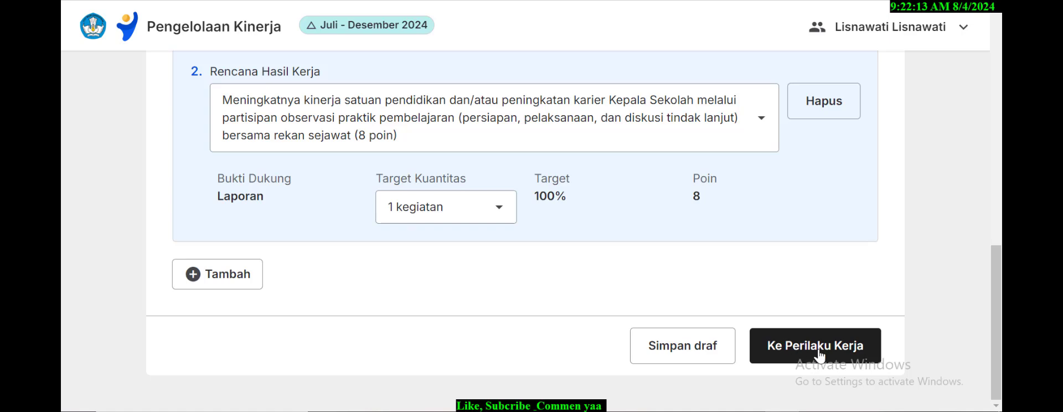
pyautogui.click(842, 354)
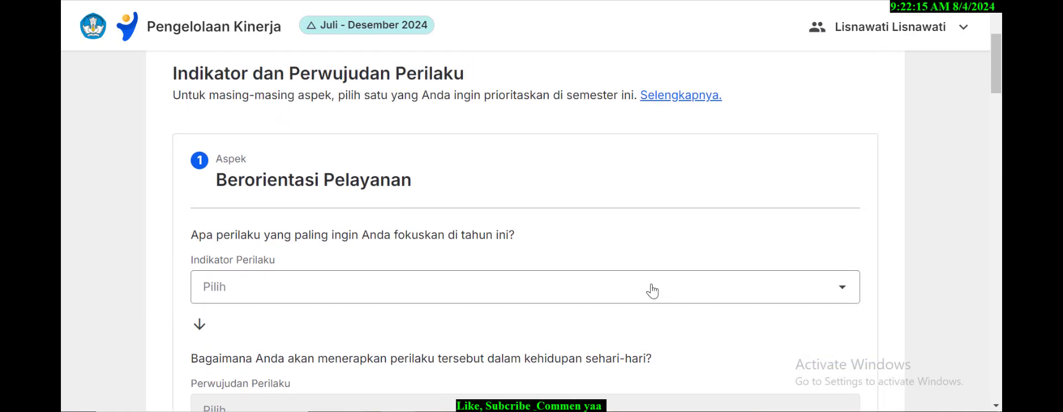
# Step: Look through the Perilaku Kerja aspects and their Indikator Perilaku and Perwujudan Perilaku fields, from Berorientasi Pelayanan to Kolaboratif
pyautogui.scroll(-10, 498, 256)
pyautogui.scroll(-15, 499, 256)
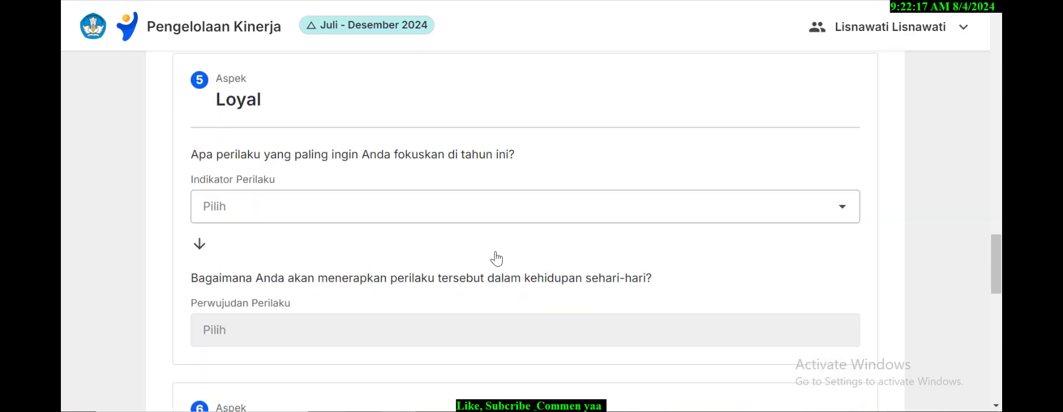
pyautogui.scroll(-2, 496, 261)
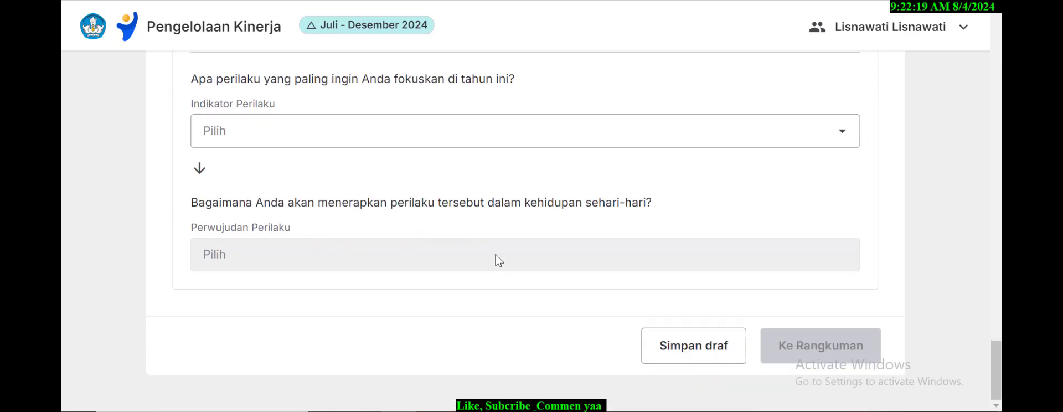
pyautogui.scroll(7, 497, 260)
pyautogui.scroll(-7, 497, 260)
pyautogui.scroll(12, 497, 260)
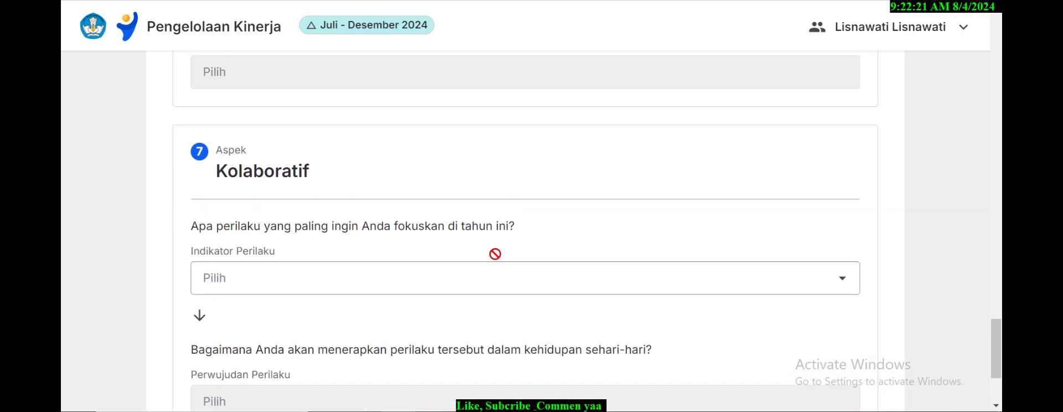
pyautogui.scroll(6, 502, 262)
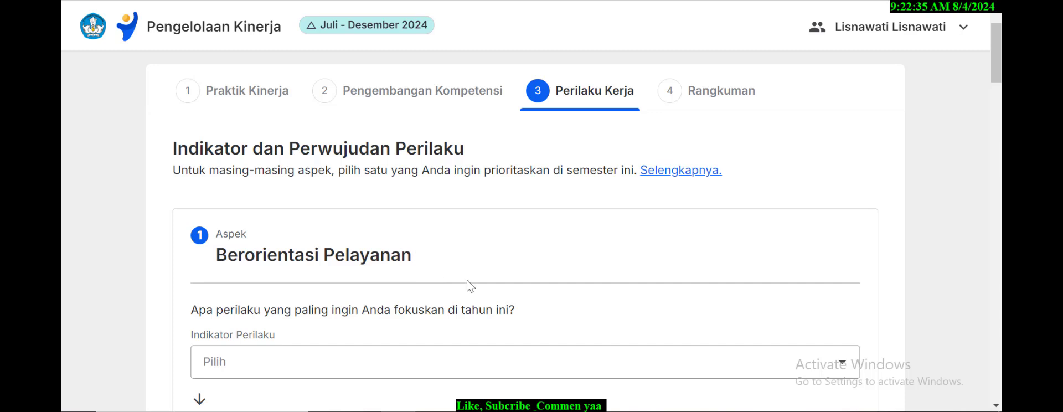
pyautogui.scroll(-1, 468, 278)
pyautogui.scroll(-1, 468, 279)
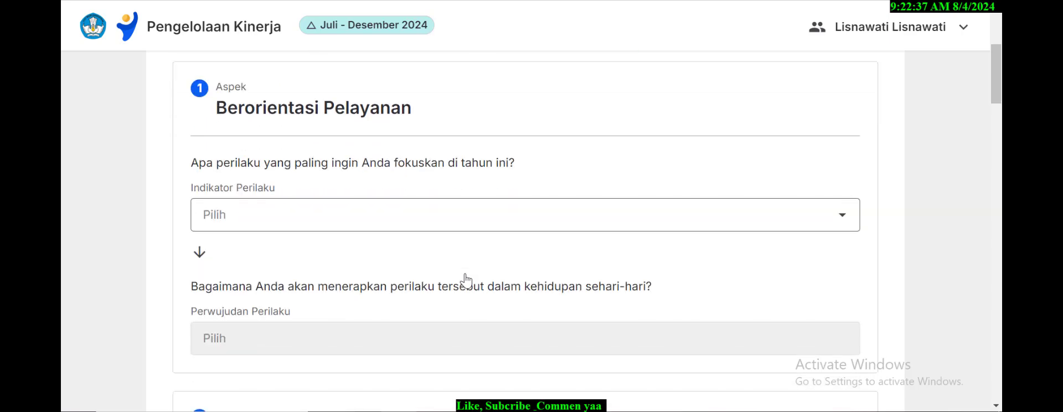
pyautogui.scroll(2, 468, 278)
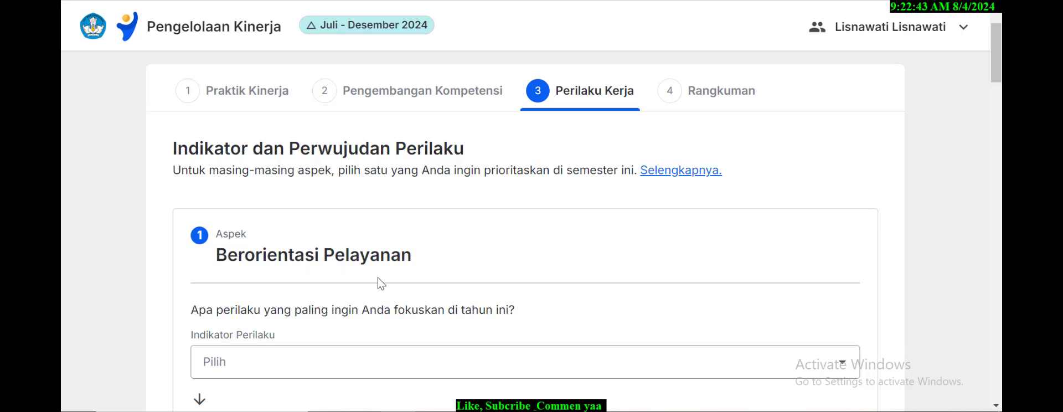
pyautogui.scroll(-2, 380, 280)
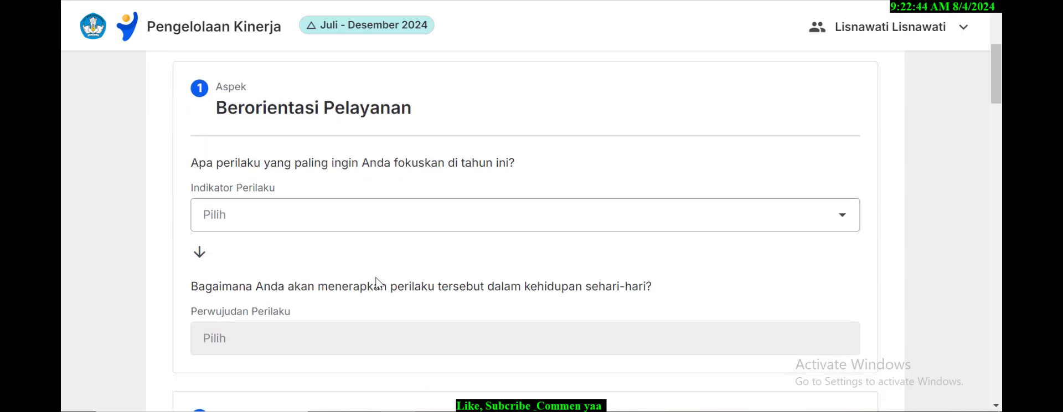
# Step: Set the Indikator Perilaku of Berorientasi Pelayanan to Melakukan perbaikan terus-menerus terhadap kompetensi dan perilaku kerjanya
pyautogui.click(837, 222)
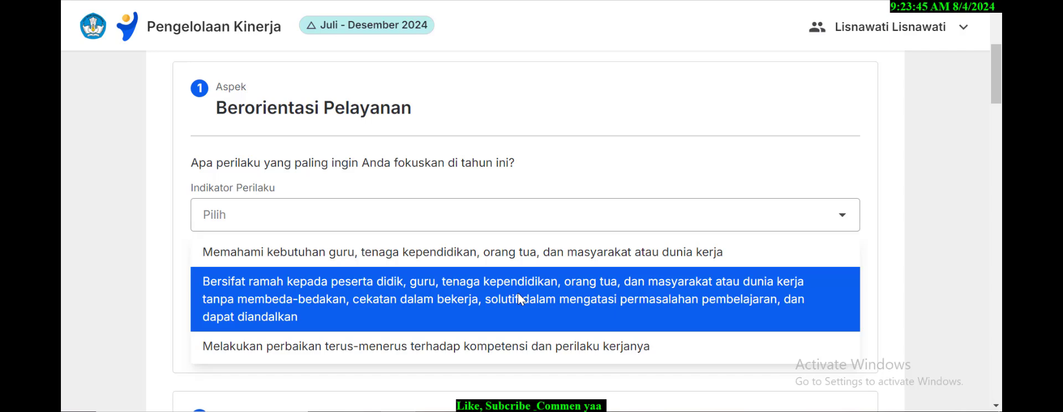
pyautogui.rightClick(518, 293)
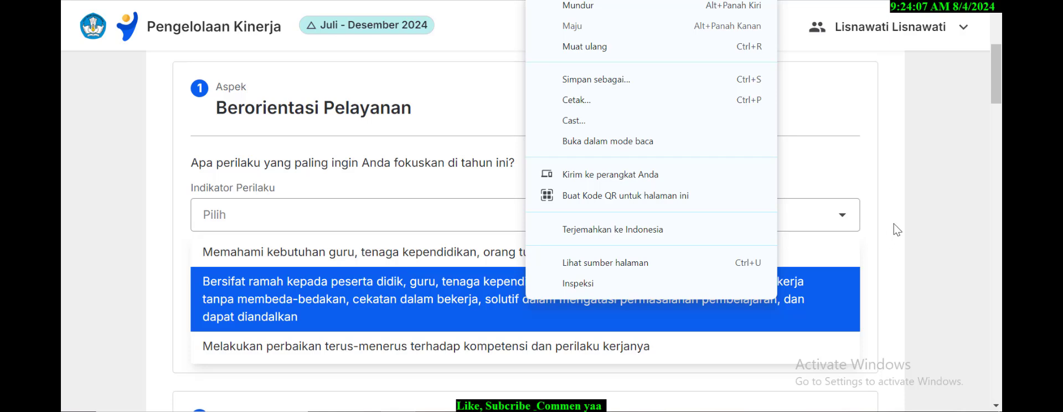
pyautogui.click(941, 223)
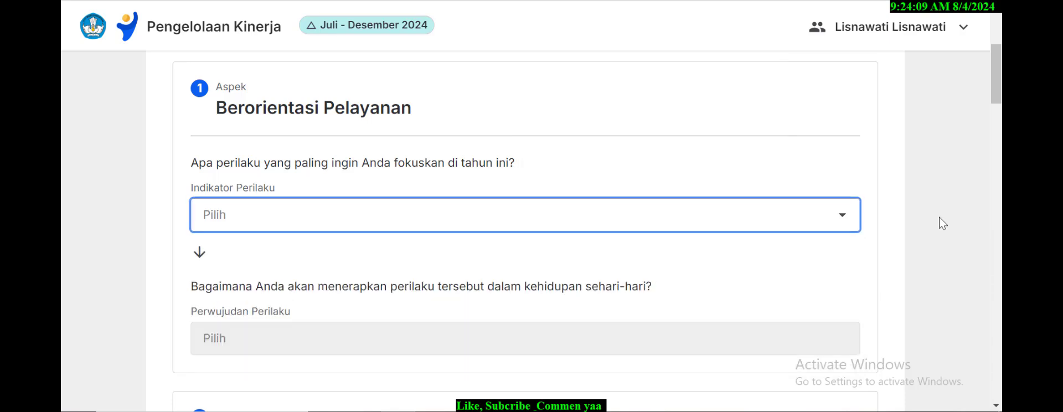
pyautogui.click(809, 216)
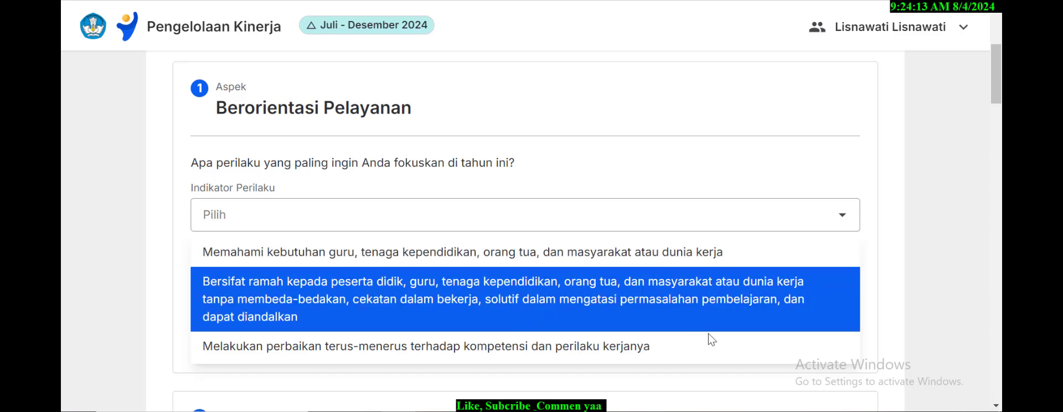
pyautogui.click(679, 347)
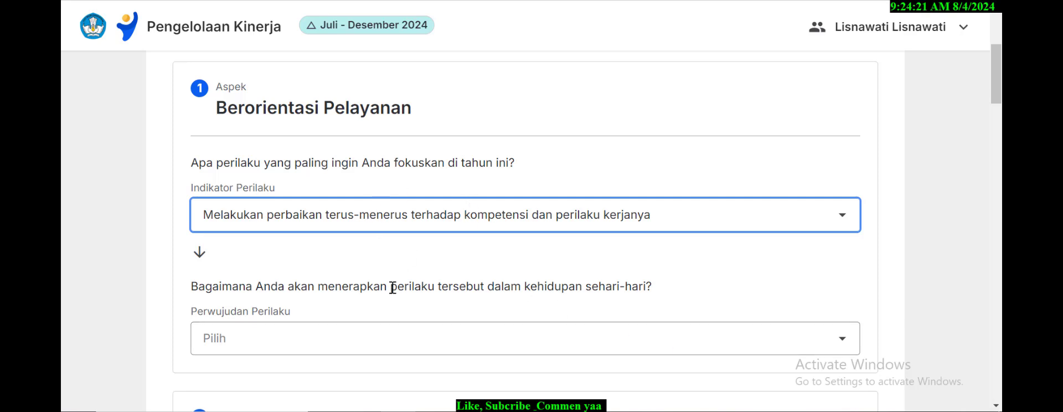
# Step: Set the Perwujudan Perilaku of Berorientasi Pelayanan to Memperbaiki kualitas layanan secara terus-menerus
pyautogui.scroll(-1, 798, 365)
pyautogui.scroll(1, 798, 366)
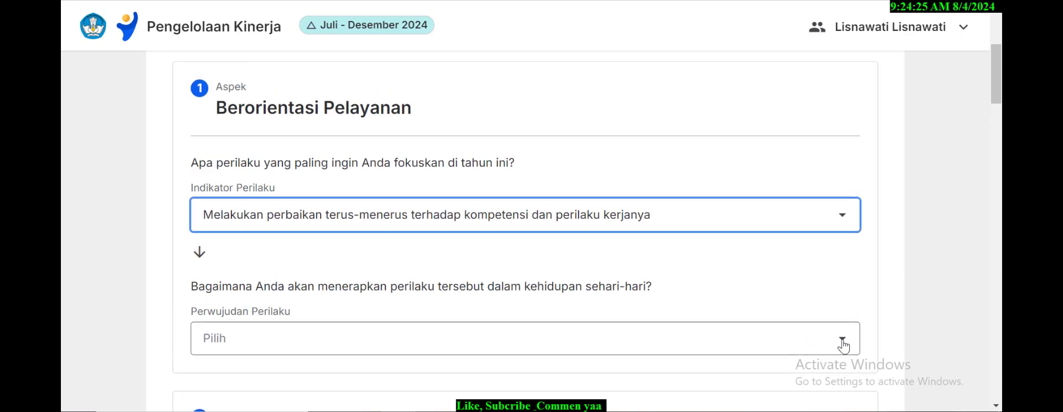
pyautogui.click(843, 346)
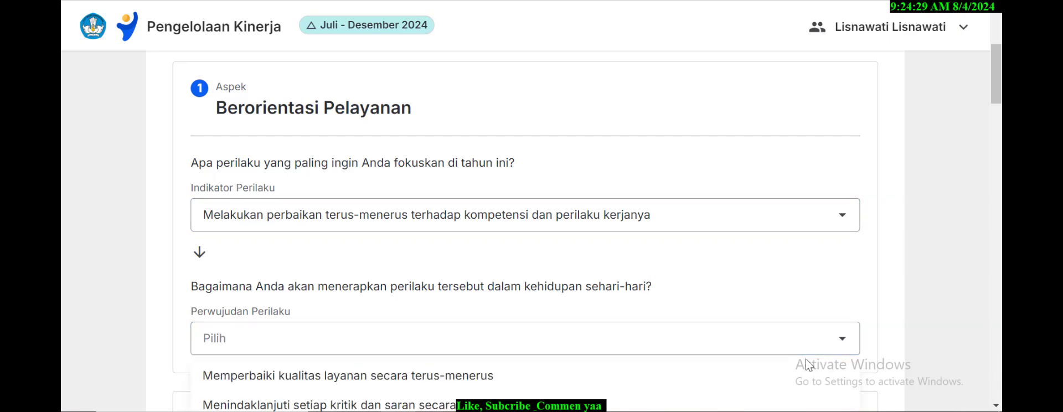
pyautogui.click(824, 345)
pyautogui.click(823, 345)
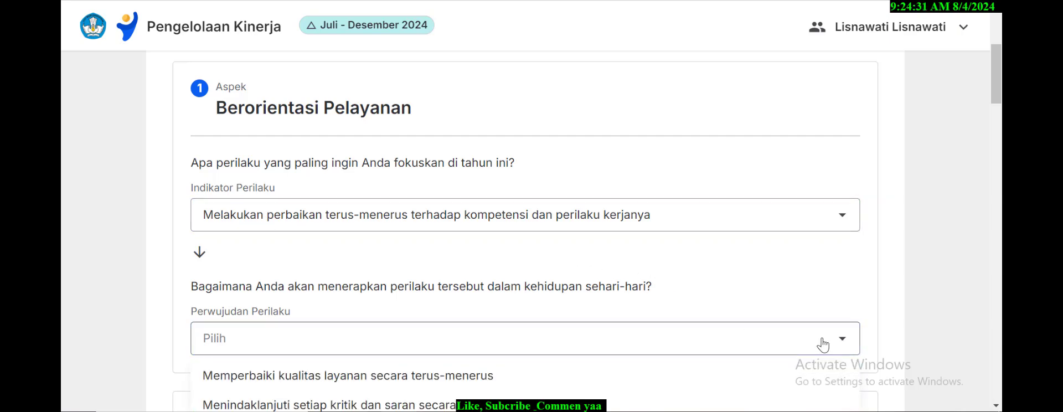
pyautogui.scroll(-1, 776, 297)
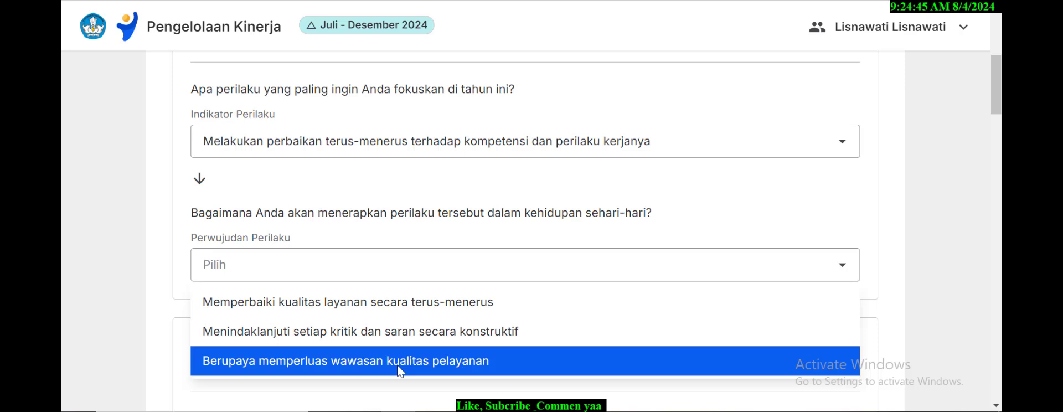
pyautogui.click(349, 313)
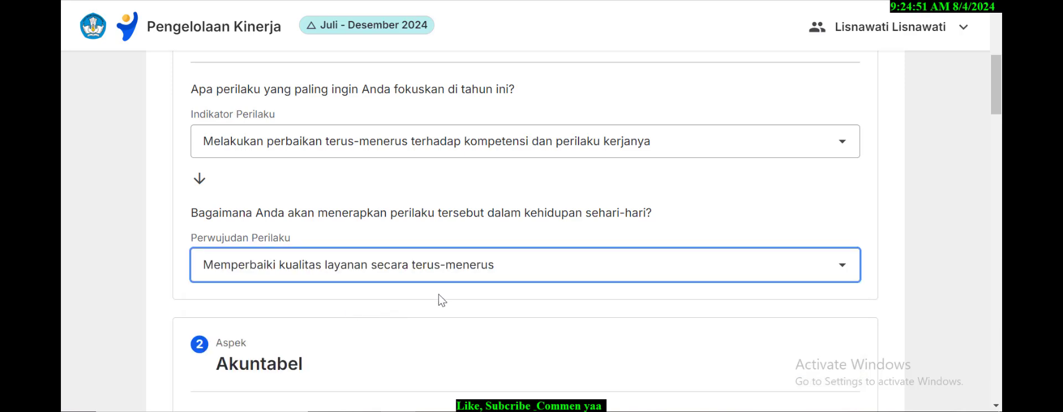
# Step: Set Akuntabel's Indikator Perilaku to Melaksanakan tugas dengan jujur, bertanggung jawab, cermat, disiplin, dan berintegritas tinggi and its Perwujudan Perilaku to Memenuhi janji dan komitmen terkait pekerjaan
pyautogui.scroll(-2, 471, 293)
pyautogui.scroll(-2, 305, 293)
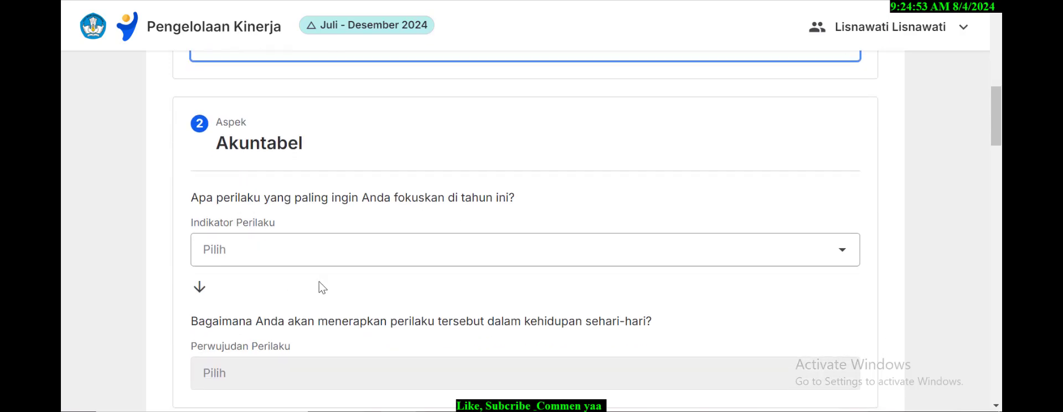
pyautogui.click(437, 259)
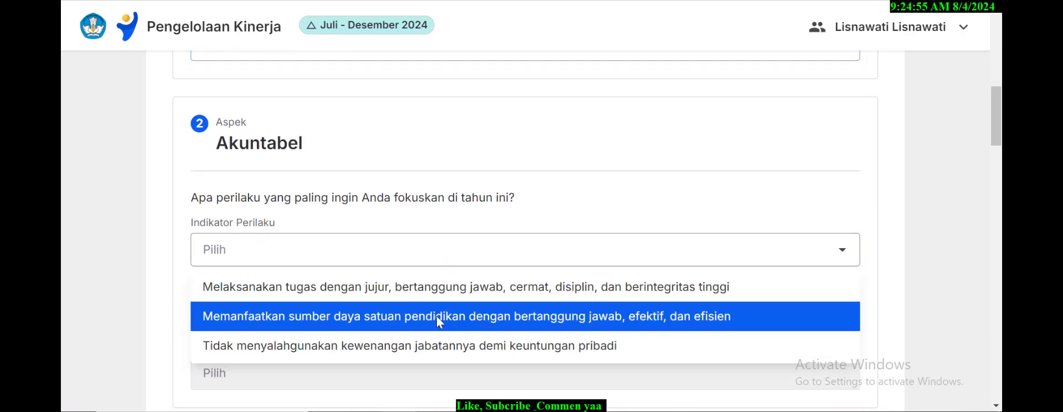
pyautogui.click(433, 296)
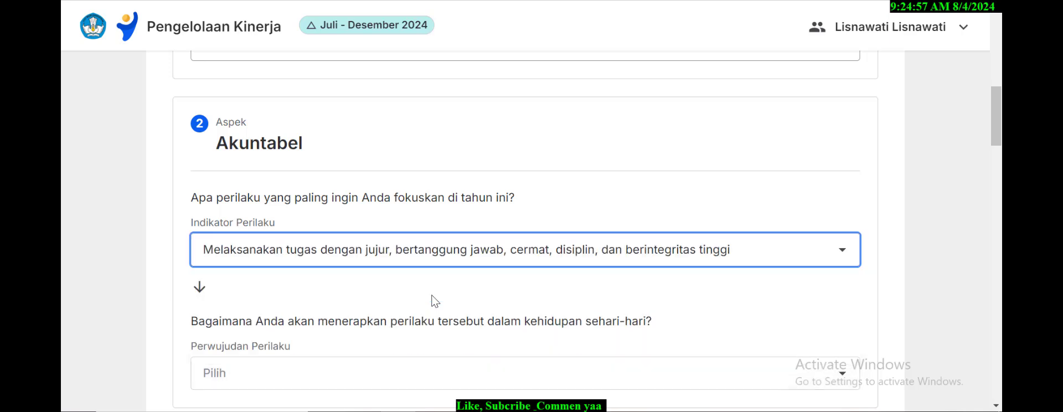
pyautogui.scroll(-3, 534, 255)
pyautogui.click(535, 227)
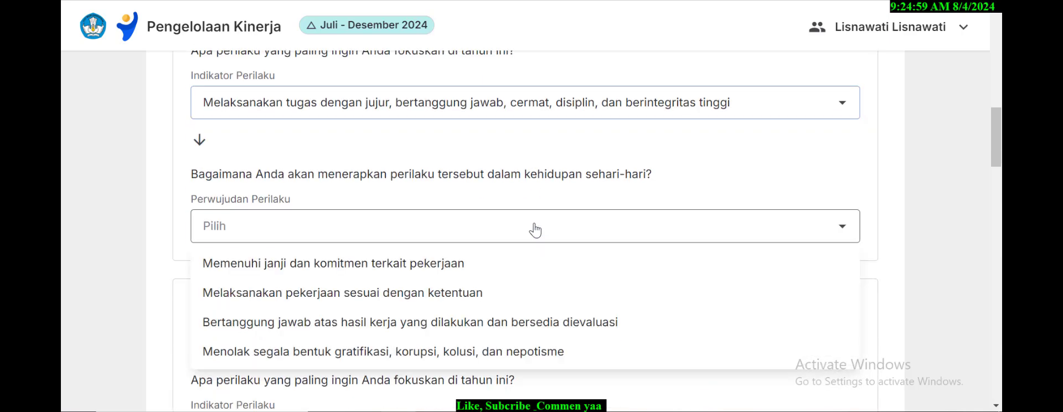
pyautogui.click(510, 262)
# Step: Set Kompeten's Indikator Perilaku to Melaksanakan tugas dengan kualitas terbaik and open its Perwujudan Perilaku choices
pyautogui.scroll(-3, 546, 183)
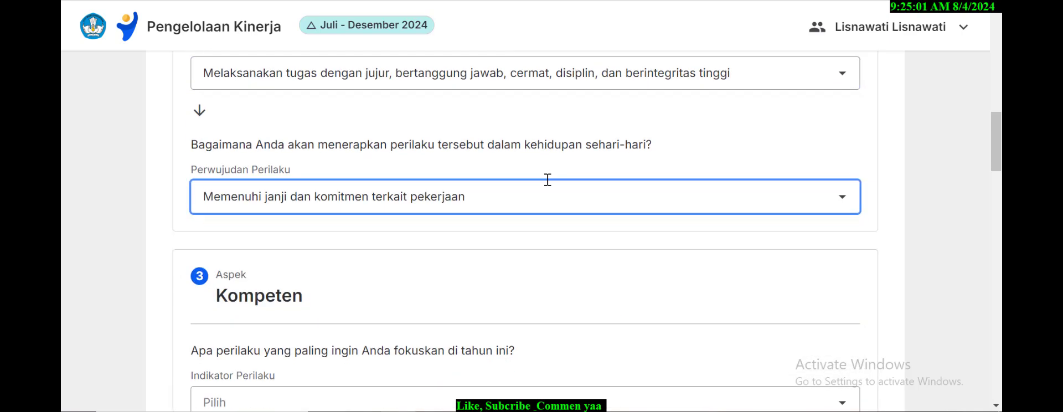
pyautogui.click(571, 287)
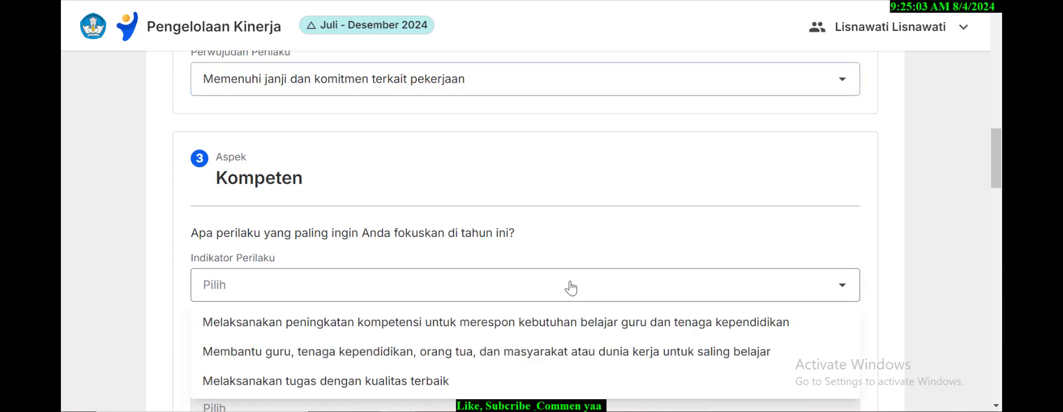
pyautogui.scroll(-1, 571, 287)
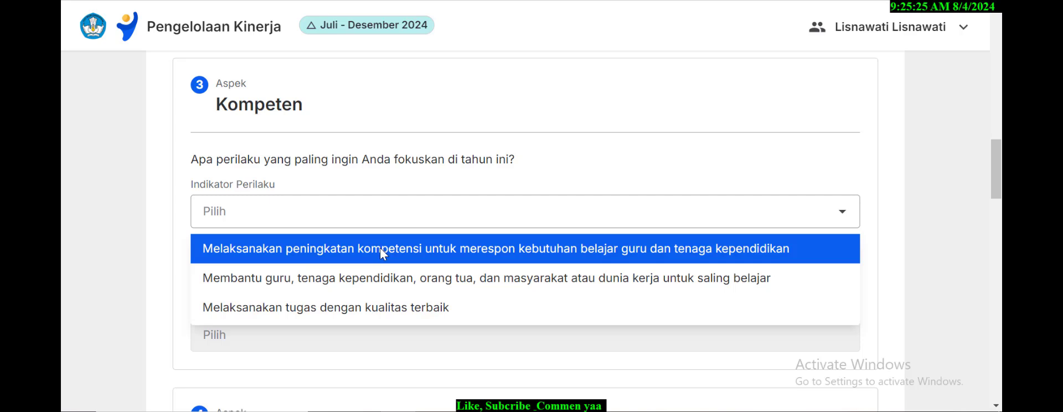
pyautogui.click(391, 285)
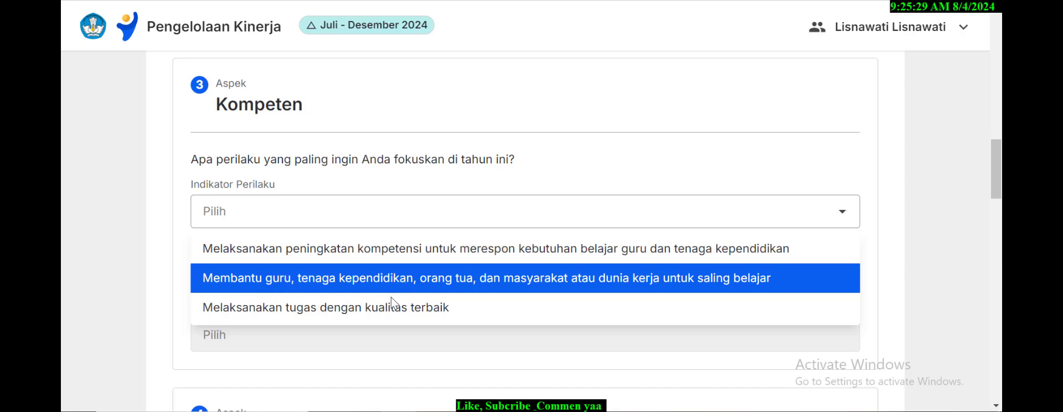
pyautogui.click(397, 310)
pyautogui.scroll(-3, 540, 315)
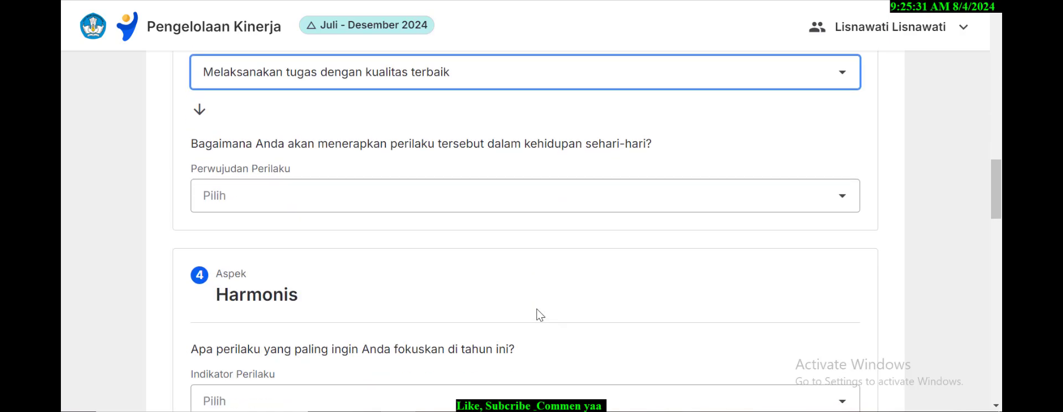
pyautogui.click(515, 191)
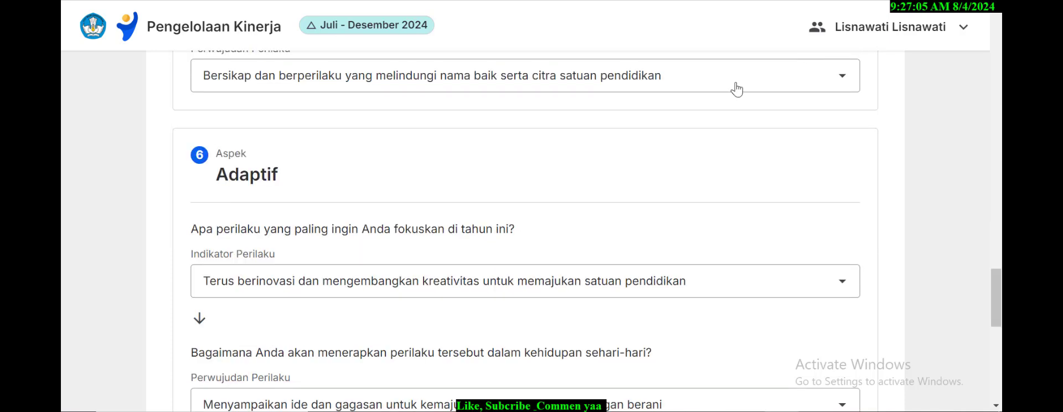
# Step: Review the Indikator Perilaku and Perwujudan Perilaku choices of all seven Perilaku Kerja aspects, from Berorientasi Pelayanan to Kolaboratif
pyautogui.scroll(10, 535, 166)
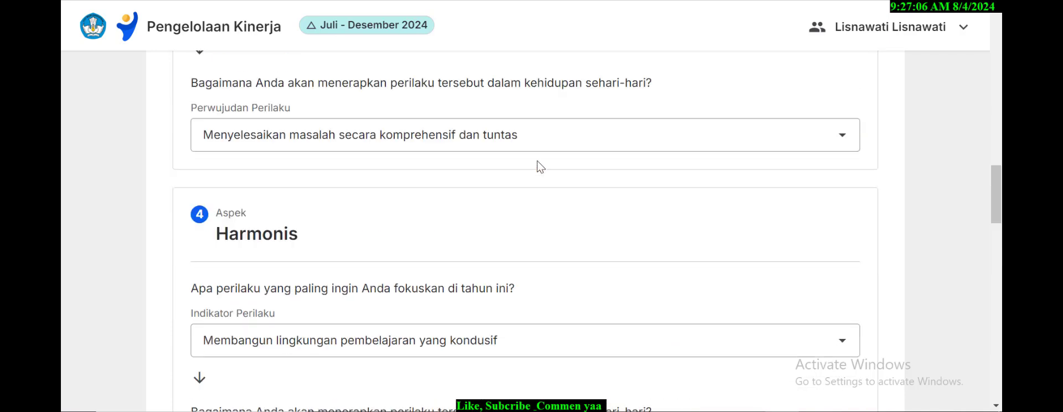
pyautogui.scroll(10, 540, 166)
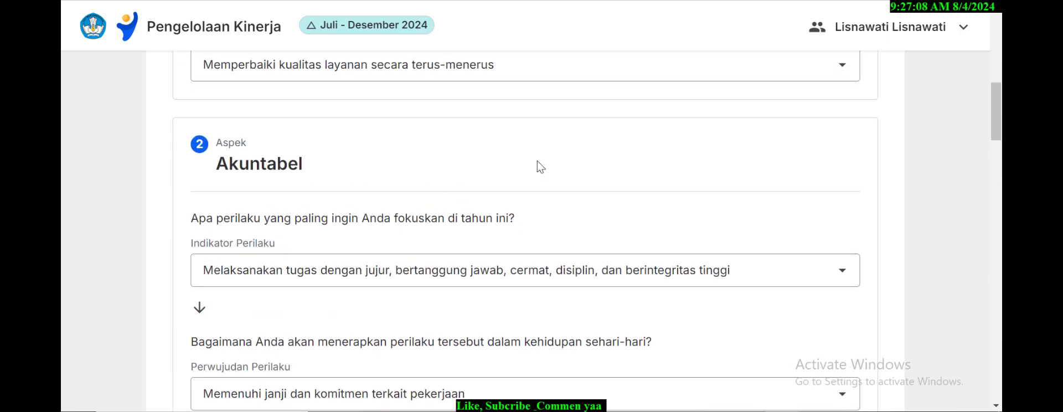
pyautogui.scroll(5, 540, 167)
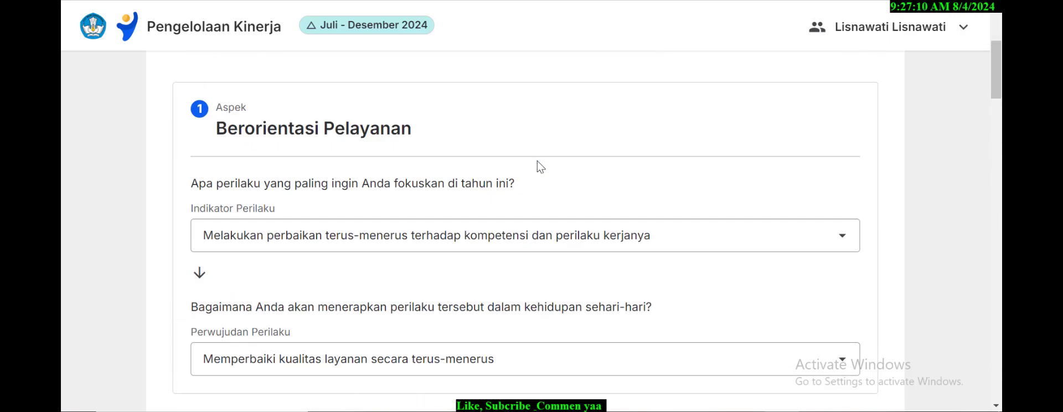
pyautogui.scroll(-4, 541, 166)
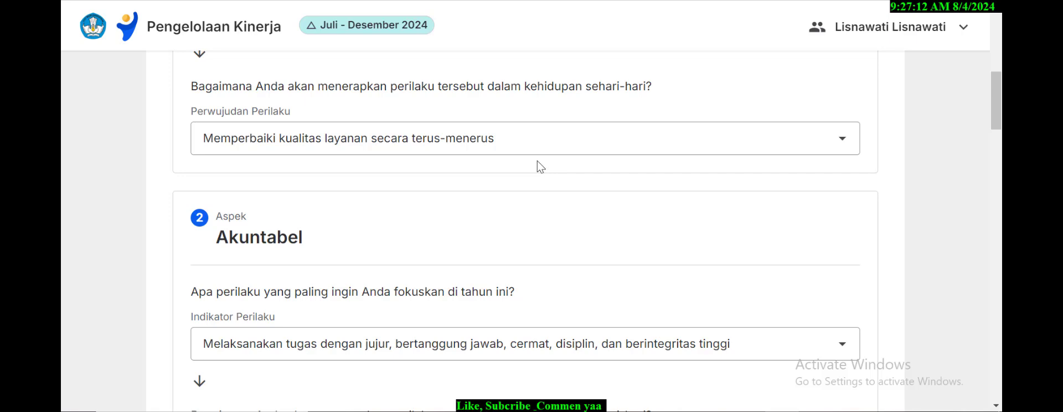
pyautogui.scroll(-7, 541, 166)
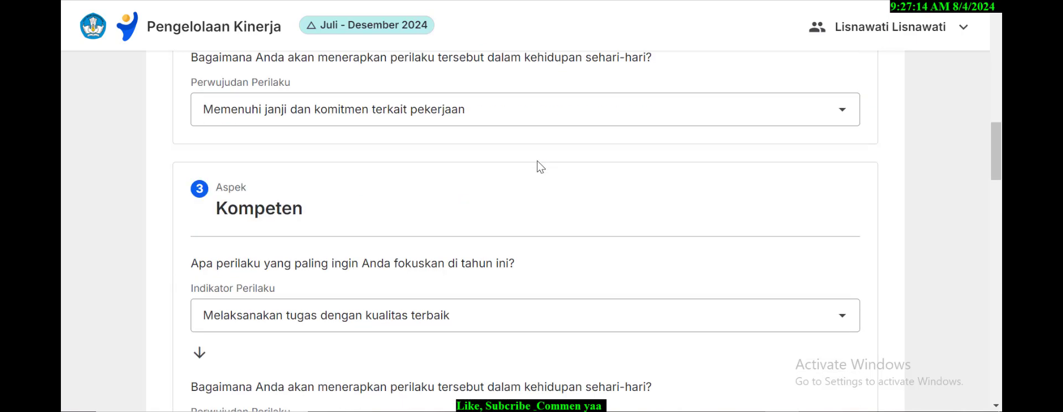
pyautogui.scroll(-8, 540, 166)
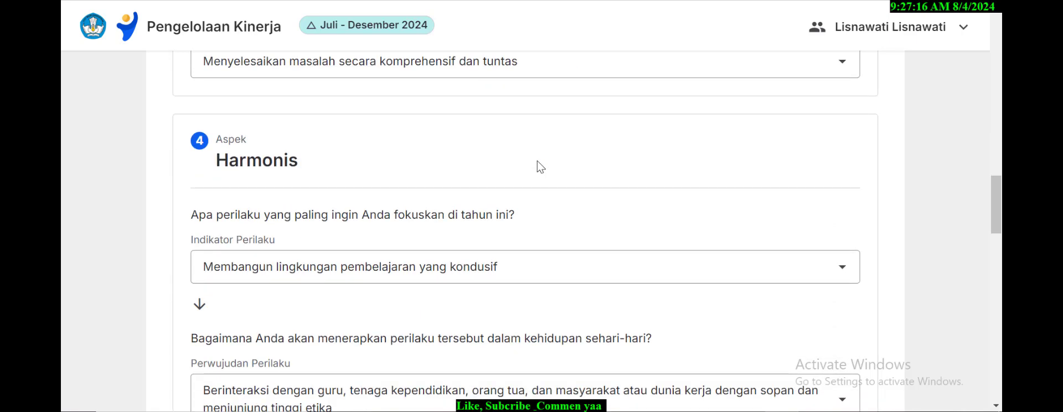
pyautogui.scroll(-9, 541, 166)
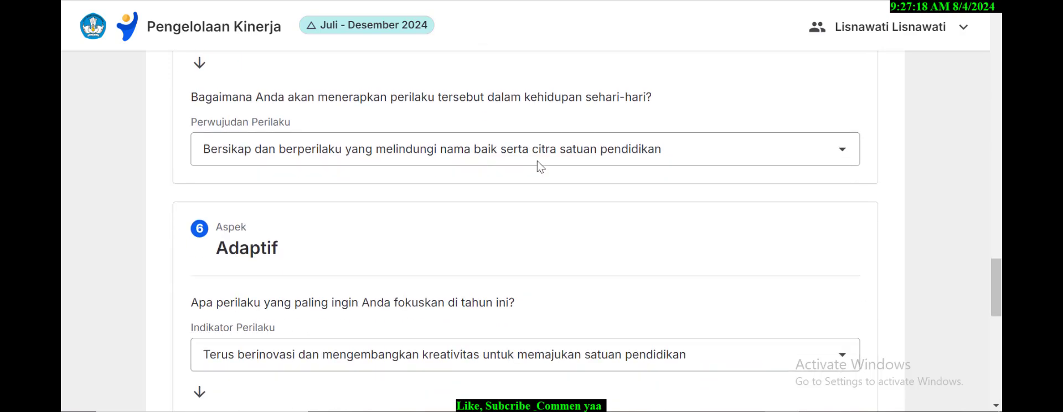
pyautogui.scroll(-5, 541, 166)
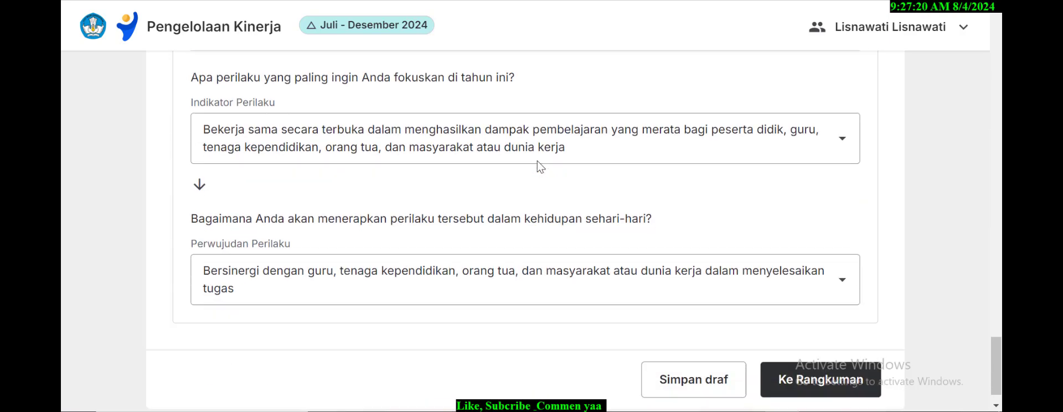
pyautogui.scroll(2, 540, 166)
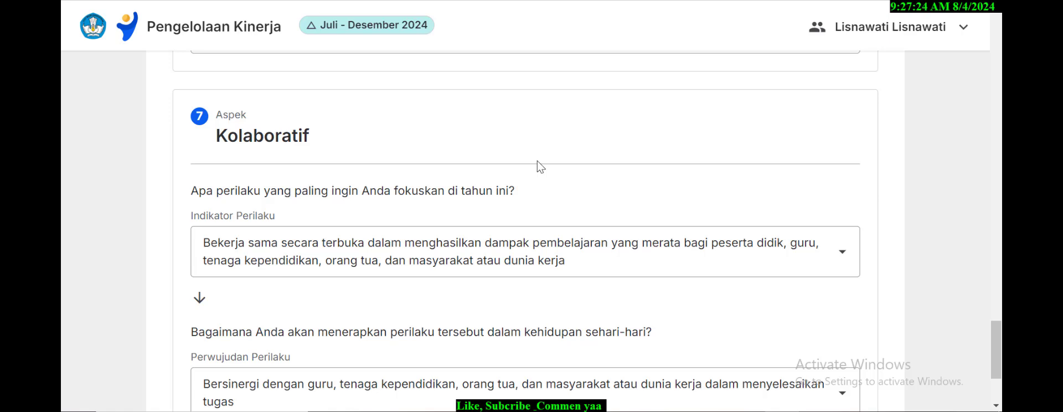
pyautogui.scroll(-3, 565, 202)
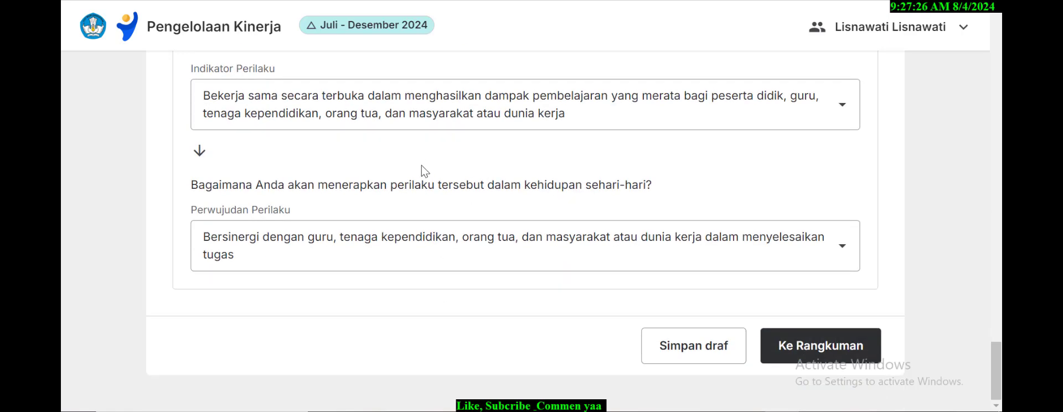
pyautogui.scroll(5, 437, 189)
pyautogui.scroll(20, 457, 214)
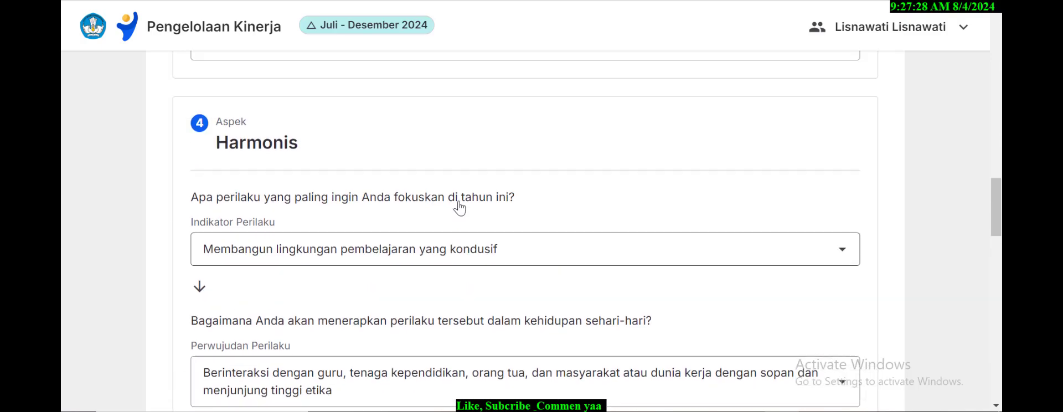
pyautogui.scroll(-20, 477, 201)
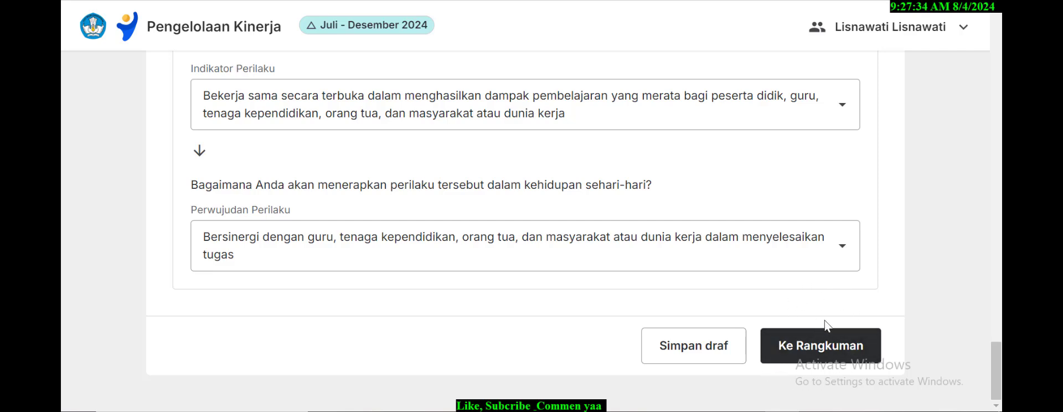
# Step: Proceed to the Rangkuman of the Perencanaan Kinerja and check the Rencana Hasil Kerja entries under Hasil Kerja Utama
pyautogui.click(845, 359)
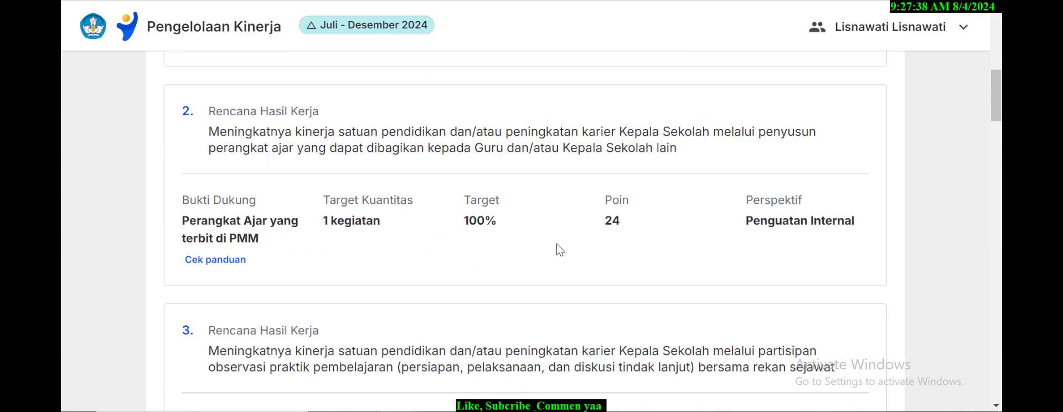
pyautogui.scroll(-20, 556, 243)
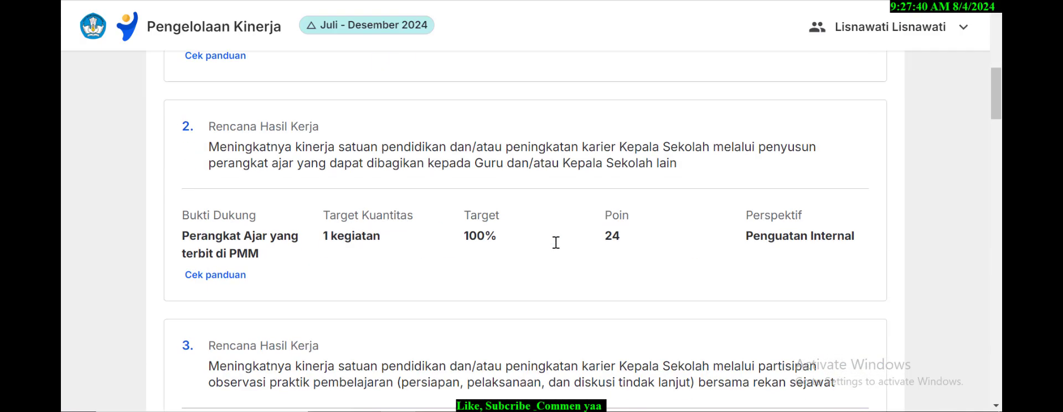
pyautogui.scroll(15, 560, 248)
pyautogui.scroll(8, 560, 247)
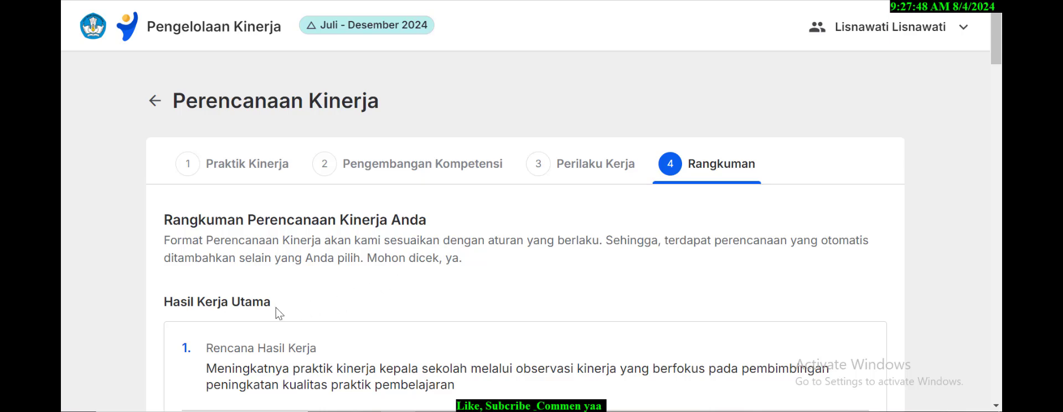
pyautogui.scroll(-4, 279, 313)
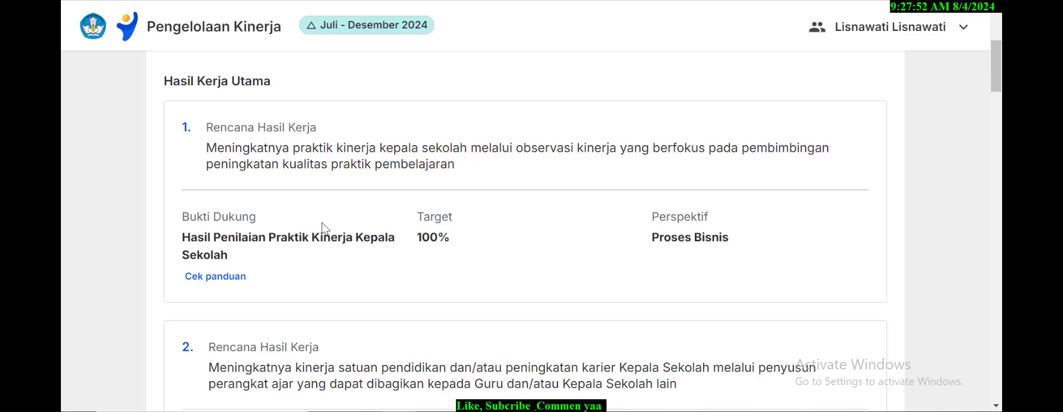
pyautogui.scroll(-12, 324, 227)
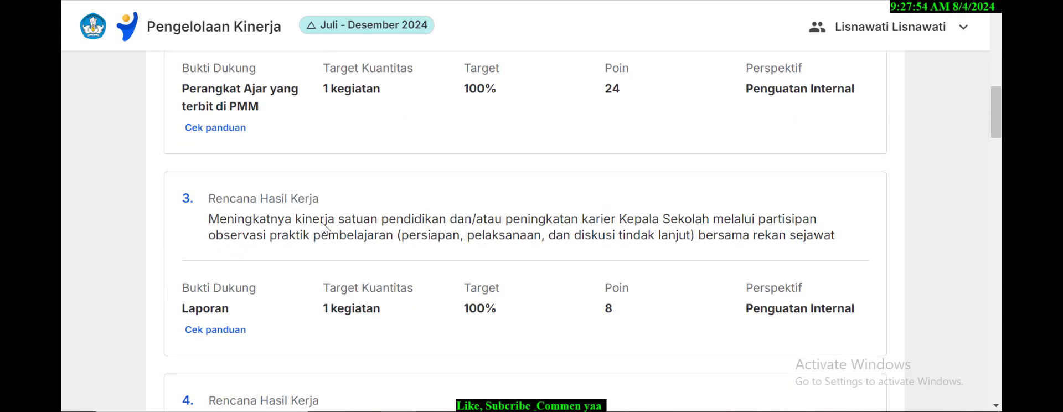
pyautogui.scroll(-13, 324, 224)
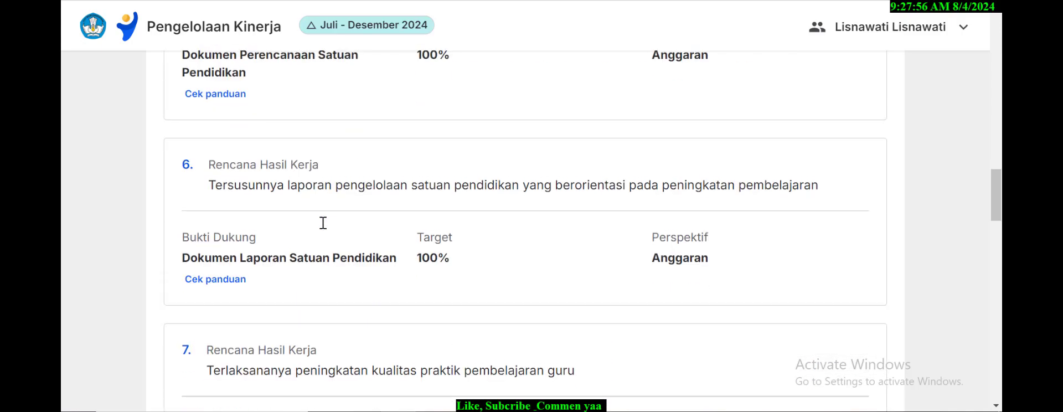
pyautogui.scroll(-12, 324, 228)
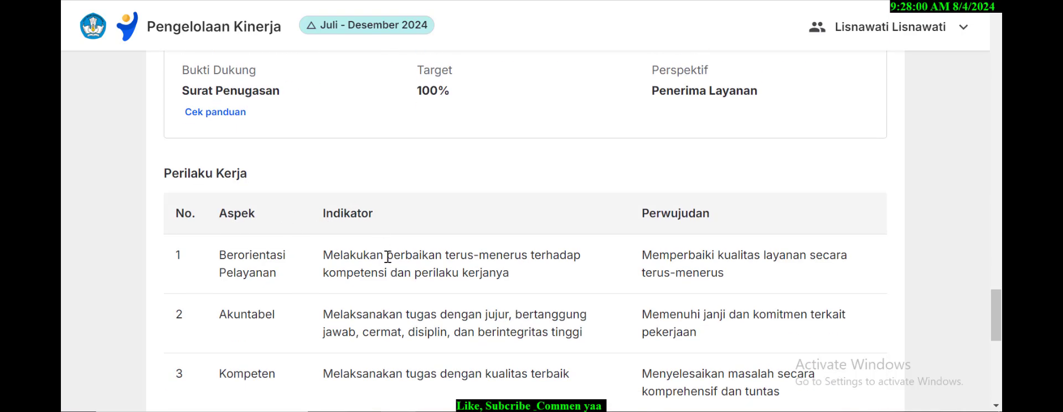
# Step: Examine the summary's Perilaku Kerja table for all seven aspects and recheck the Rencana Hasil Kerja entries with their Bukti Dukung and Target
pyautogui.scroll(-3, 393, 269)
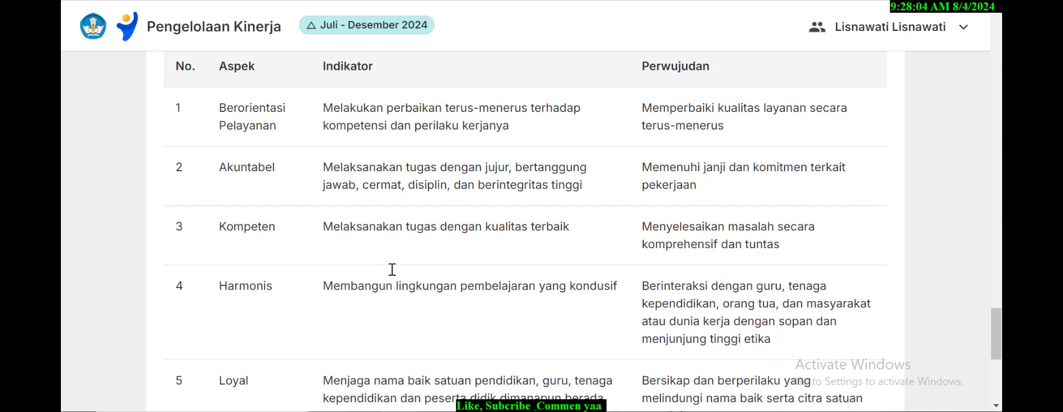
pyautogui.scroll(-5, 392, 269)
pyautogui.scroll(5, 393, 270)
pyautogui.scroll(-5, 393, 270)
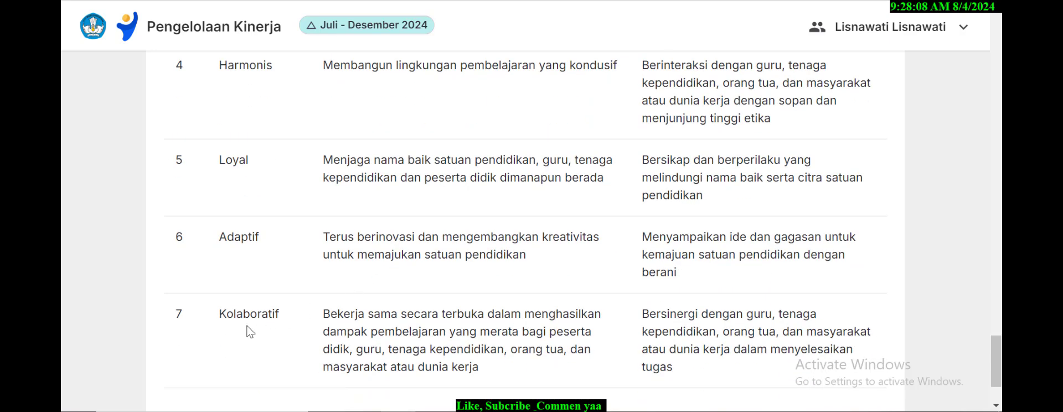
pyautogui.scroll(-2, 249, 332)
pyautogui.scroll(7, 263, 330)
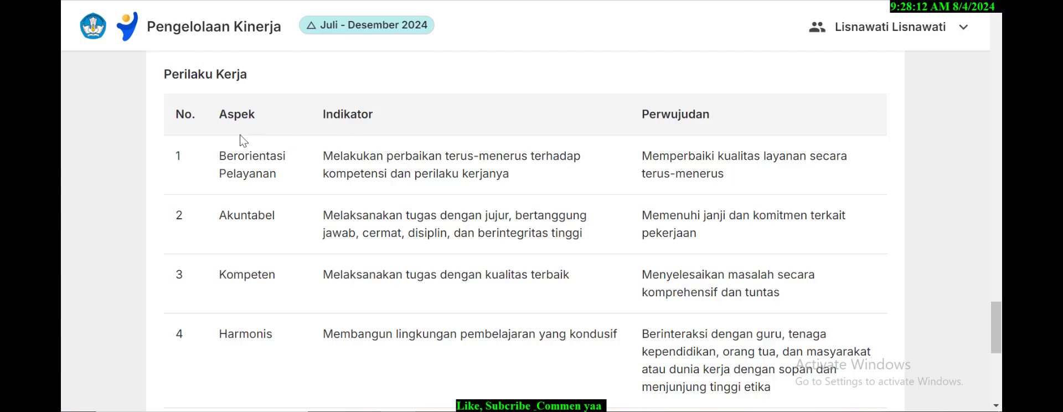
pyautogui.scroll(7, 450, 183)
pyautogui.scroll(8, 453, 183)
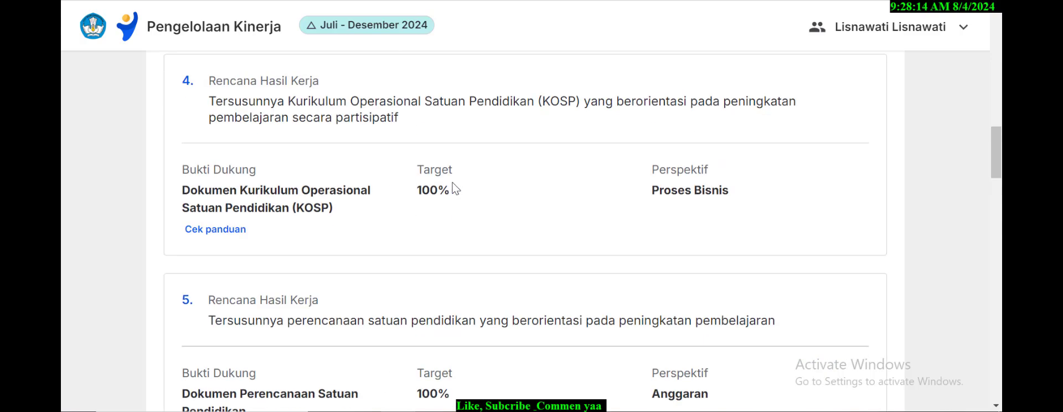
pyautogui.scroll(-8, 333, 211)
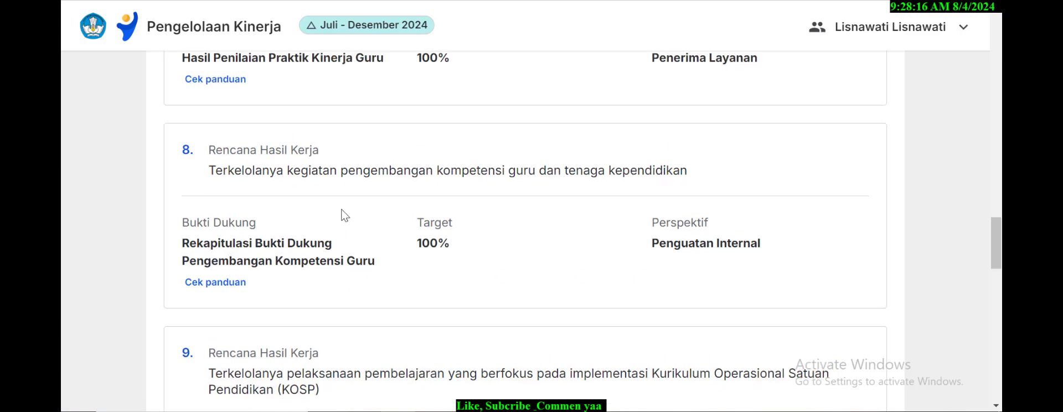
pyautogui.scroll(10, 345, 215)
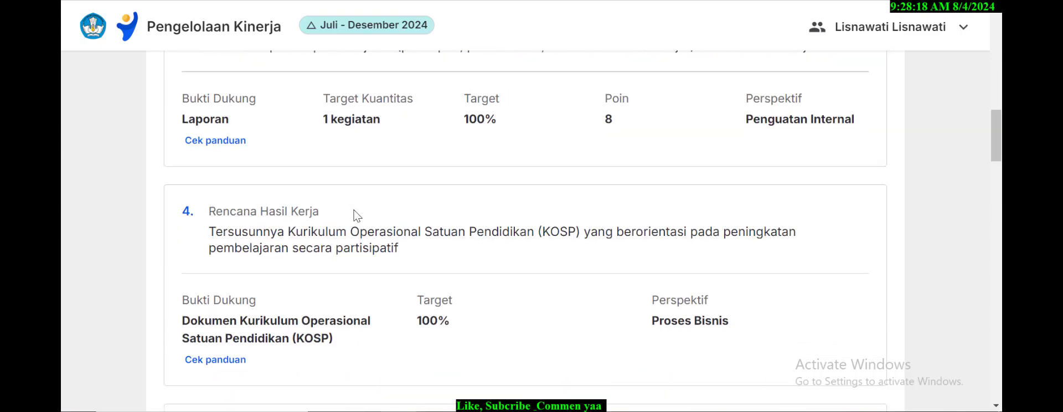
pyautogui.scroll(-12, 615, 261)
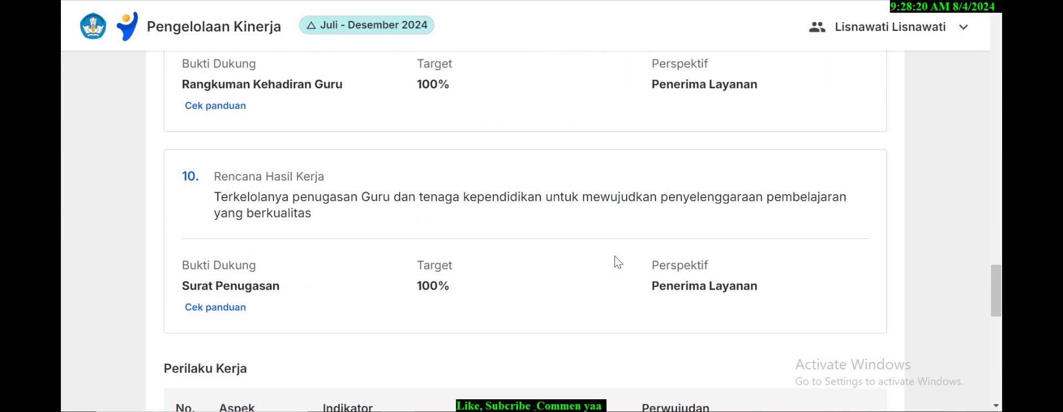
pyautogui.scroll(-6, 618, 262)
pyautogui.scroll(3, 617, 259)
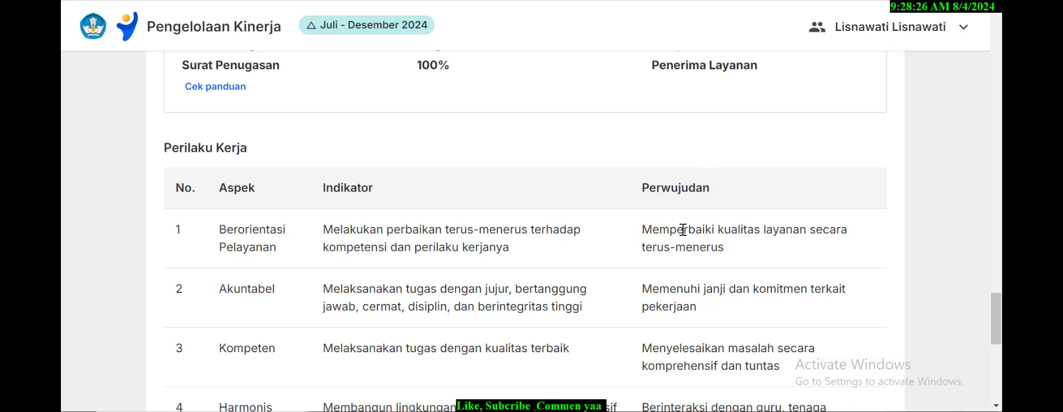
pyautogui.scroll(-4, 709, 228)
pyautogui.scroll(-4, 723, 228)
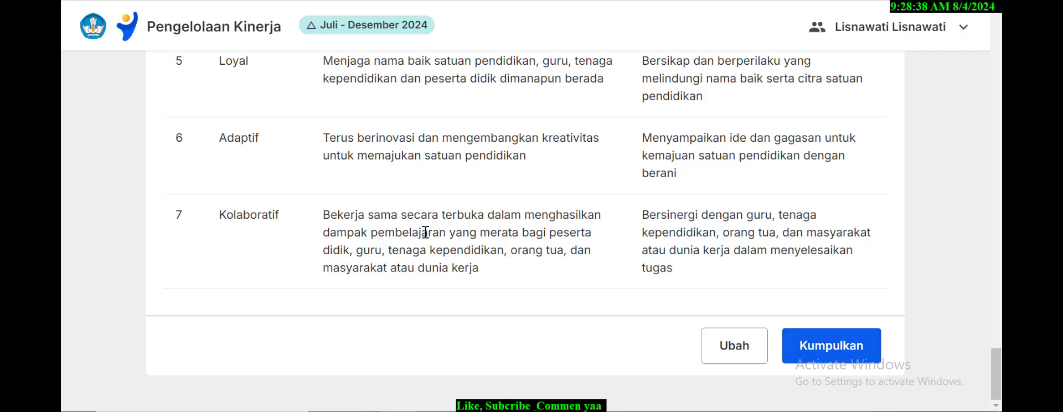
pyautogui.scroll(6, 498, 256)
pyautogui.scroll(8, 497, 256)
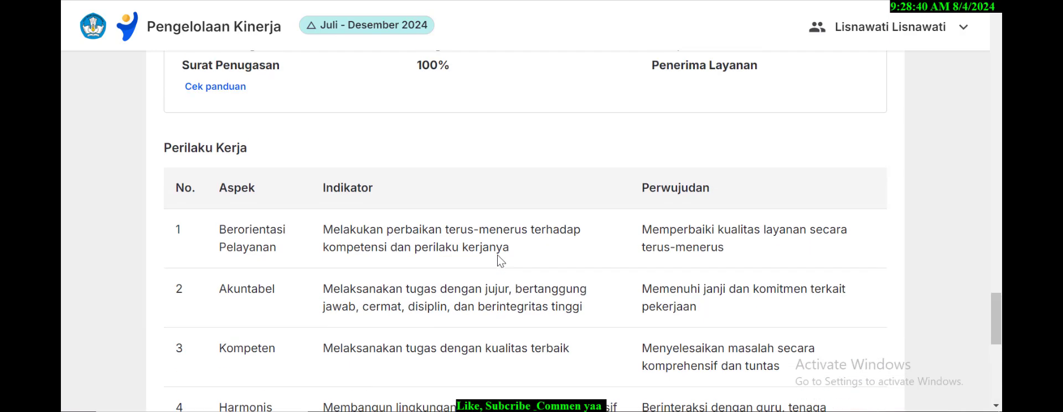
pyautogui.scroll(-12, 497, 255)
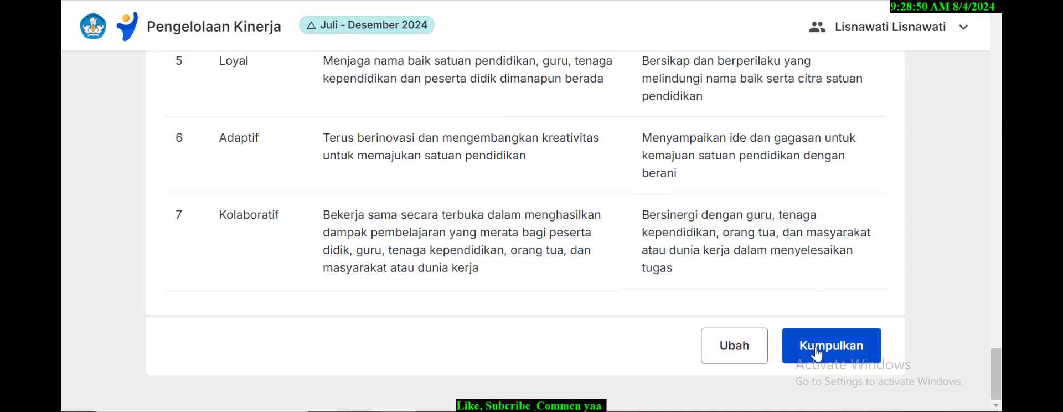
# Step: Start submitting the Perencanaan Kinerja and read the submission notice, its Kepala Dinas Pendidikan recipient and the required approval sentence
pyautogui.click(792, 344)
pyautogui.scroll(-4, 766, 297)
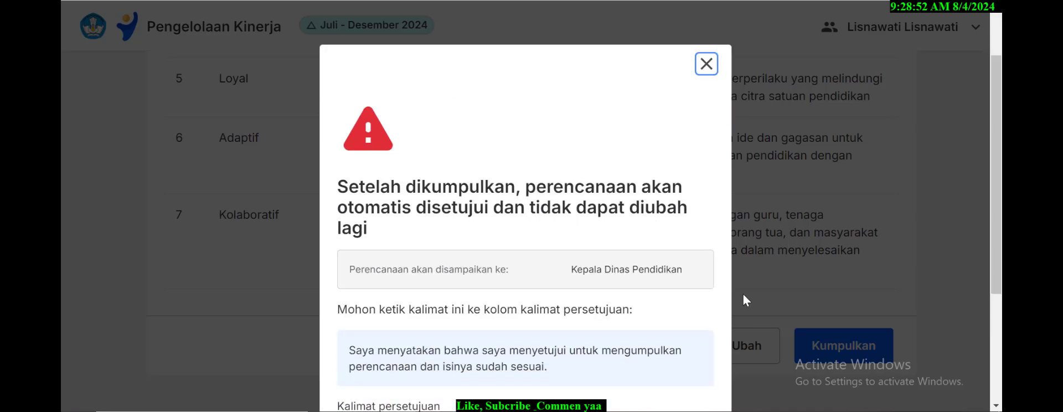
pyautogui.scroll(2, 727, 298)
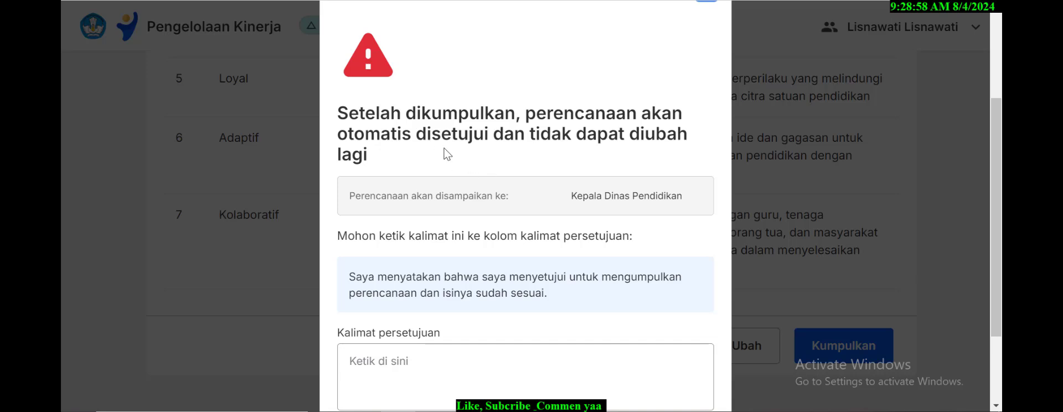
pyautogui.scroll(-2, 540, 166)
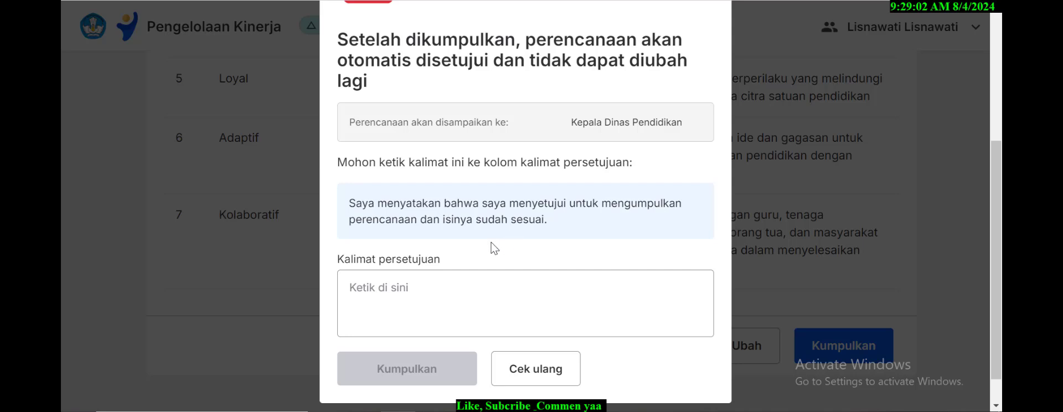
pyautogui.scroll(4, 487, 136)
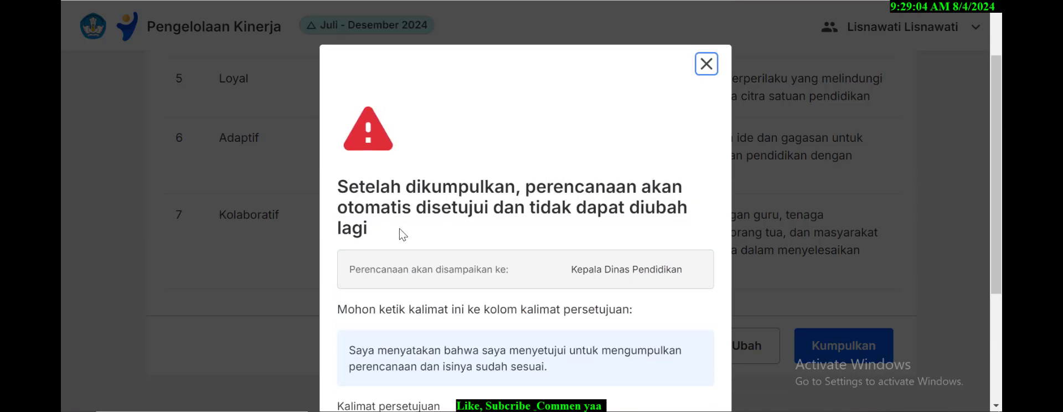
pyautogui.scroll(-5, 401, 228)
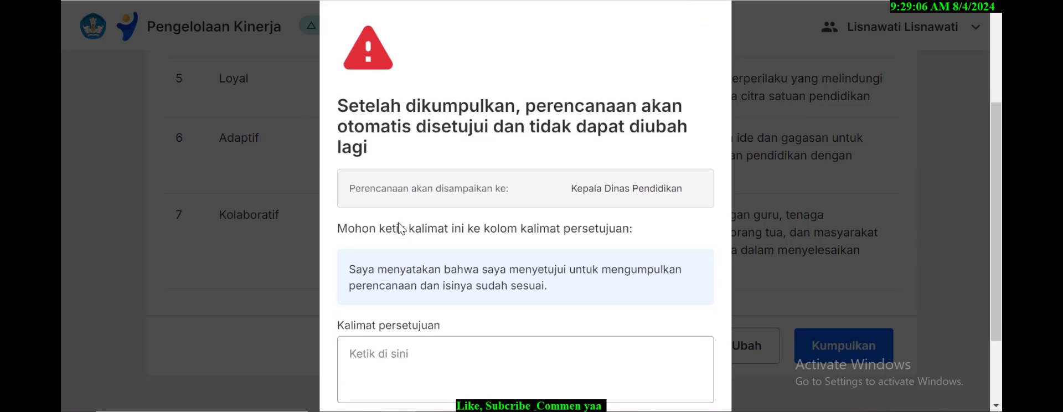
pyautogui.scroll(4, 496, 244)
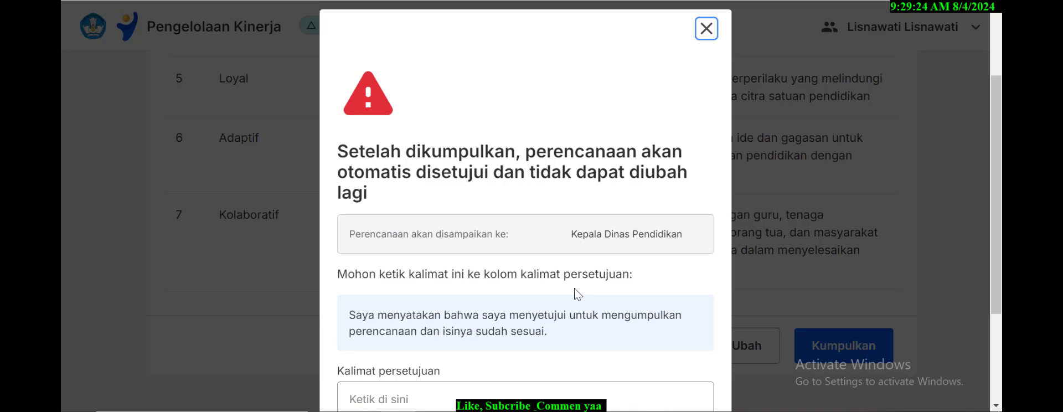
pyautogui.scroll(-3, 574, 295)
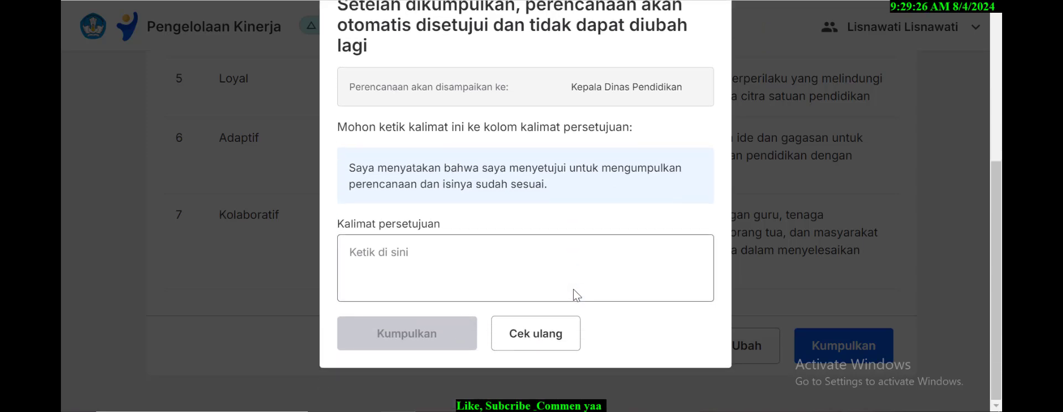
pyautogui.scroll(1, 520, 235)
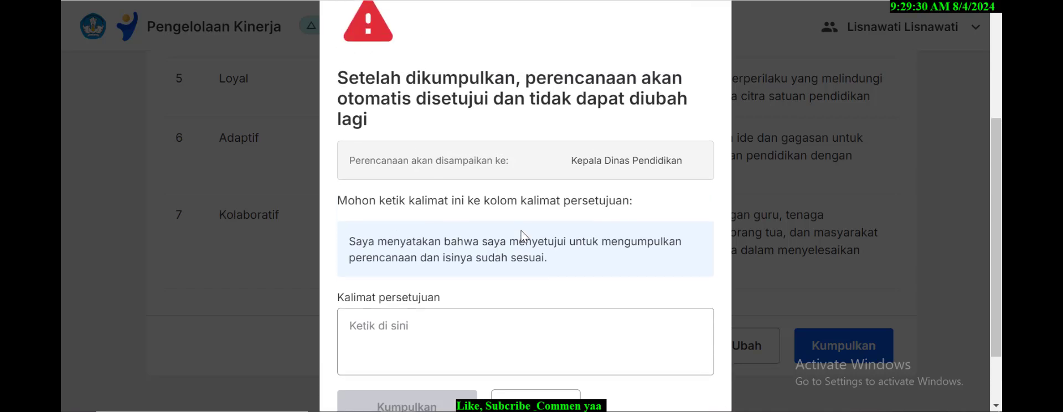
pyautogui.scroll(-1, 521, 235)
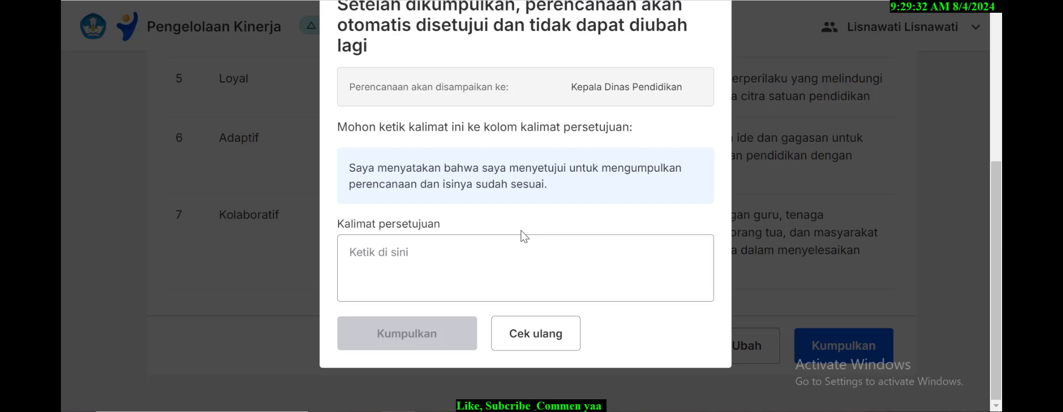
pyautogui.click(432, 248)
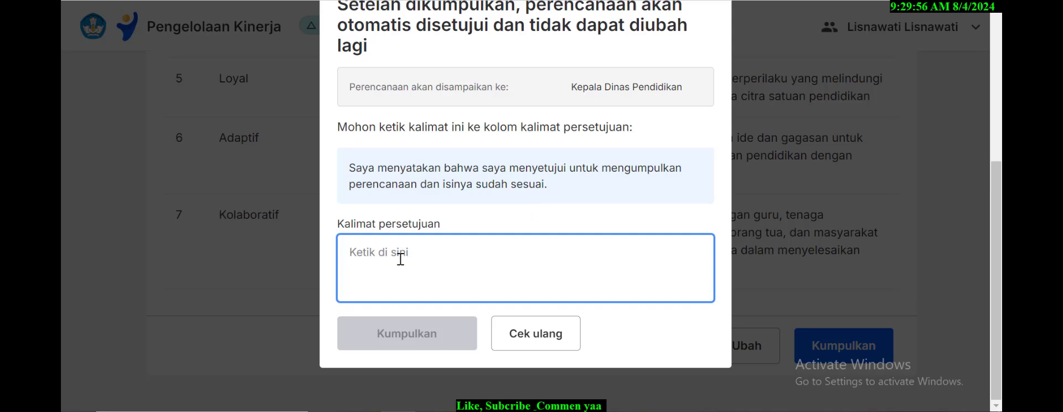
pyautogui.write('Sata')
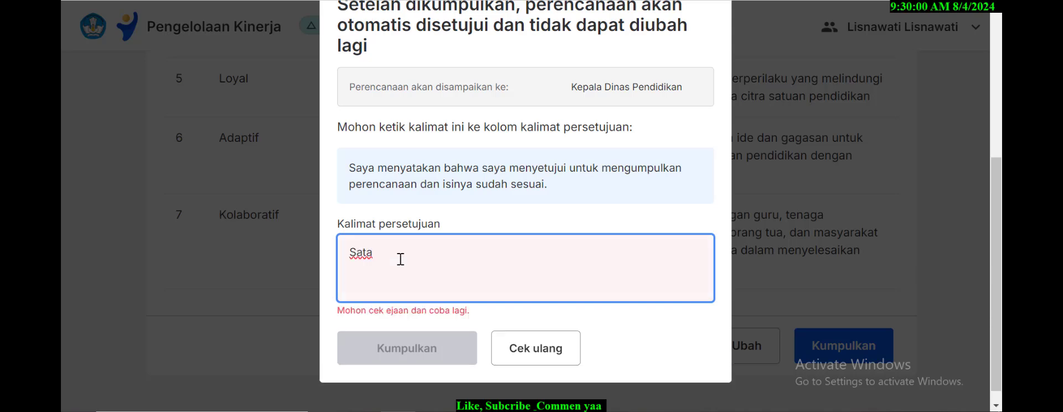
pyautogui.press('BackSpace')
pyautogui.press('BackSpace')
pyautogui.press('BackSpace')
pyautogui.press('BackSpace')
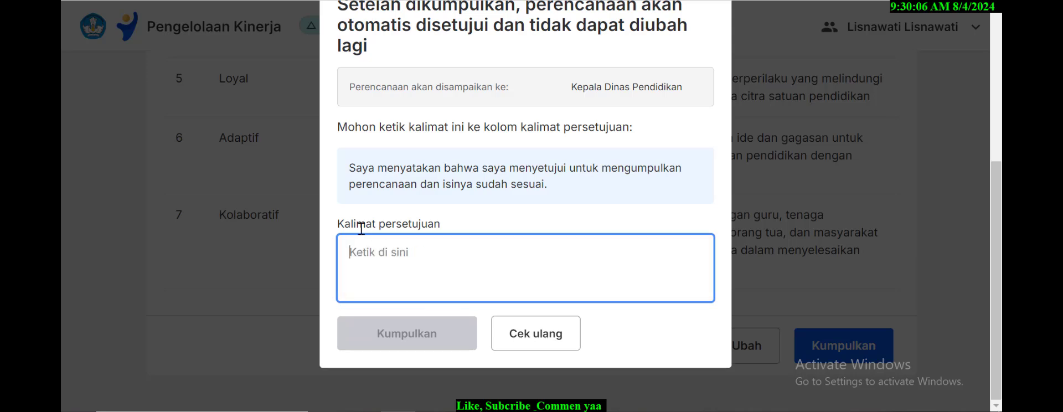
pyautogui.click(354, 171)
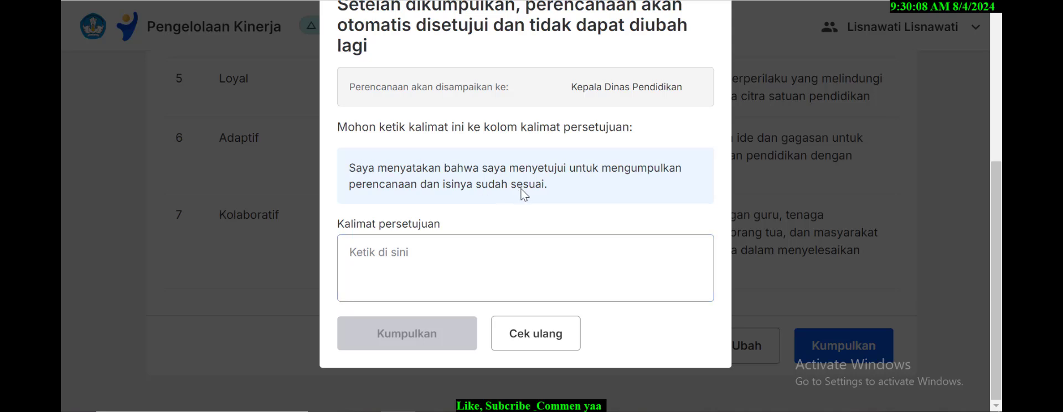
# Step: Enter "Saya menyatakan bahwa saya menyetujui untuk mengumpulkan perencanaan dan isinya sudah sesuai." as the Kalimat persetujuan and submit the plan
pyautogui.click(396, 247)
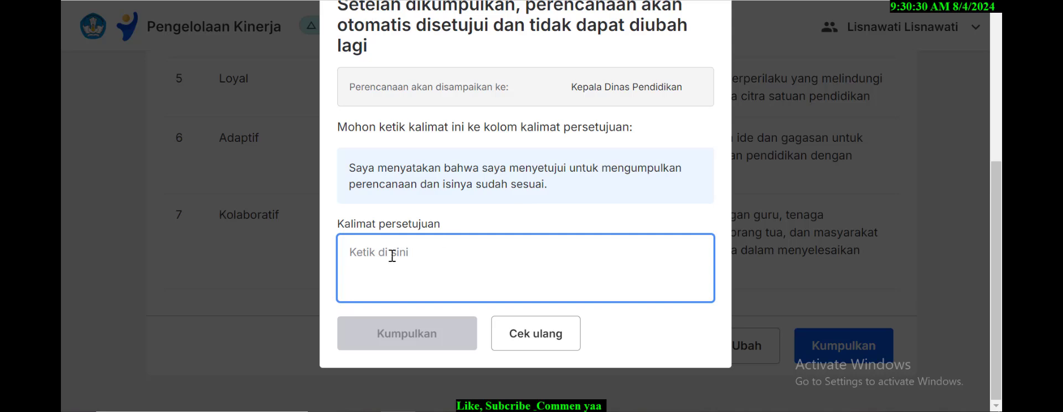
pyautogui.write('Saya')
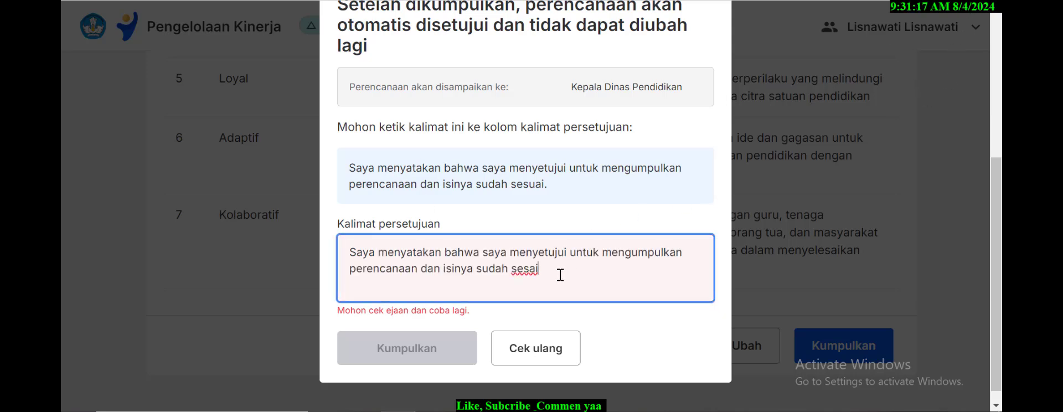
pyautogui.press('BackSpace')
pyautogui.write('ua')
pyautogui.press('BackSpace')
pyautogui.press('BackSpace')
pyautogui.press('BackSpace')
pyautogui.press('BackSpace')
pyautogui.write('uai')
pyautogui.write('.')
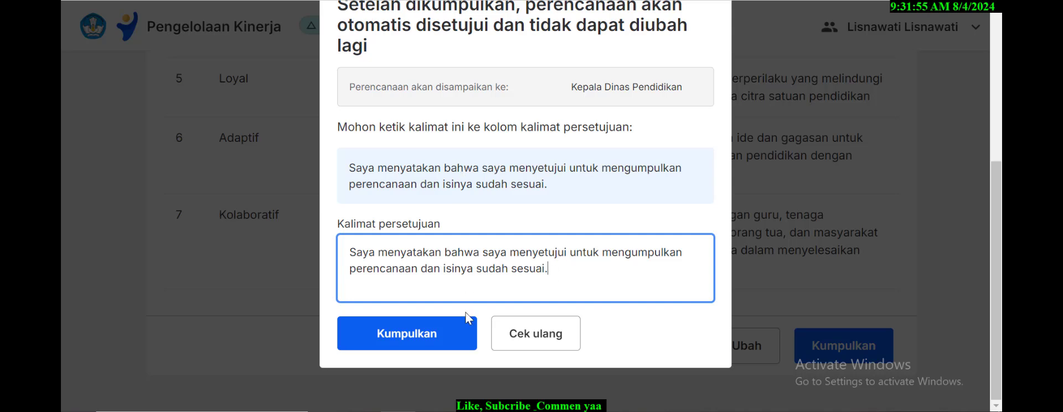
pyautogui.click(419, 335)
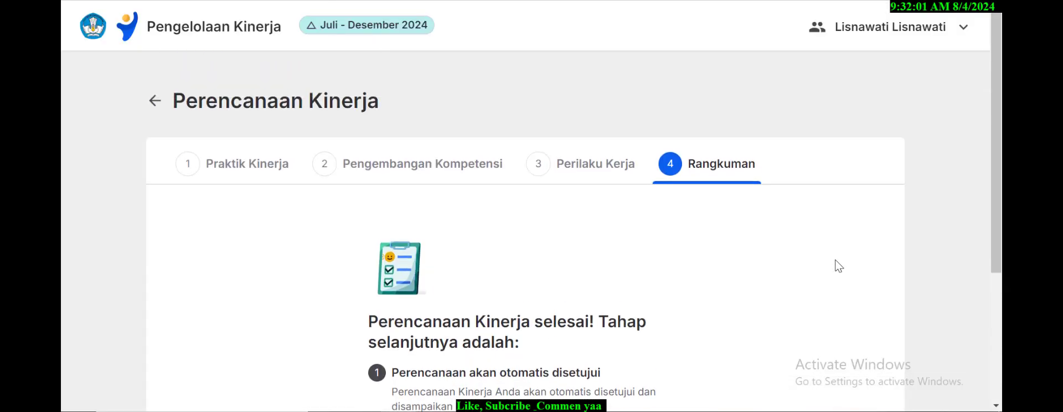
# Step: Read the next stages listed on the Perencanaan Kinerja completion page and return to the Kepala Sekolah overview as Pegawai
pyautogui.scroll(1, 867, 197)
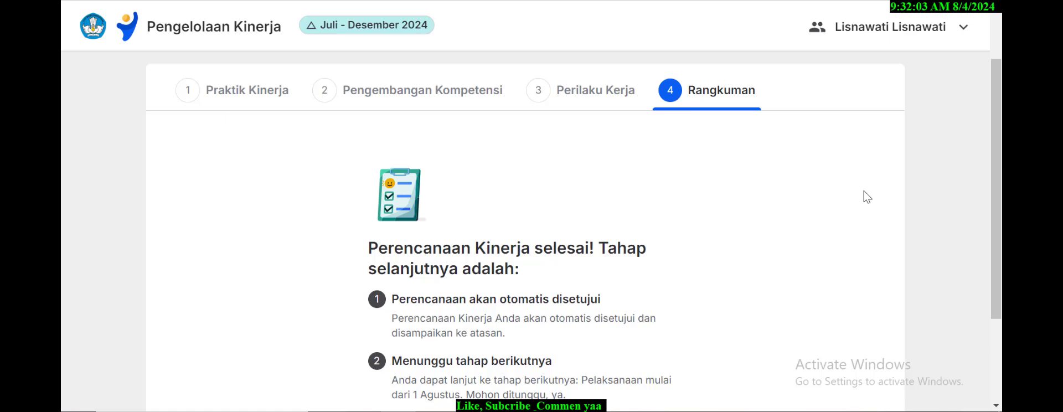
pyautogui.scroll(-1, 636, 296)
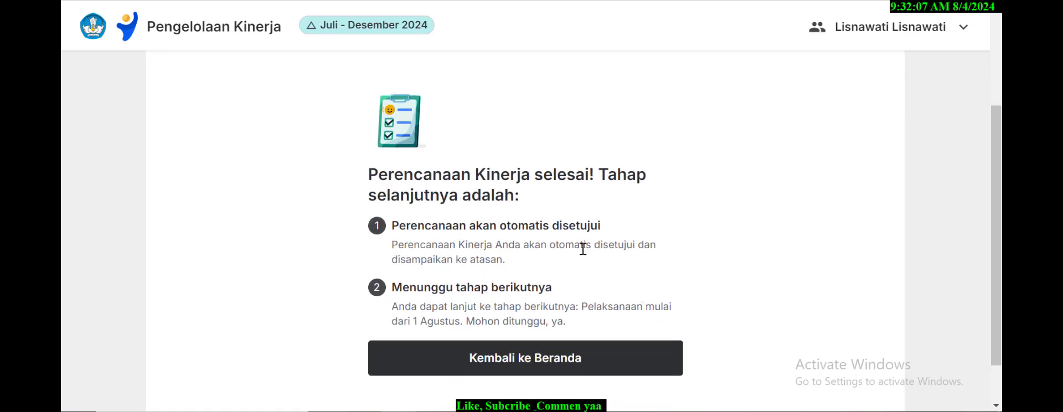
pyautogui.scroll(-1, 584, 248)
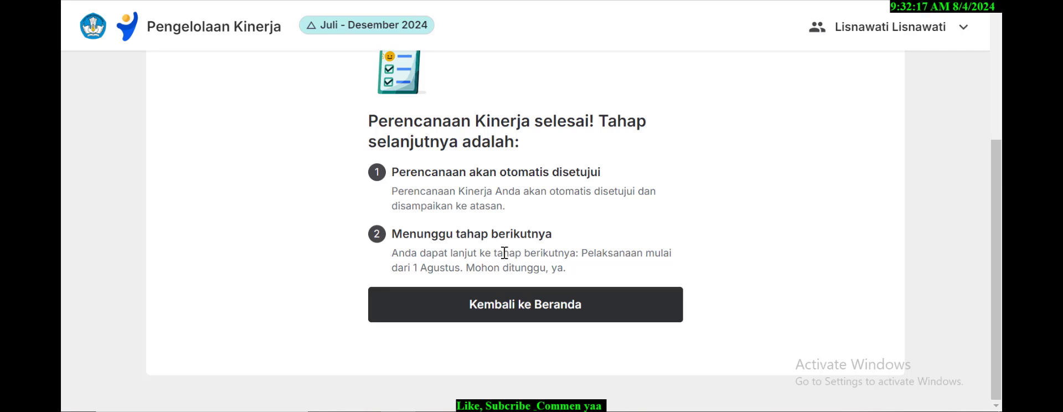
pyautogui.scroll(4, 505, 252)
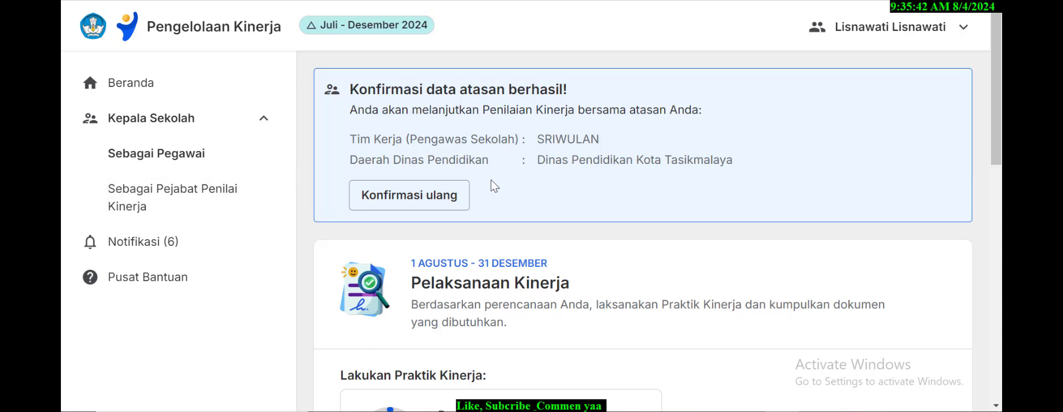
# Step: Examine the Pelaksanaan Kinerja overview, covering Praktik Kinerja, Pengembangan Kompetensi, Perilaku Kerja and the Alur Pengelolaan Kinerja timeline
pyautogui.scroll(-1, 526, 235)
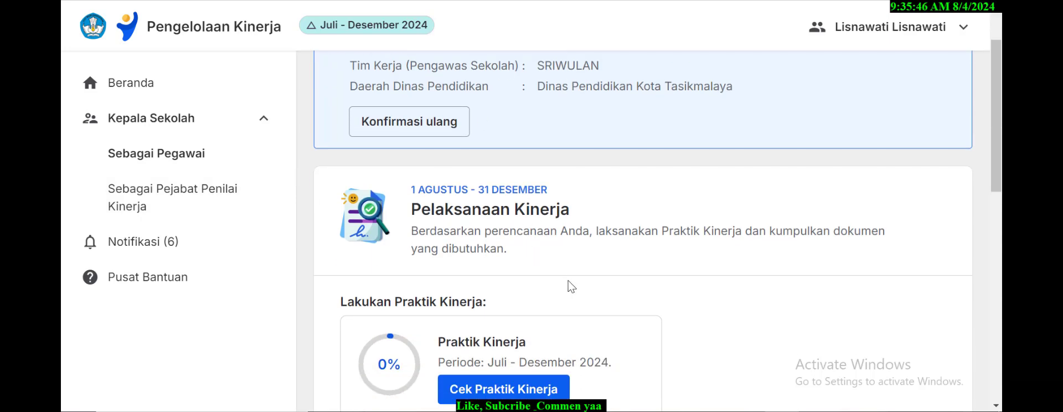
pyautogui.scroll(-2, 570, 285)
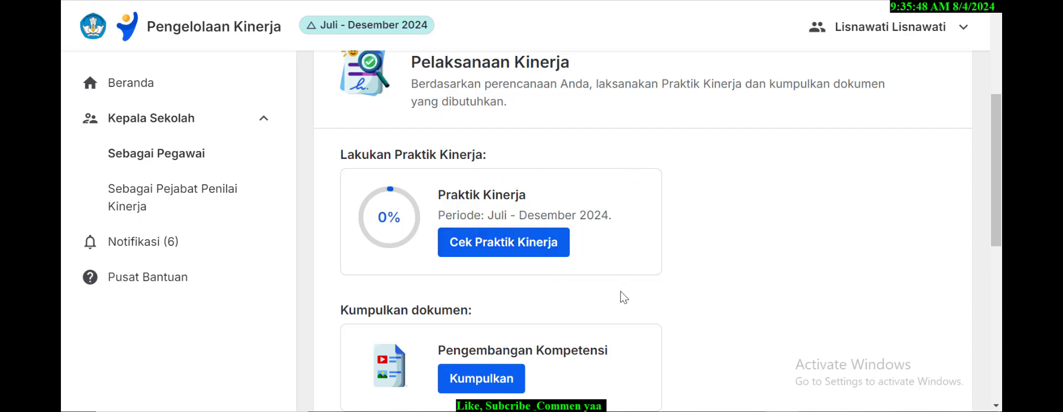
pyautogui.scroll(-4, 620, 297)
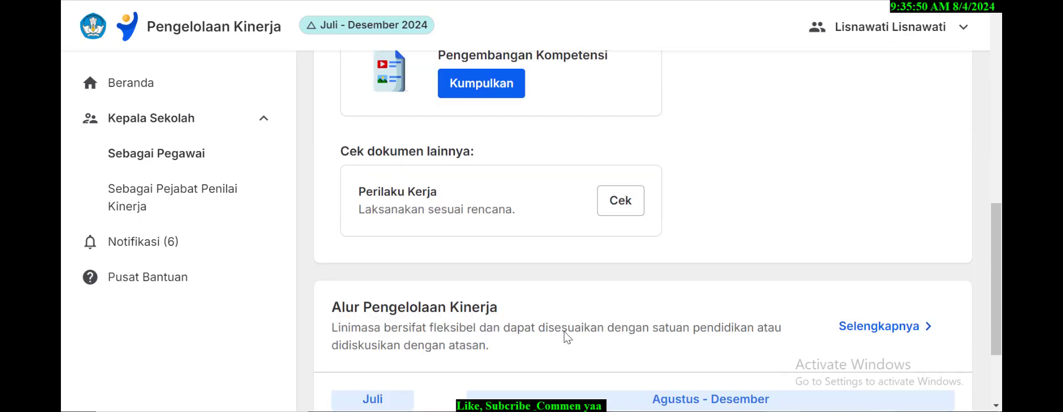
pyautogui.scroll(-1, 566, 336)
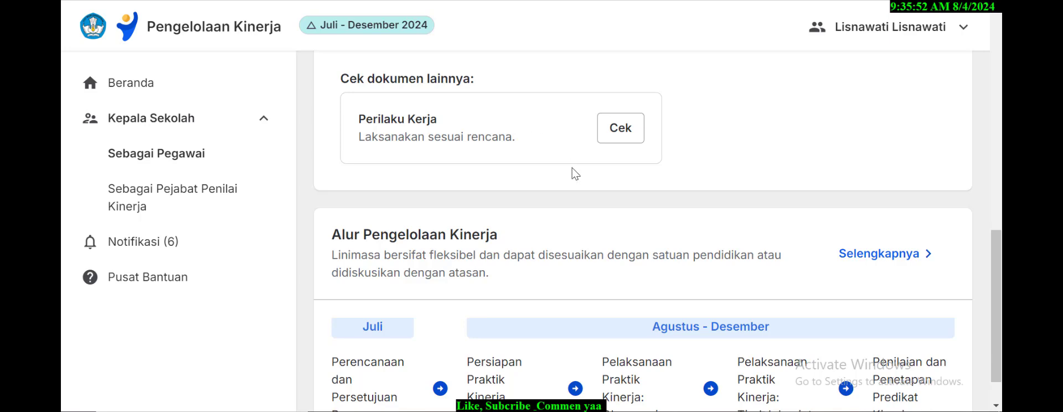
pyautogui.scroll(-1, 577, 185)
pyautogui.scroll(3, 577, 196)
pyautogui.scroll(3, 579, 197)
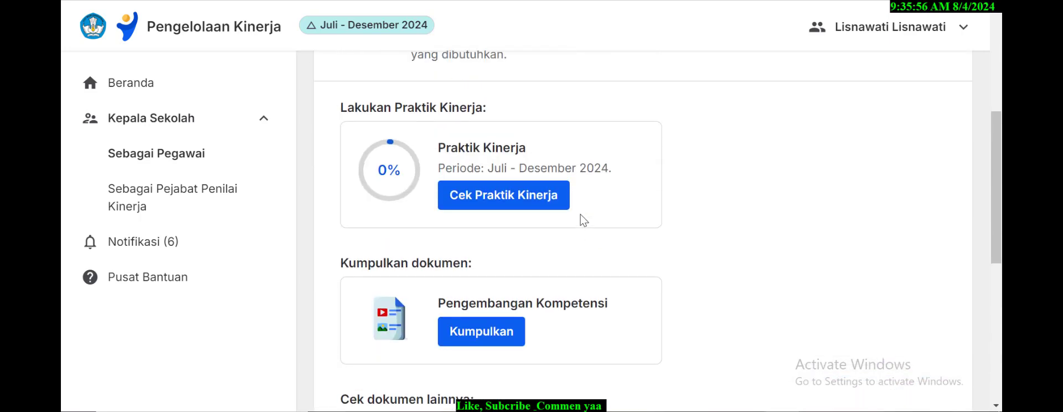
pyautogui.scroll(3, 584, 220)
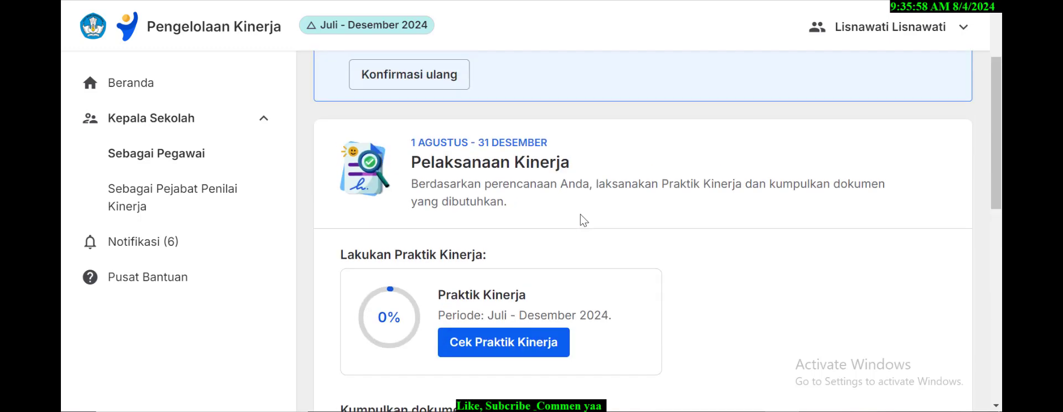
pyautogui.scroll(-3, 582, 220)
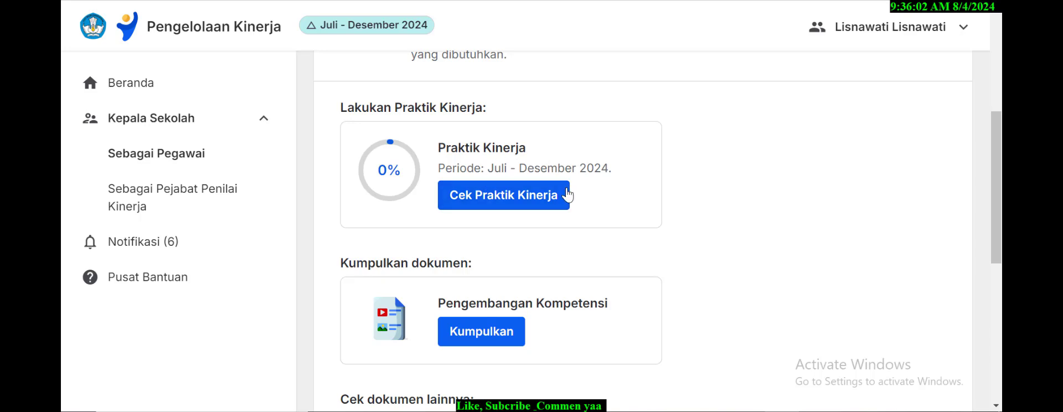
pyautogui.scroll(-1, 576, 213)
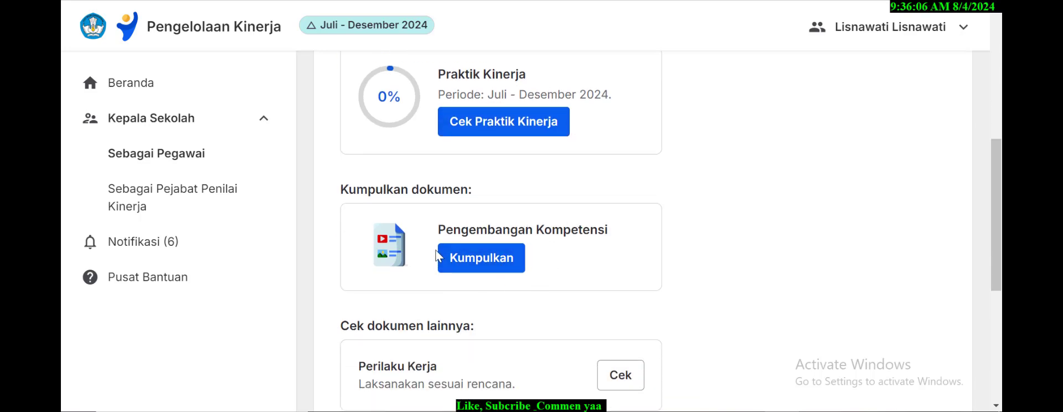
# Step: Open the Pengembangan Kompetensi document submission and examine each Rencana Hasil Kerja's points and status, plus the total points
pyautogui.click(482, 266)
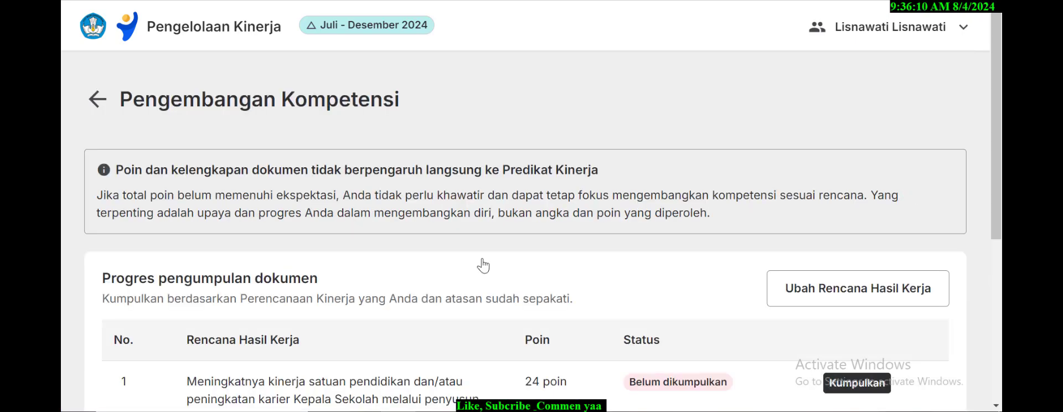
pyautogui.scroll(-3, 486, 264)
pyautogui.scroll(-1, 486, 264)
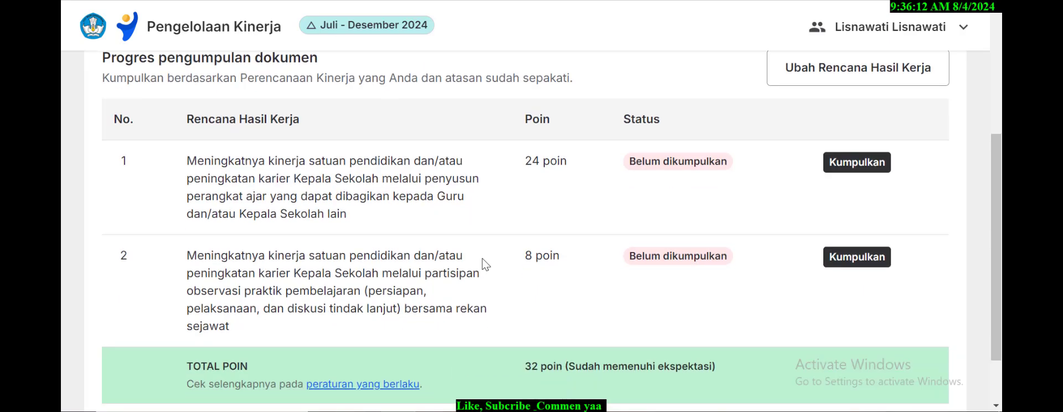
pyautogui.scroll(1, 486, 265)
pyautogui.scroll(-2, 485, 265)
pyautogui.scroll(-2, 485, 264)
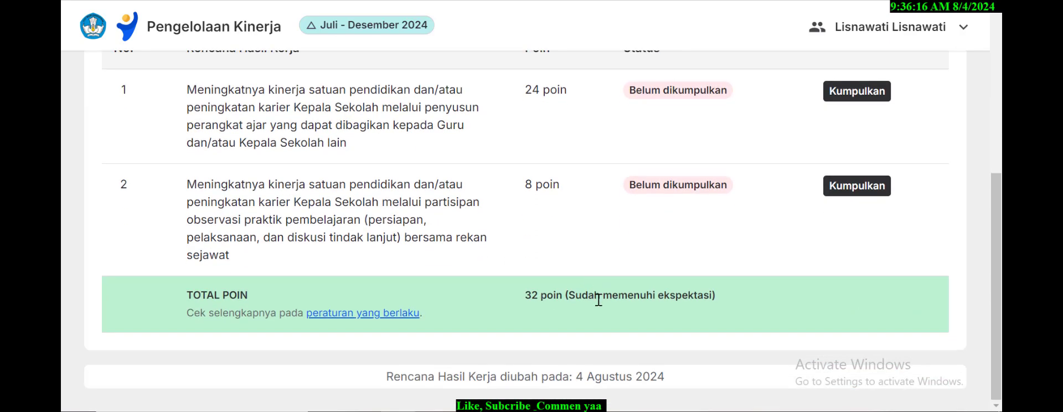
pyautogui.scroll(2, 423, 265)
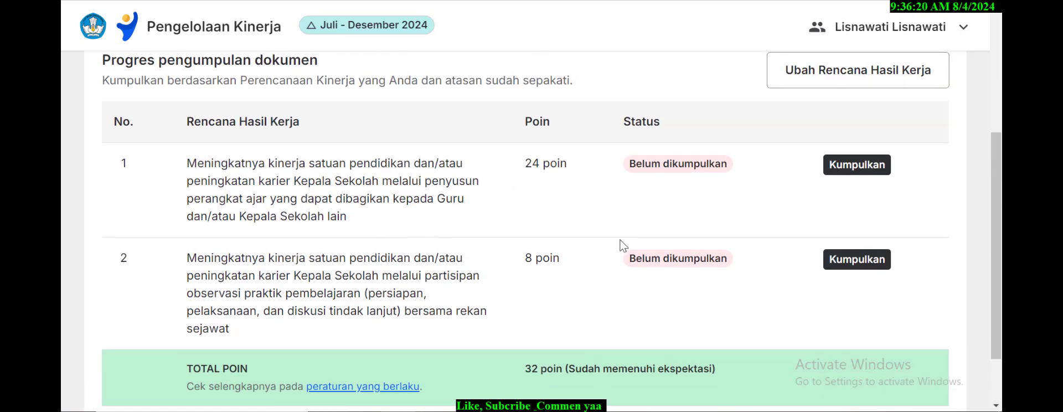
pyautogui.scroll(-2, 623, 245)
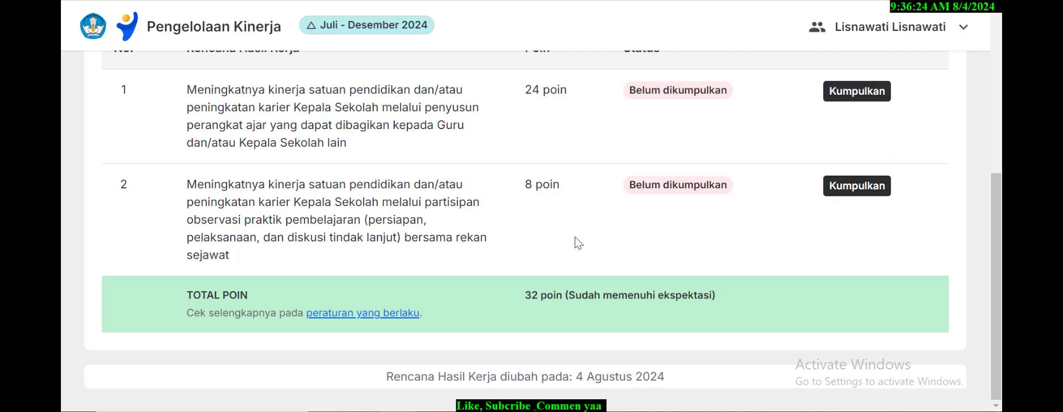
pyautogui.scroll(8, 576, 242)
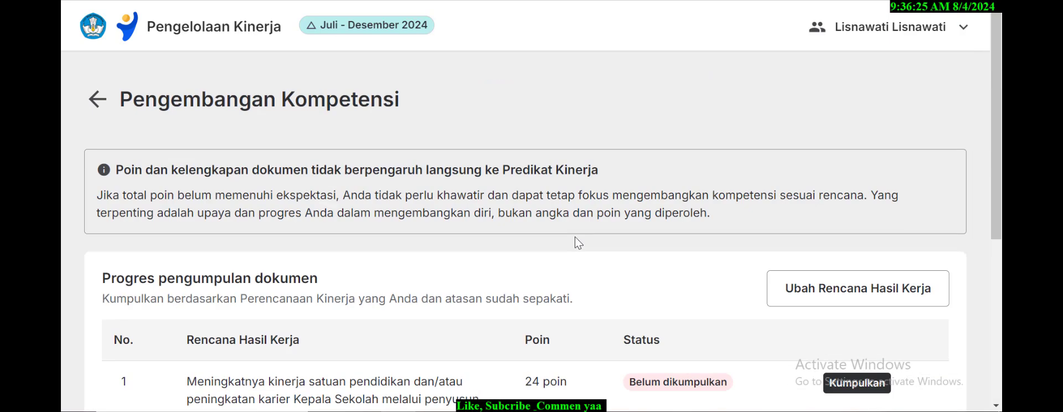
# Step: Leave the Pengembangan Kompetensi page and open the Praktik Kinerja check from the Pelaksanaan Kinerja overview
pyautogui.click(105, 104)
pyautogui.scroll(-6, 602, 271)
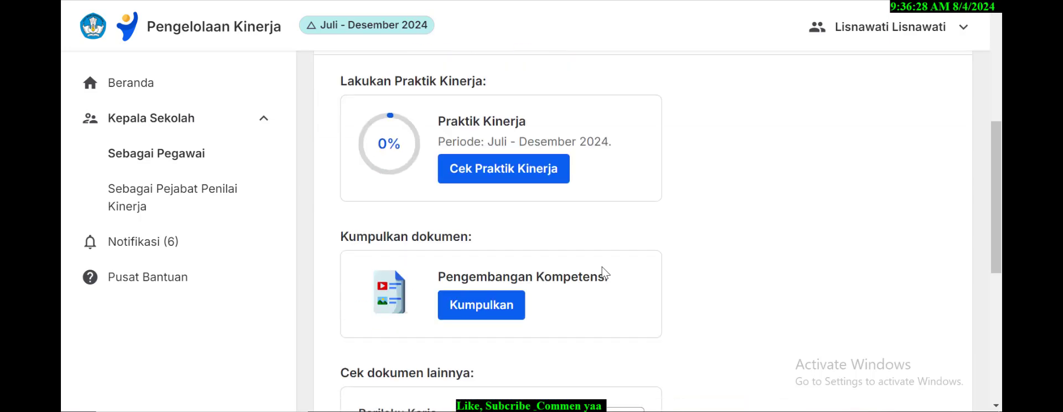
pyautogui.scroll(-3, 603, 273)
pyautogui.scroll(3, 604, 274)
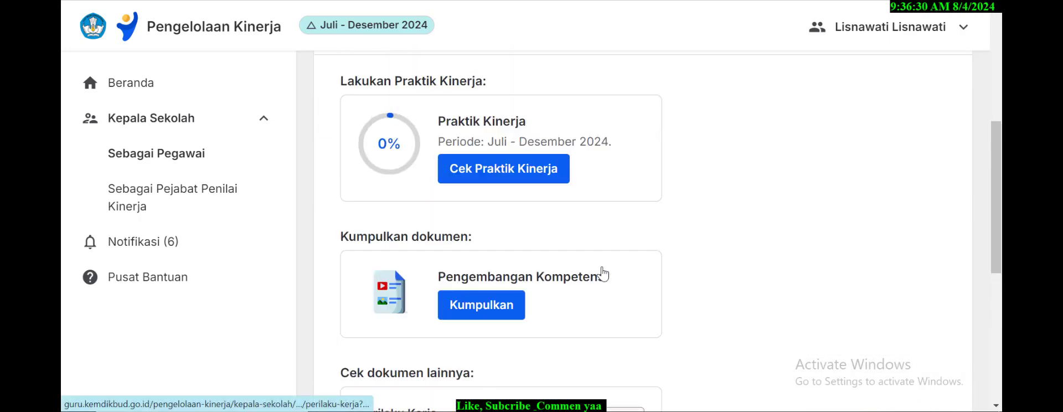
pyautogui.click(503, 178)
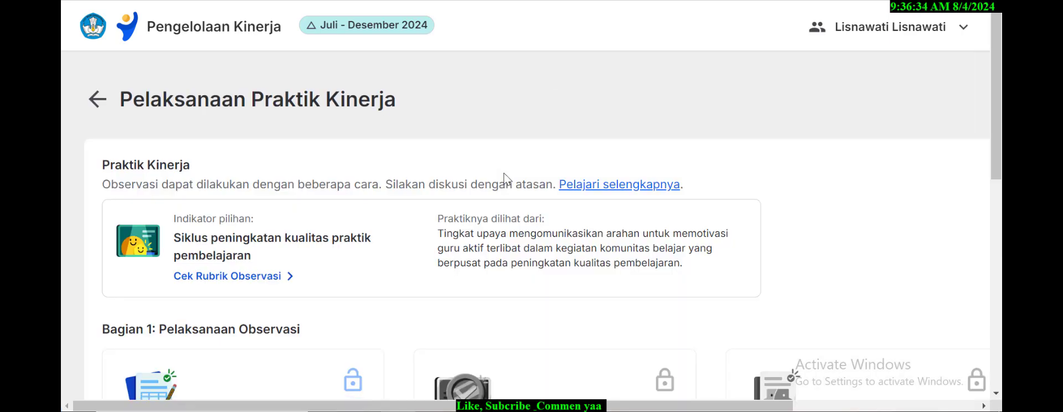
# Step: Examine the Pelaksanaan Praktik Kinerja page, covering the chosen indicator, the Pelaksanaan Observasi stages and the Pelaksanaan Tindak Lanjut stages
pyautogui.scroll(-2, 505, 178)
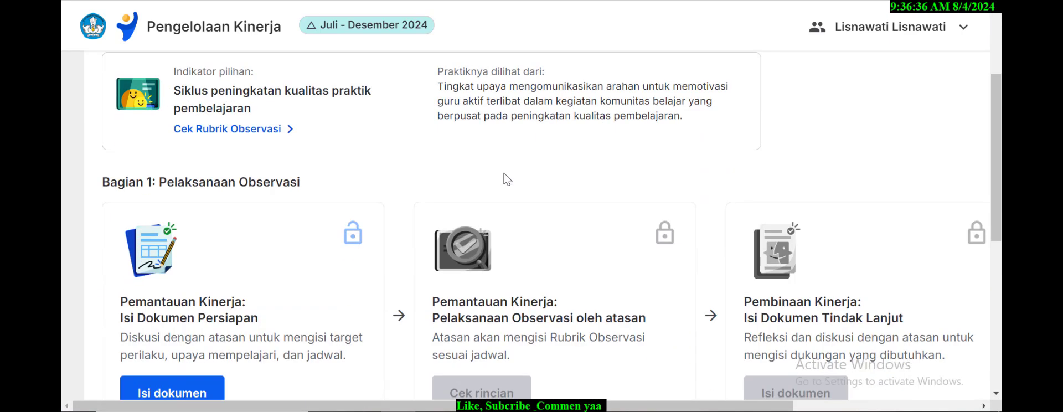
pyautogui.scroll(1, 451, 286)
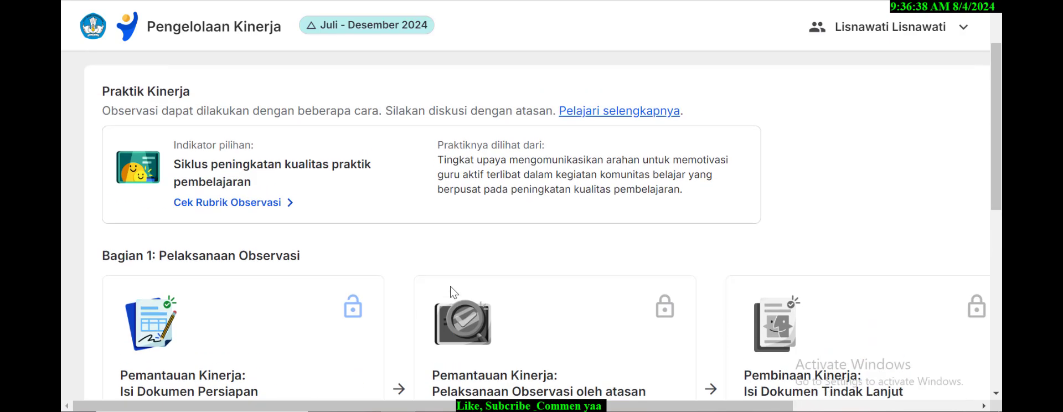
pyautogui.scroll(1, 452, 288)
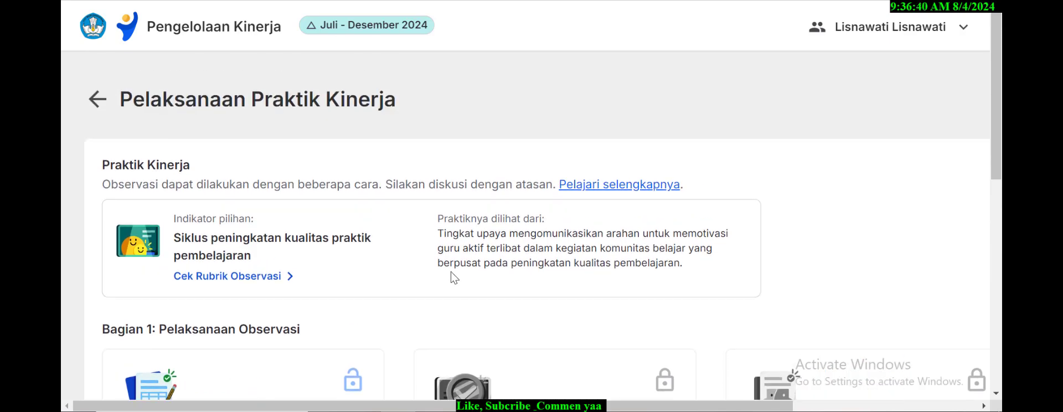
pyautogui.scroll(-3, 451, 276)
pyautogui.scroll(3, 451, 270)
pyautogui.scroll(-3, 452, 270)
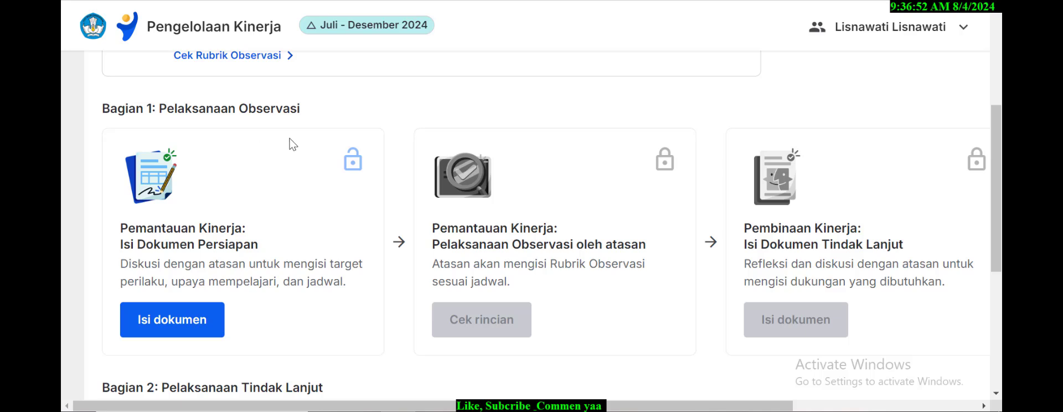
pyautogui.scroll(-1, 302, 234)
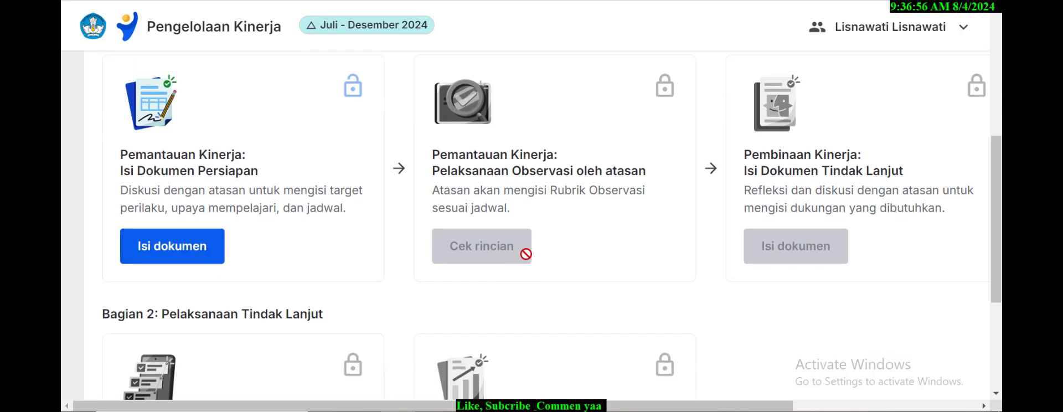
pyautogui.scroll(-3, 720, 277)
pyautogui.scroll(2, 554, 332)
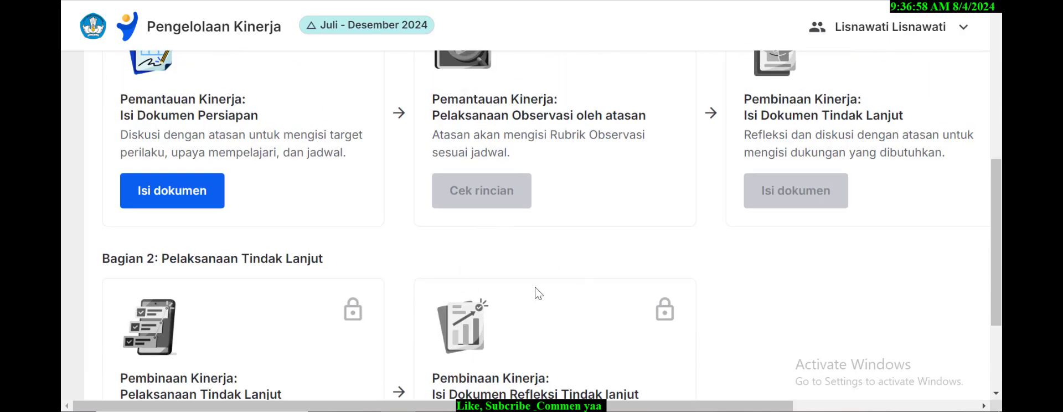
pyautogui.scroll(2, 598, 218)
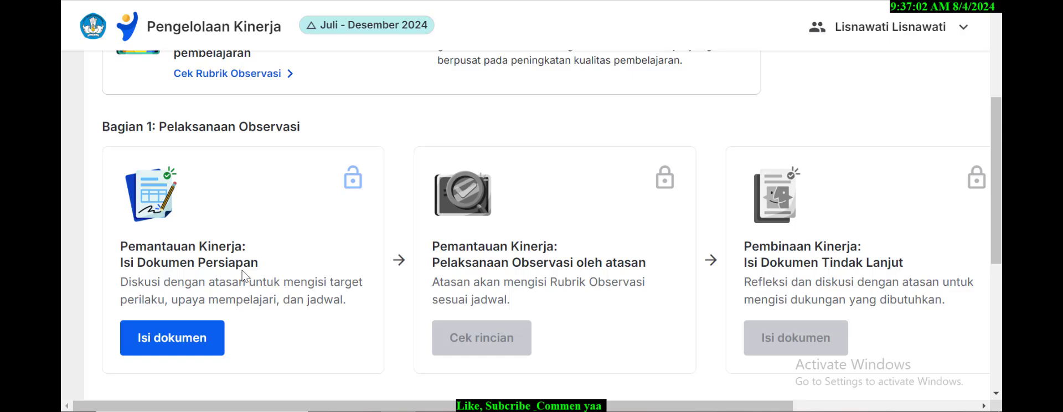
# Step: Open the Dokumen Persiapan for filling in and review the Formulir Diskusi Persiapan and Jadwal Observasi fields
pyautogui.click(209, 344)
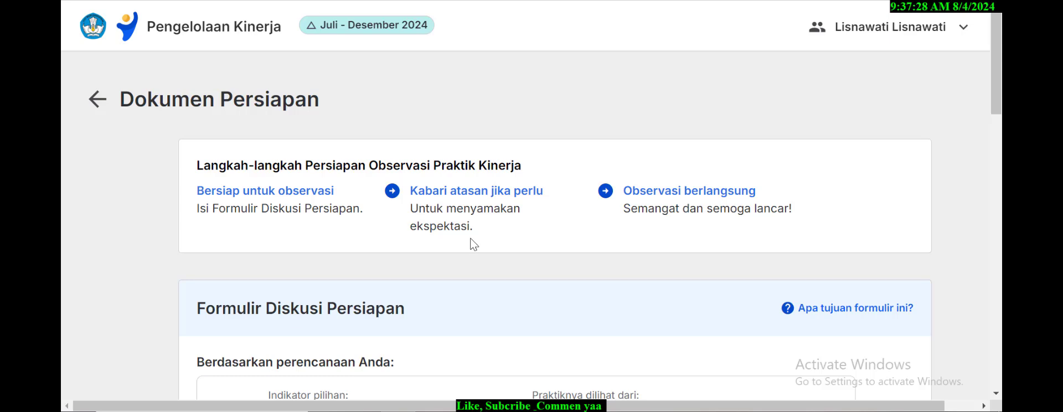
pyautogui.scroll(-6, 473, 244)
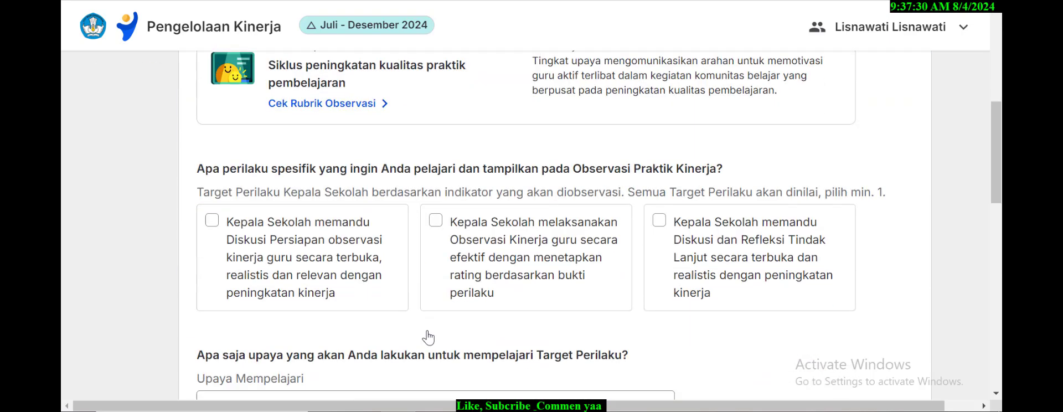
pyautogui.scroll(-5, 428, 337)
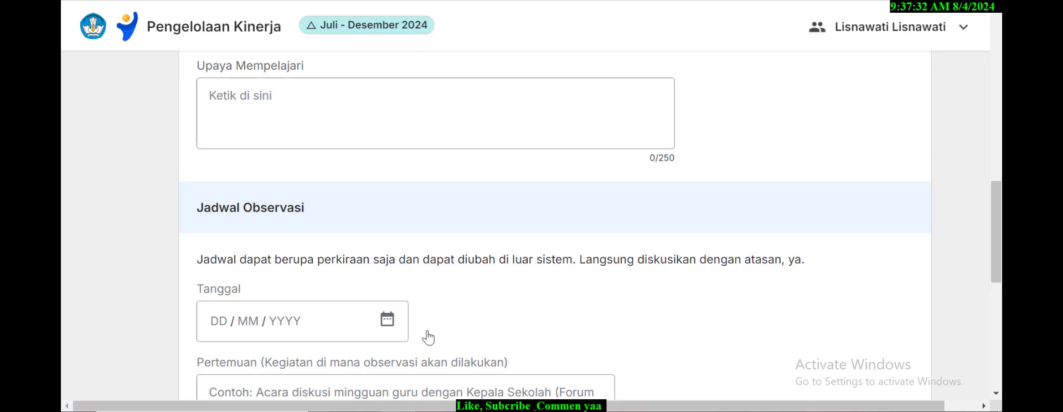
pyautogui.scroll(1, 427, 324)
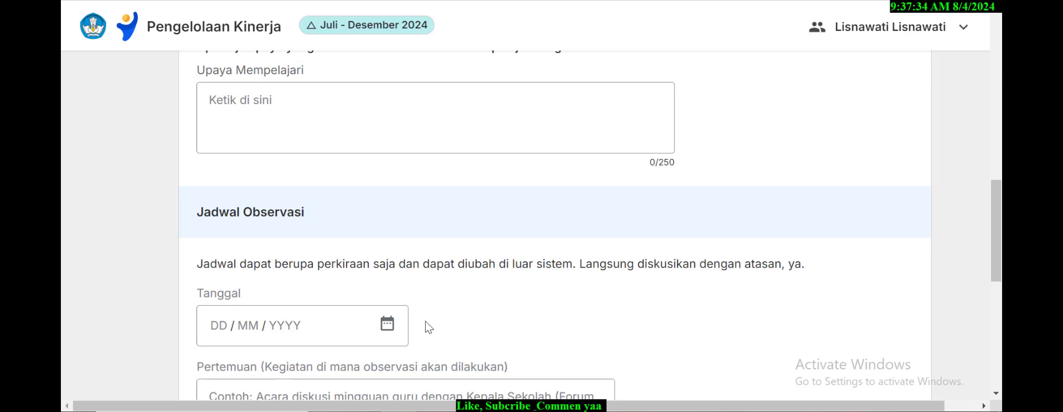
pyautogui.scroll(5, 429, 328)
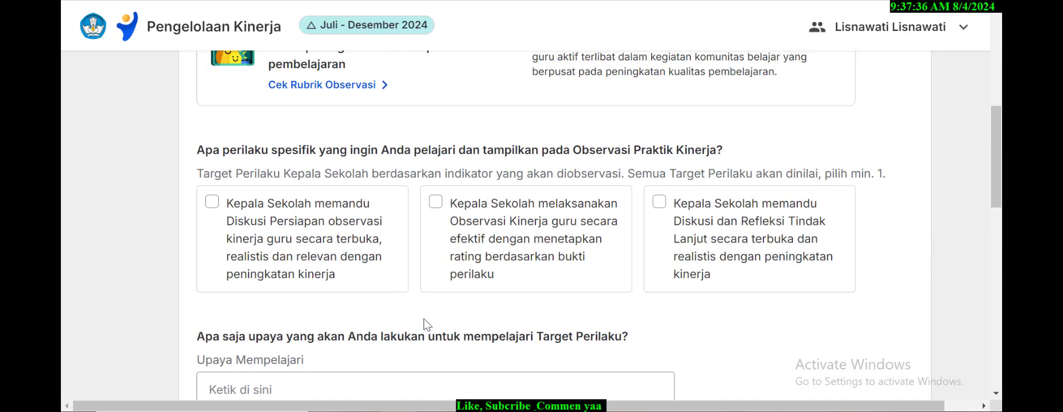
pyautogui.scroll(5, 427, 324)
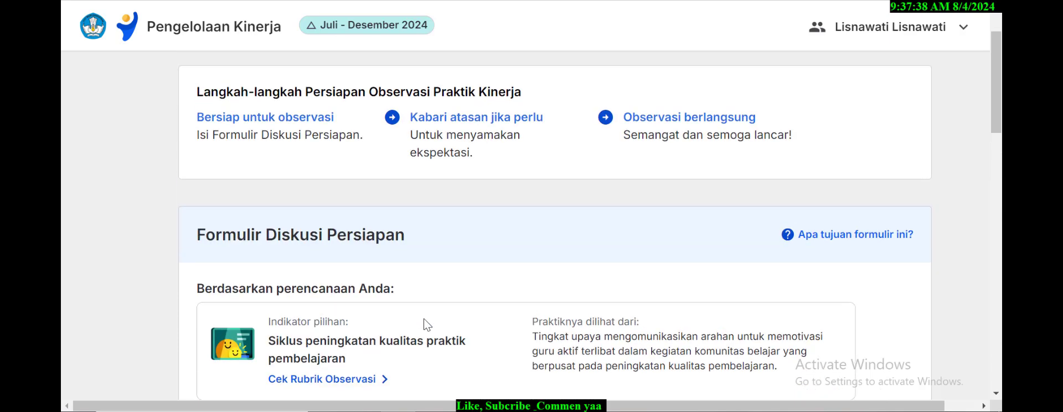
pyautogui.scroll(-4, 426, 324)
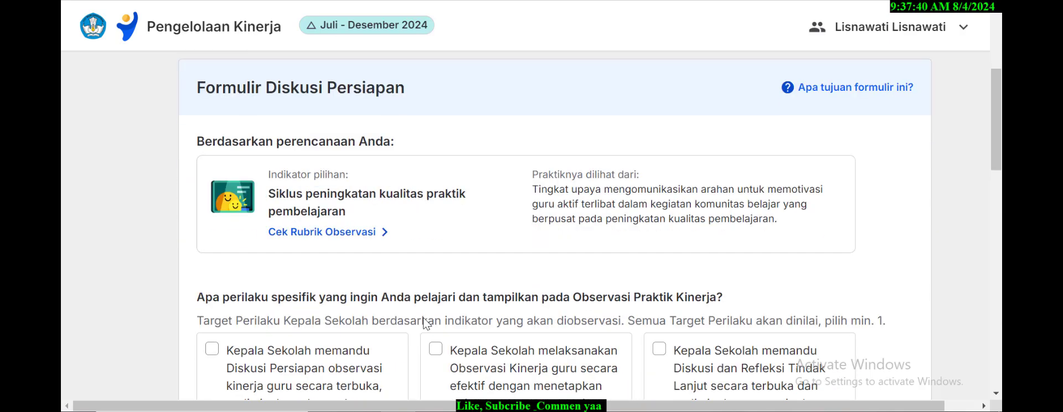
pyautogui.scroll(2, 426, 324)
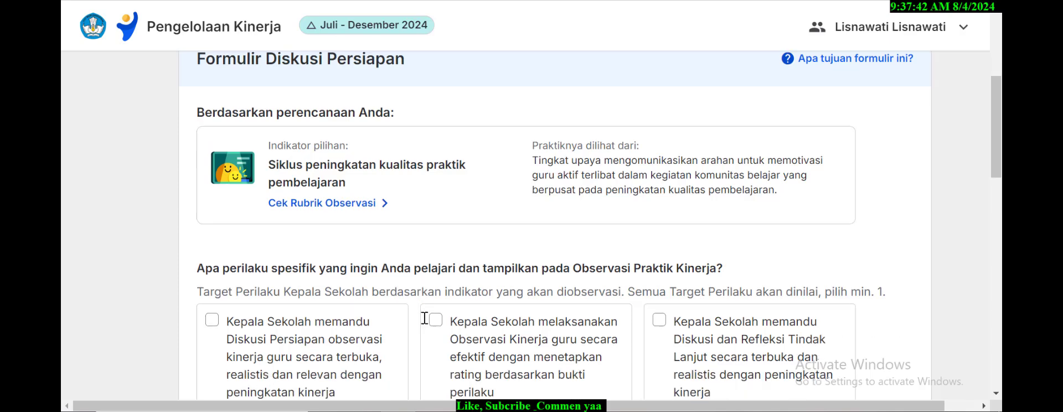
pyautogui.scroll(-4, 425, 318)
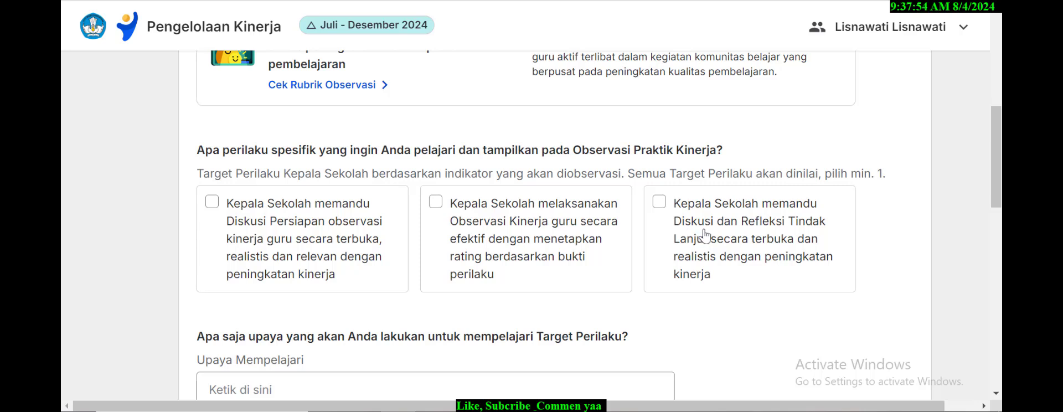
# Step: Select all three Target Perilaku: guiding Diskusi Persiapan, carrying out Observasi Kinerja guru, and guiding Diskusi dan Refleksi Tindak Lanjut
pyautogui.click(211, 203)
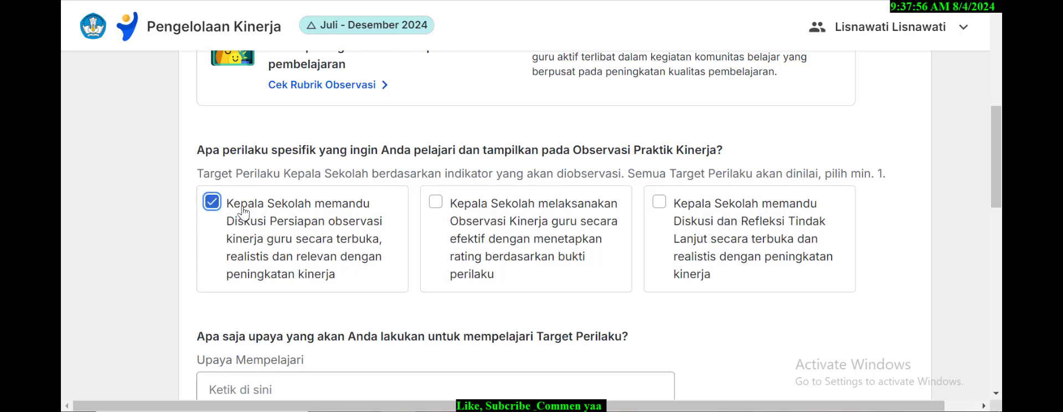
pyautogui.click(436, 203)
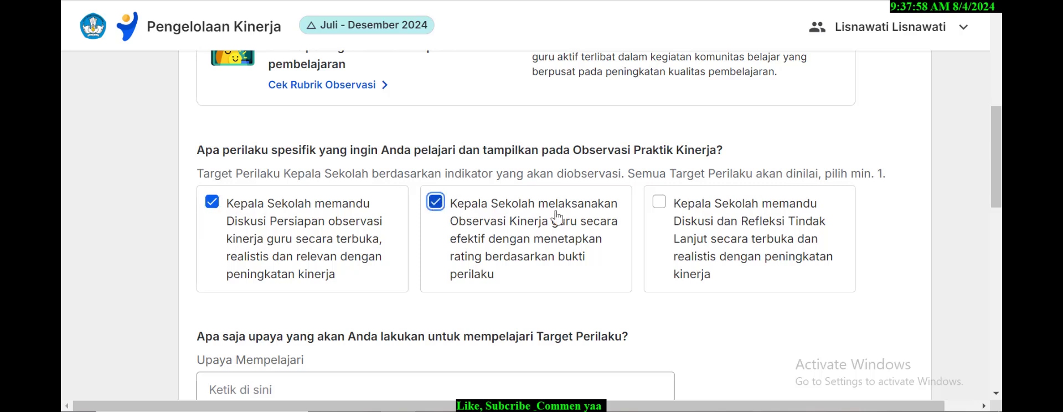
pyautogui.click(658, 202)
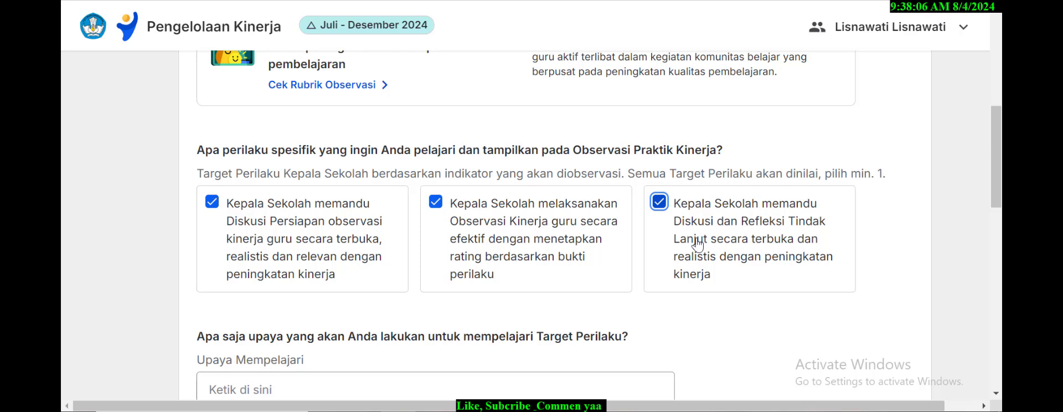
pyautogui.scroll(1, 697, 244)
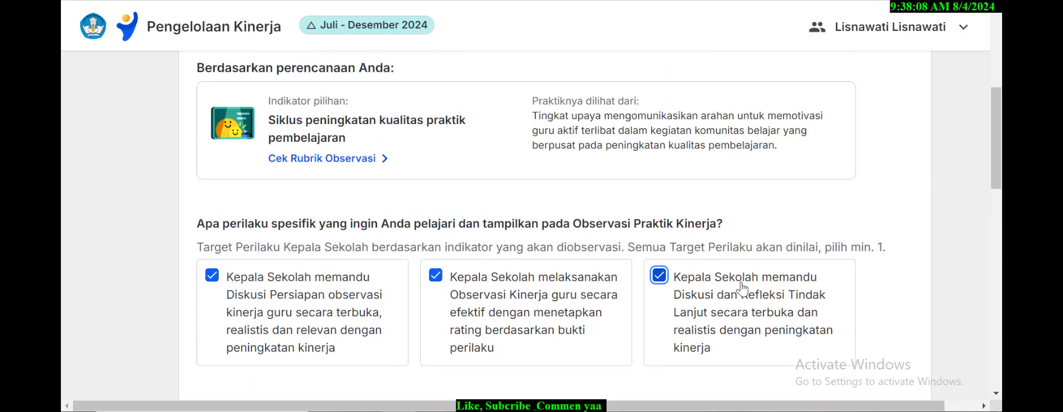
pyautogui.scroll(-1, 743, 287)
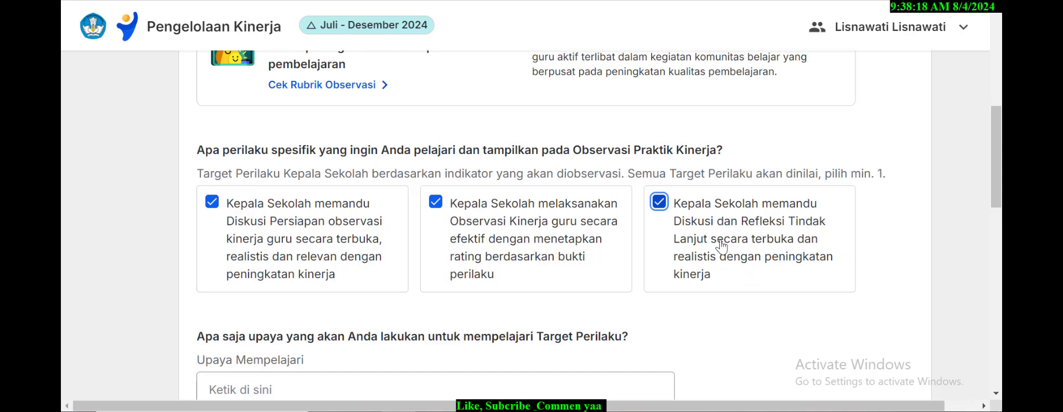
# Step: Fill in Upaya Mempelajari with "Melalui umpan balik dari guru, tenaga kependidikan, peserta didik dan orangtua peserta didik"
pyautogui.scroll(-2, 789, 271)
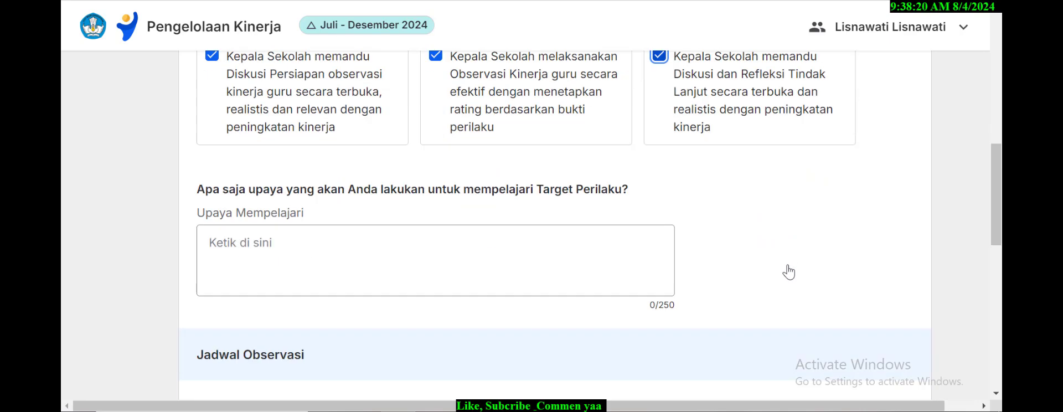
pyautogui.click(385, 255)
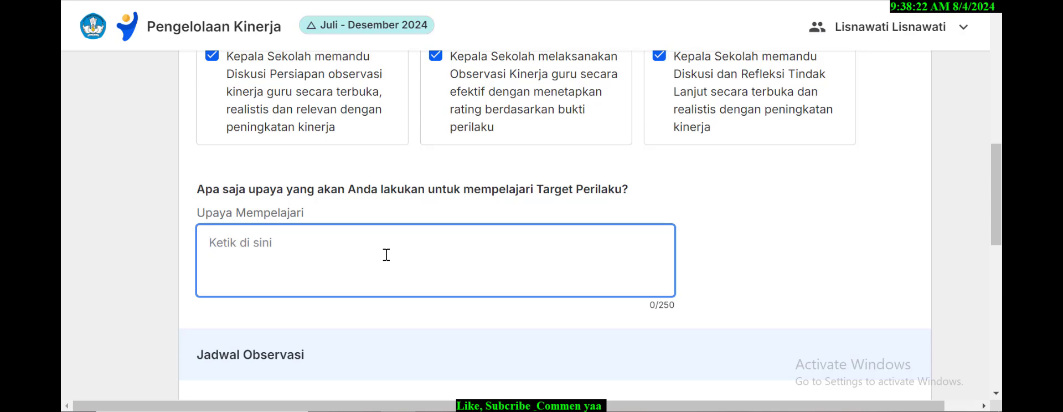
pyautogui.scroll(2, 387, 255)
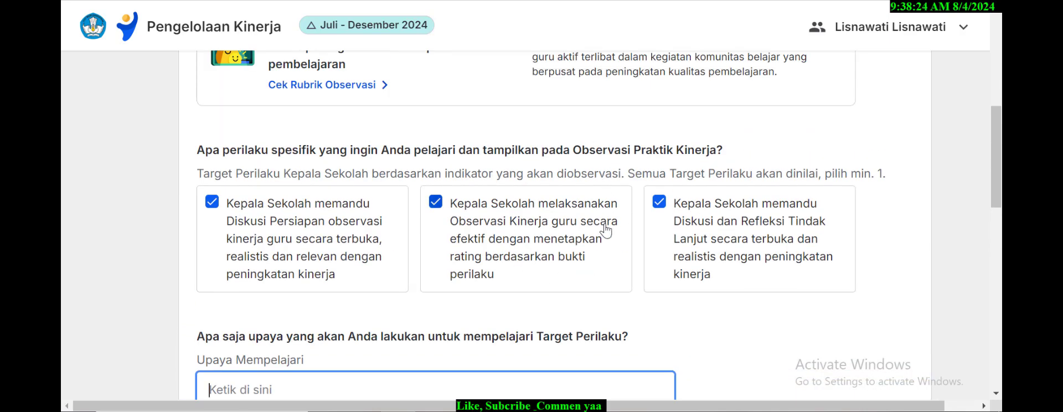
pyautogui.scroll(-2, 606, 230)
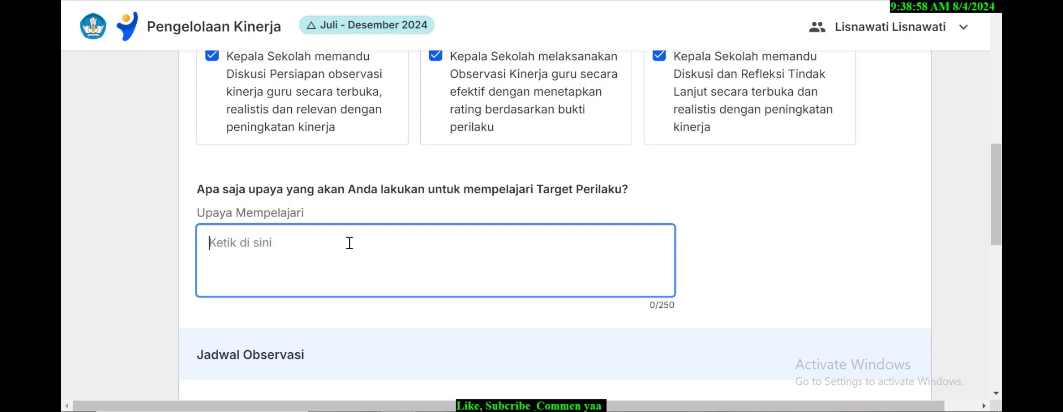
pyautogui.write('Melalu')
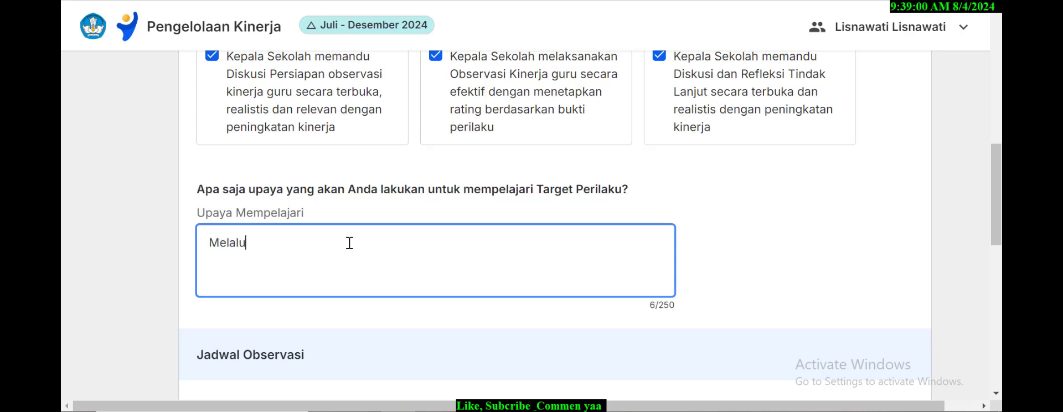
pyautogui.write('i umpan ')
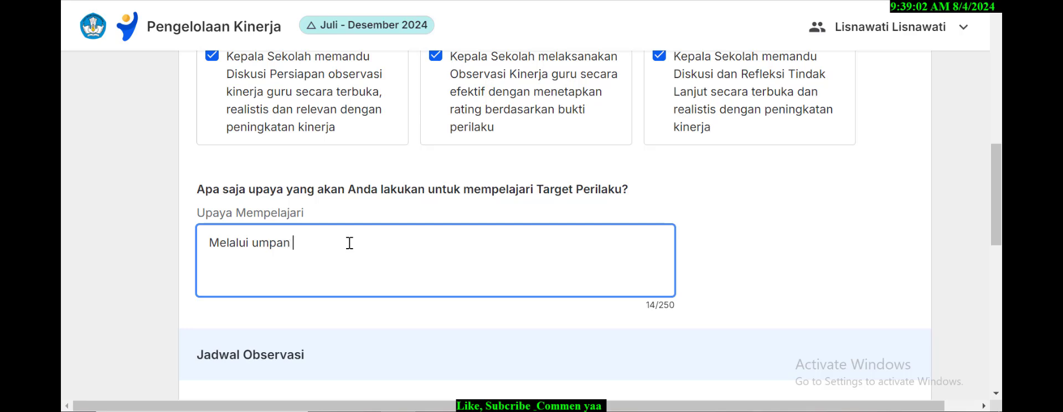
pyautogui.write('balik dar')
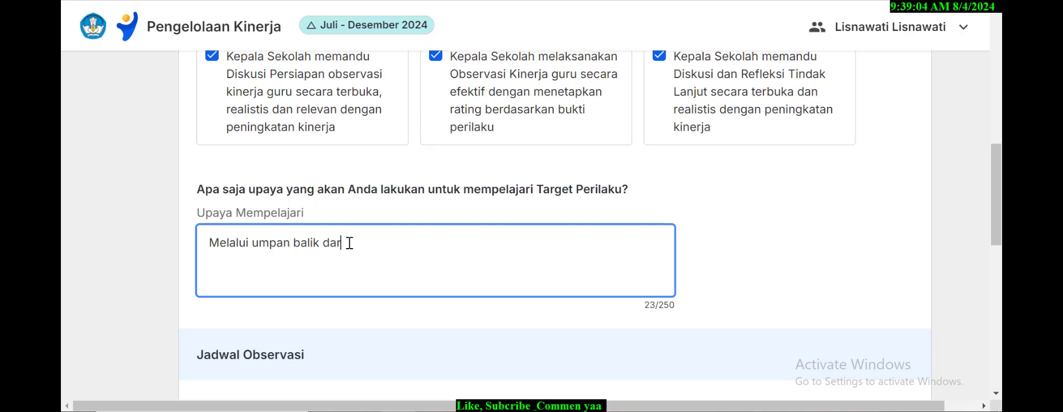
pyautogui.write('i guru, tenaga kependi')
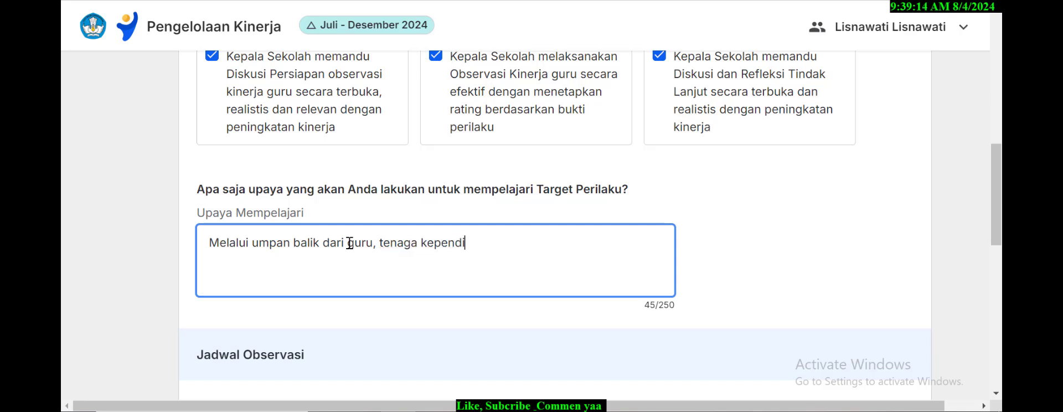
pyautogui.write('dikan, m')
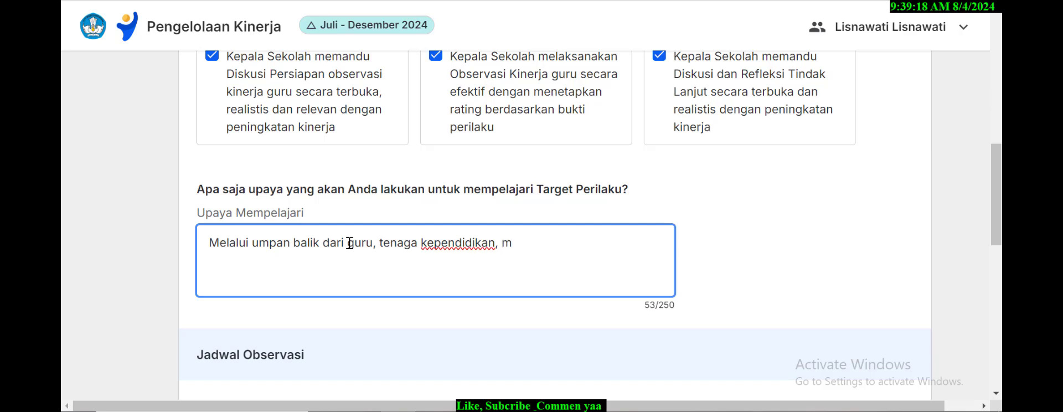
pyautogui.press('BackSpace')
pyautogui.write('peserta di')
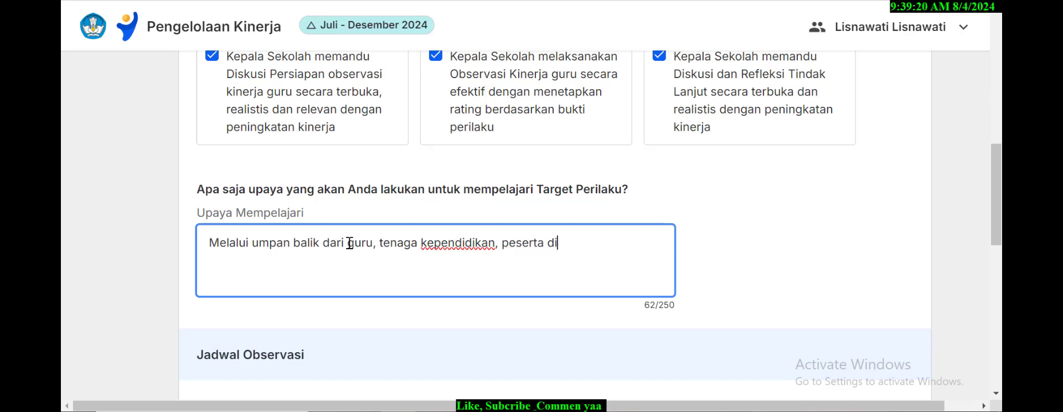
pyautogui.write('dik dan ')
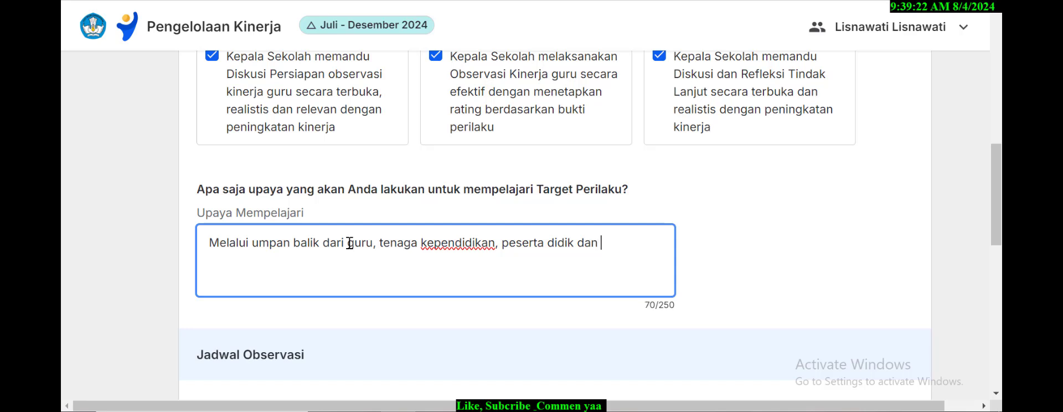
pyautogui.write('orangtua ')
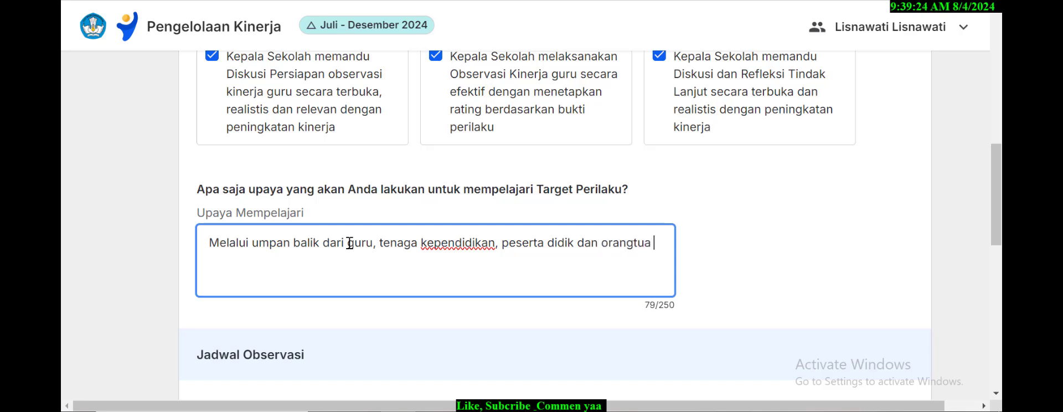
pyautogui.write('peserta didik')
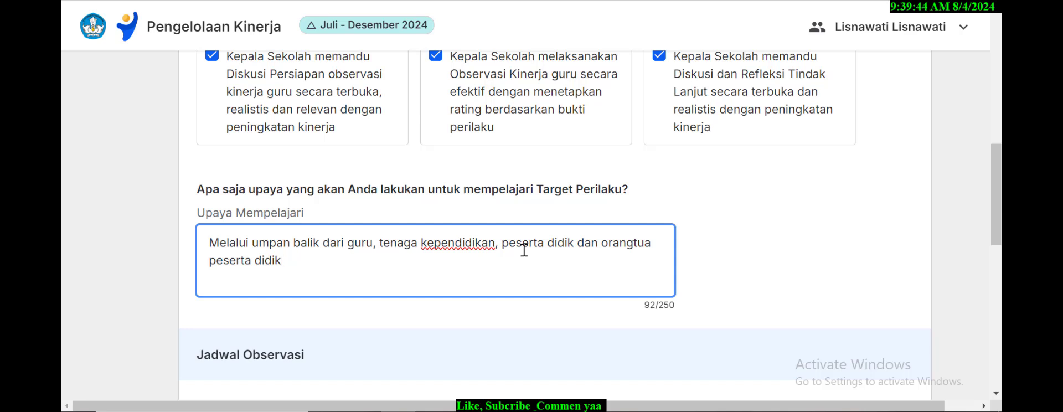
# Step: Shorten the Upaya Mempelajari text to "Melalui umpan balik dari guru dan orangtua peserta didik"
pyautogui.click(575, 245)
pyautogui.press('BackSpace')
pyautogui.press('BackSpace')
pyautogui.press('BackSpace')
pyautogui.press('BackSpace')
pyautogui.press('BackSpace')
pyautogui.press('BackSpace')
pyautogui.press('BackSpace')
pyautogui.press('BackSpace')
pyautogui.press('BackSpace')
pyautogui.press('BackSpace')
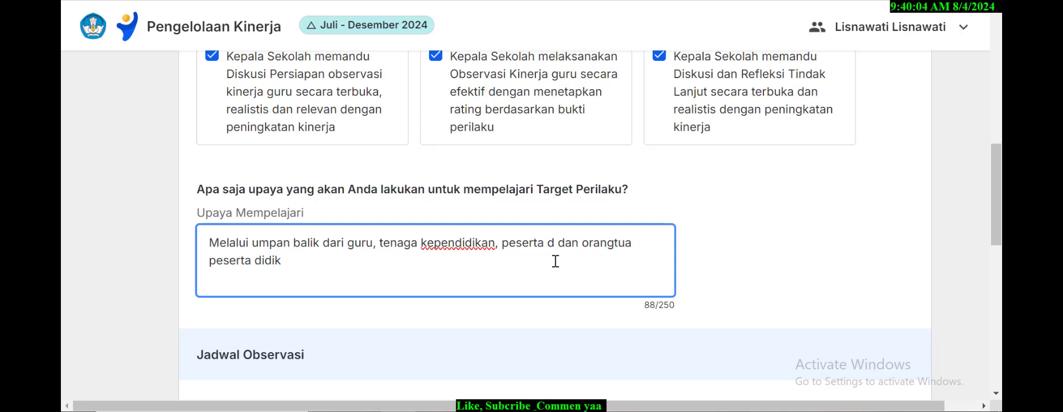
pyautogui.press('BackSpace')
pyautogui.press('BackSpace')
pyautogui.press('BackSpace')
pyautogui.press('BackSpace')
pyautogui.press('BackSpace')
pyautogui.press('BackSpace')
pyautogui.press('BackSpace')
pyautogui.press('BackSpace')
pyautogui.press('BackSpace')
pyautogui.press('BackSpace')
pyautogui.press('BackSpace')
pyautogui.press('BackSpace')
pyautogui.press('BackSpace')
pyautogui.press('BackSpace')
pyautogui.press('BackSpace')
pyautogui.press('BackSpace')
pyautogui.press('BackSpace')
pyautogui.press('BackSpace')
pyautogui.press('BackSpace')
pyautogui.press('BackSpace')
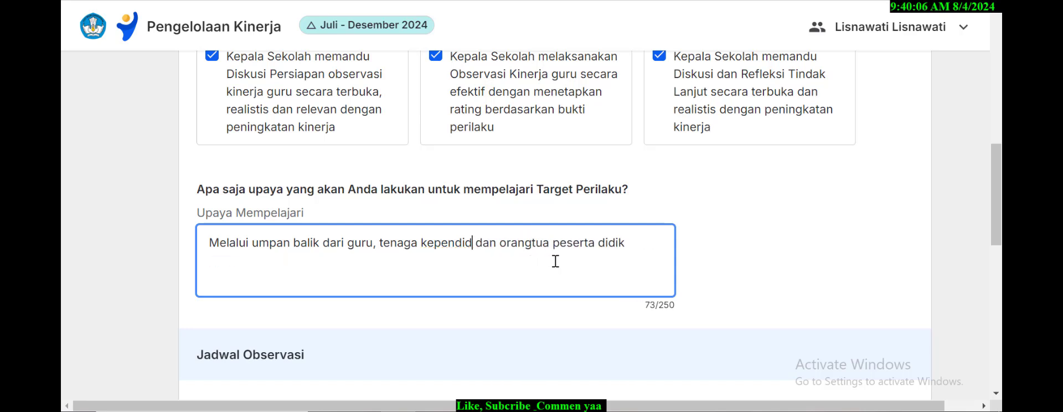
pyautogui.press('BackSpace')
pyautogui.press('BackSpace')
pyautogui.press('BackSpace')
pyautogui.press('BackSpace')
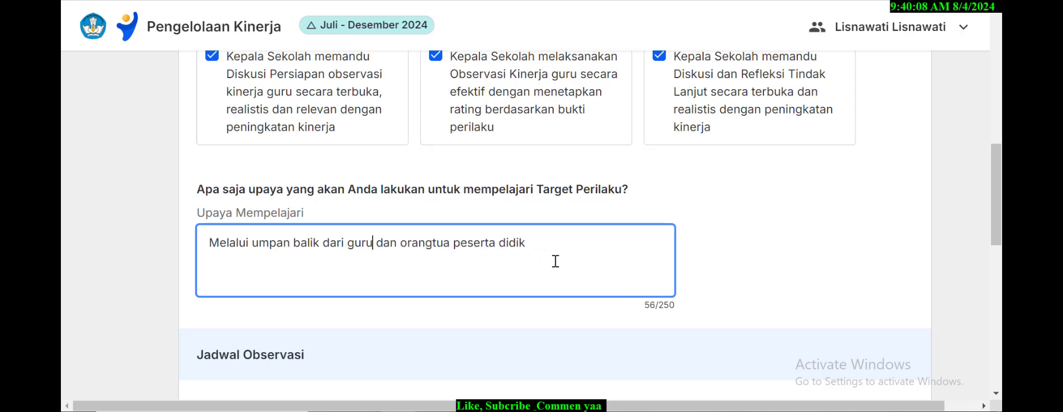
# Step: Set the Tanggal of the Jadwal Observasi to 8 Agustus 2024
pyautogui.scroll(-3, 554, 260)
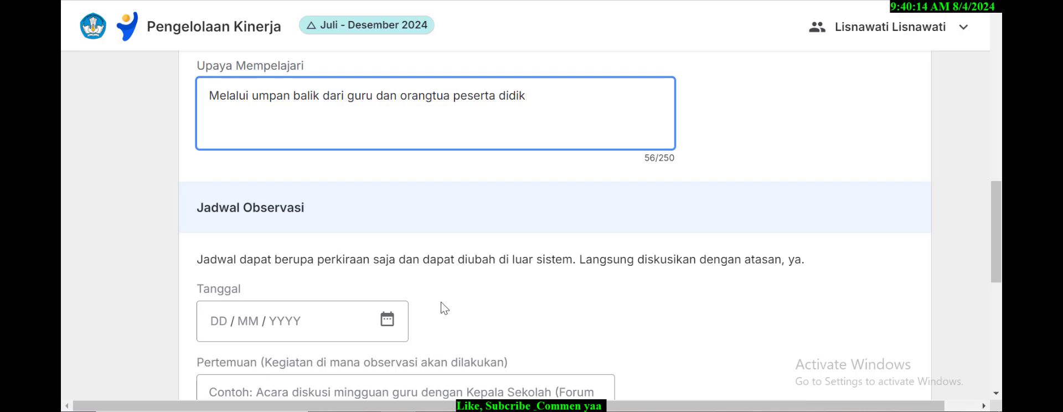
pyautogui.scroll(-1, 441, 307)
pyautogui.click(387, 247)
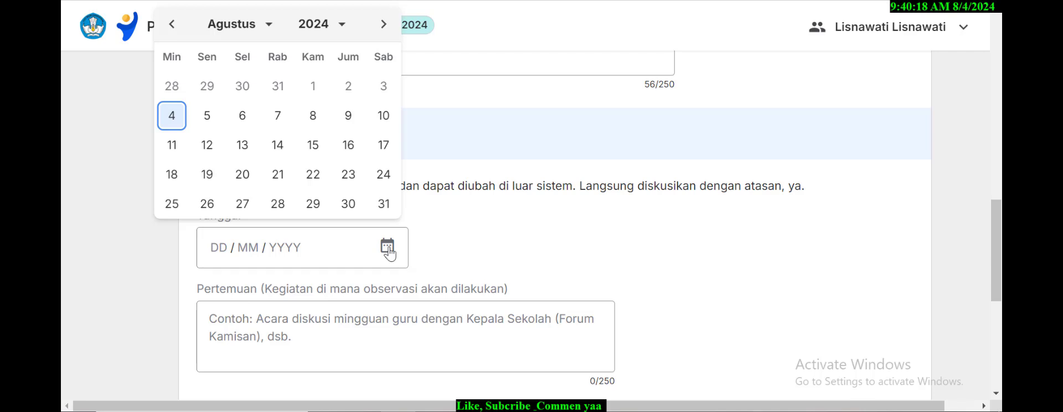
pyautogui.click(314, 116)
pyautogui.click(492, 253)
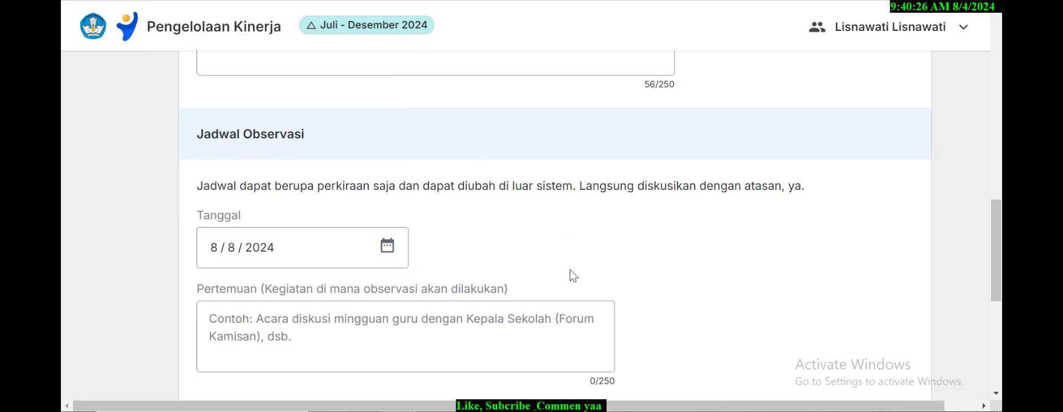
pyautogui.click(387, 246)
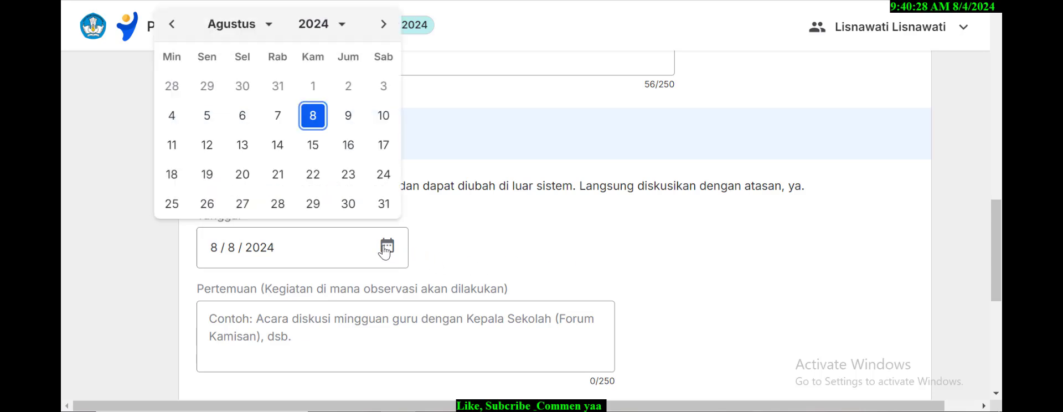
pyautogui.click(269, 28)
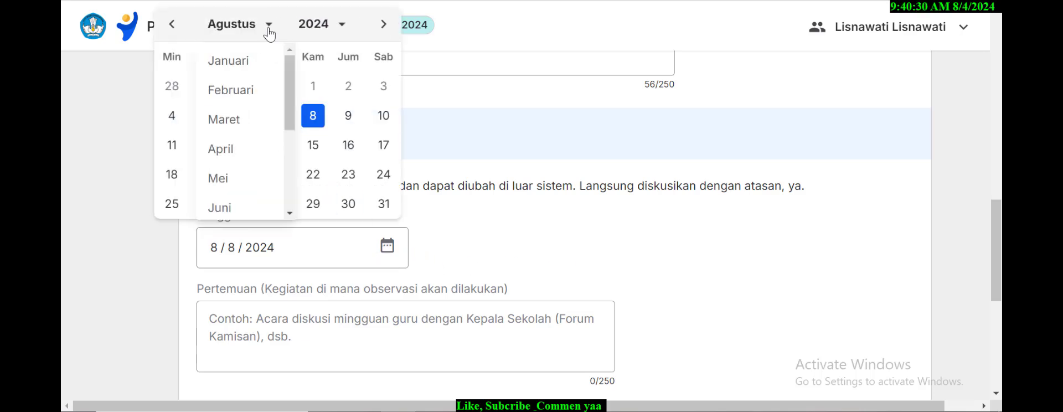
pyautogui.scroll(-3, 238, 150)
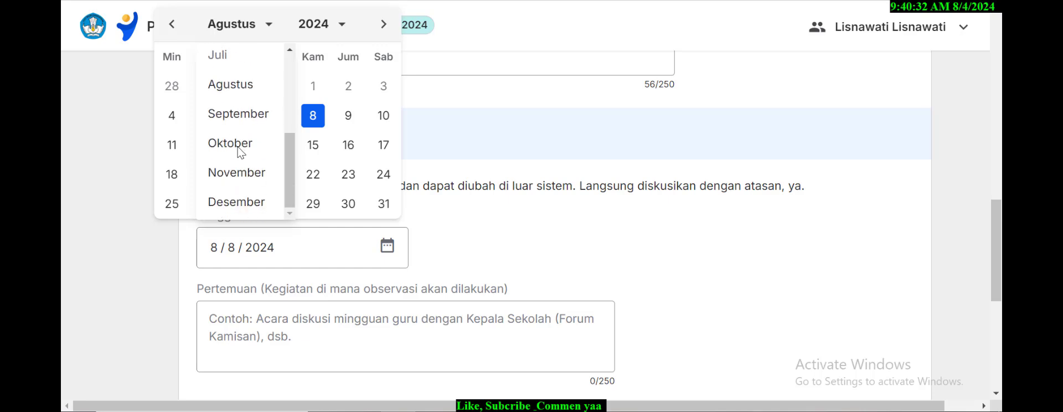
pyautogui.scroll(-1, 274, 158)
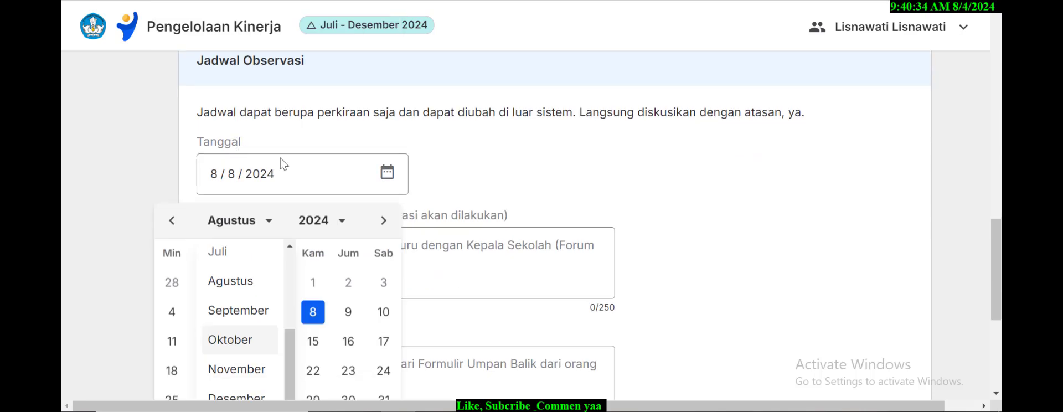
pyautogui.click(708, 209)
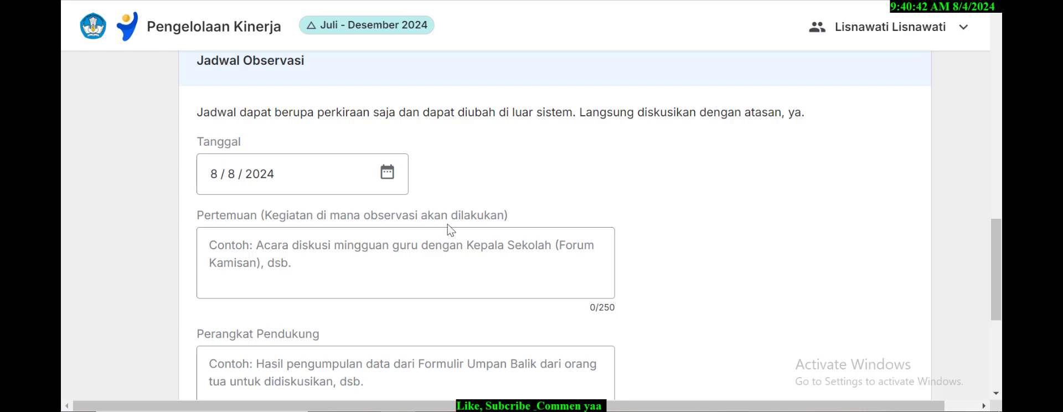
# Step: Fill in the Pertemuan field of the Jadwal Observasi with "kegiatan supervisi oleh Pengawas Sekolah"
pyautogui.click(312, 268)
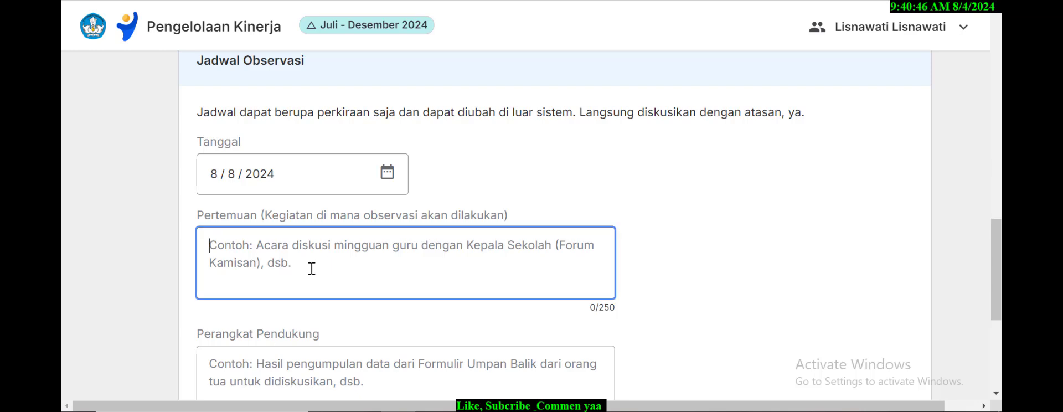
pyautogui.write('kegiata')
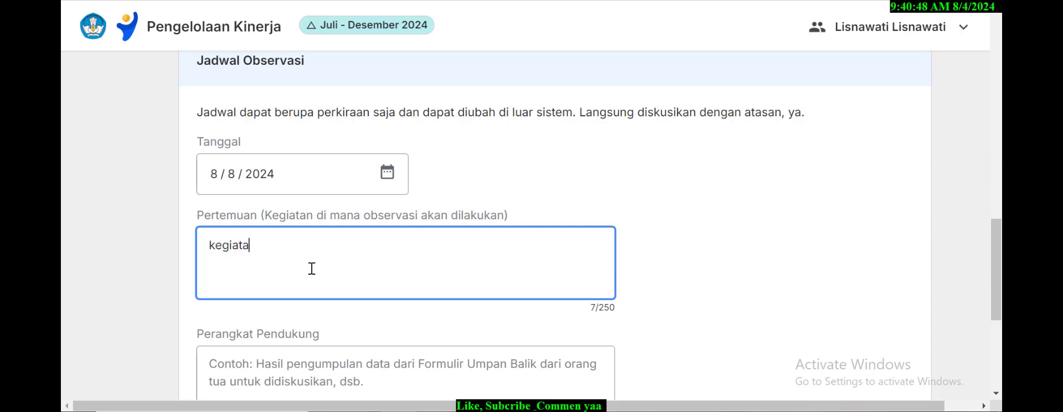
pyautogui.write('n superv')
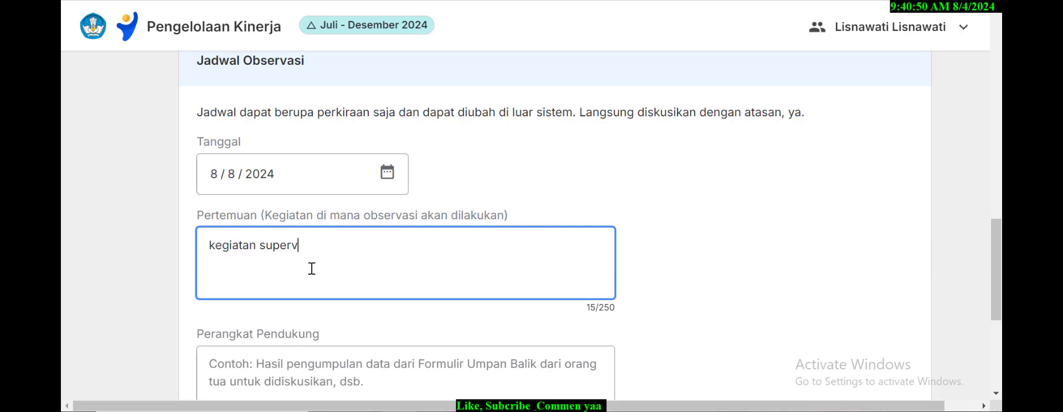
pyautogui.write('isi oleh Pen')
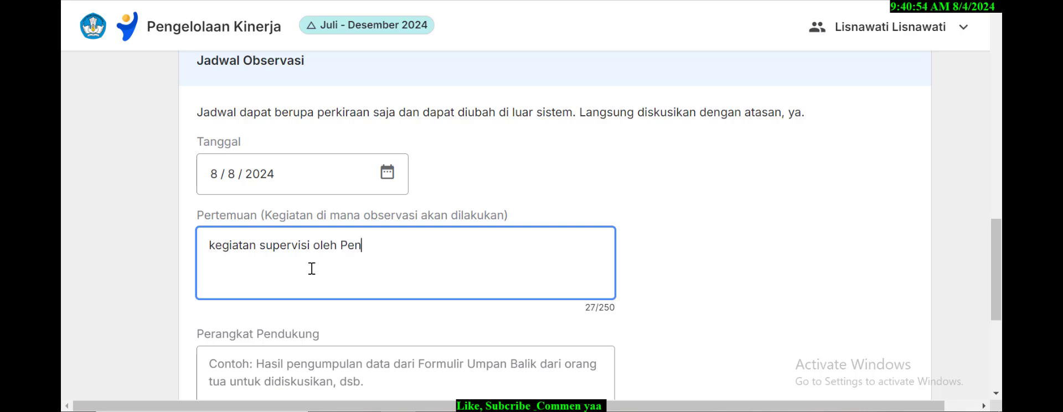
pyautogui.write('gawas Sekolah')
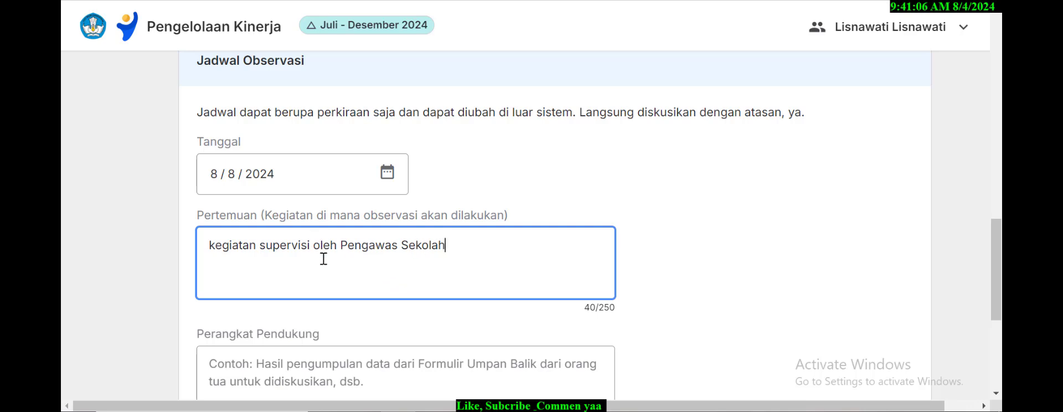
# Step: Fill in the Perangkat Pendukung field of the Jadwal Observasi with "Formulir umpan balik dari guru dan orang tua"
pyautogui.scroll(-3, 323, 259)
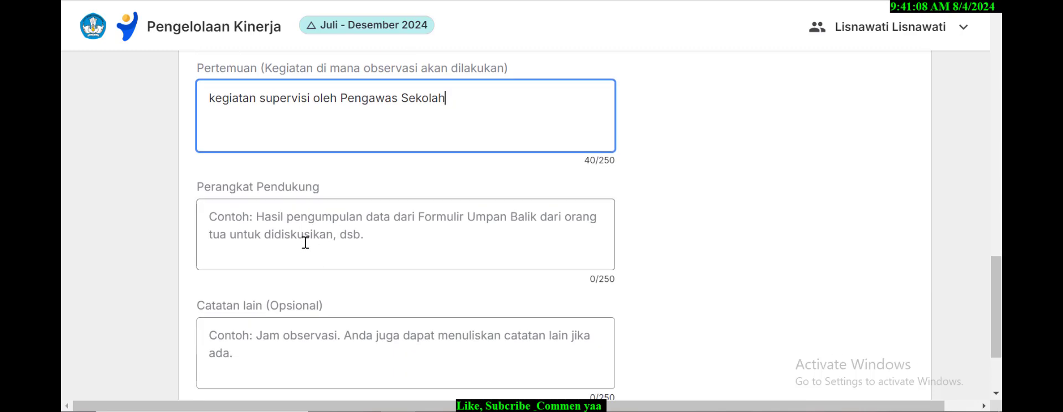
pyautogui.click(309, 219)
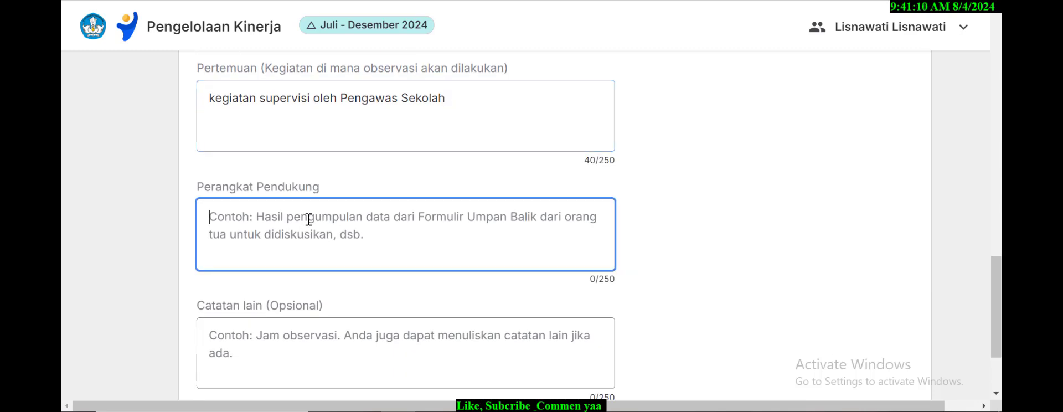
pyautogui.scroll(5, 324, 236)
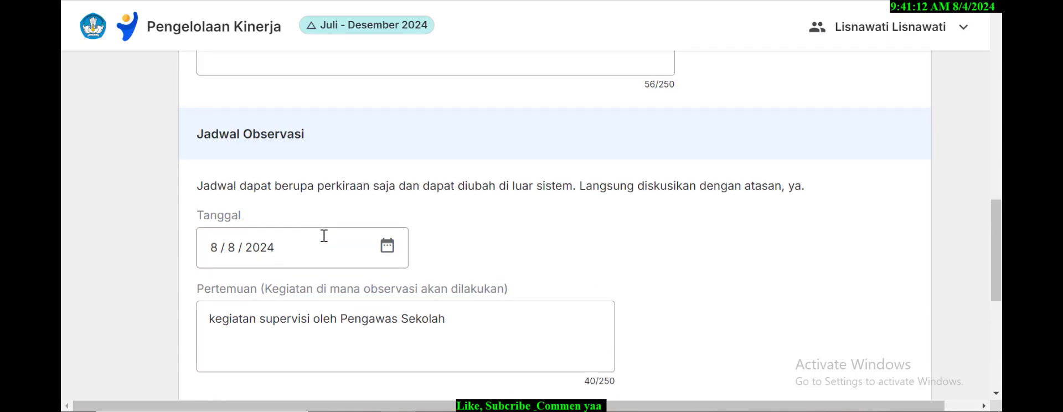
pyautogui.scroll(2, 471, 239)
pyautogui.scroll(2, 469, 240)
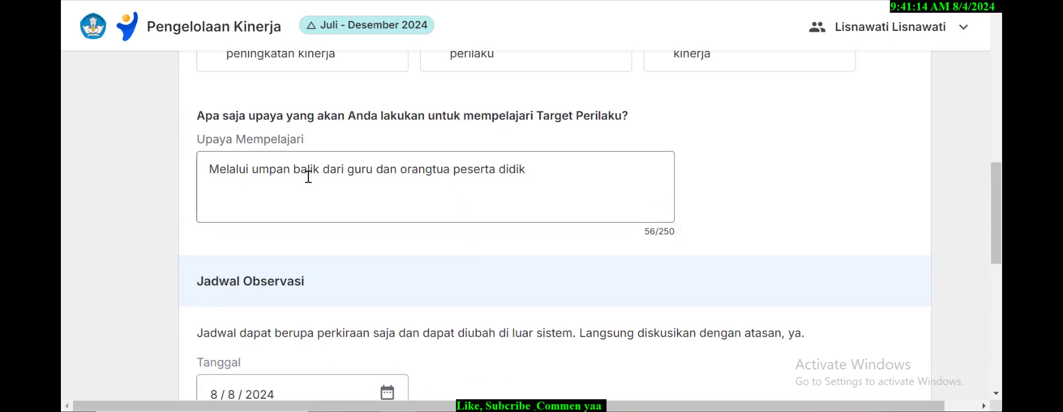
pyautogui.scroll(-3, 524, 237)
pyautogui.scroll(-5, 525, 240)
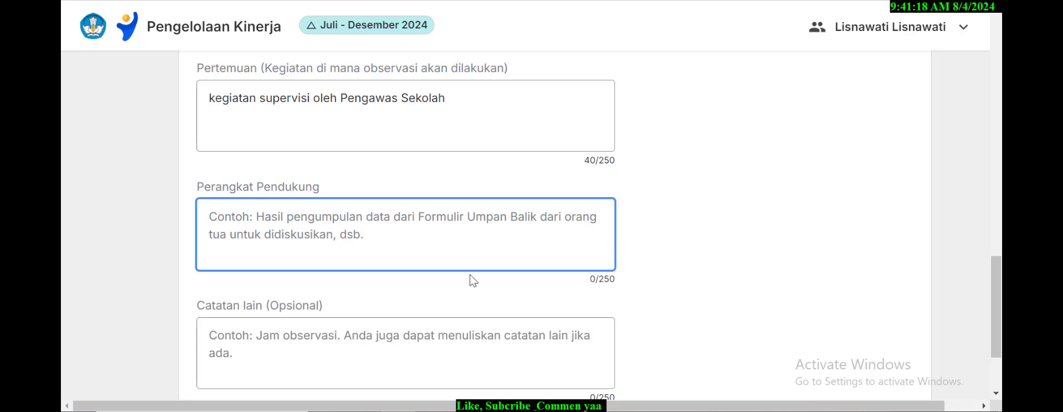
pyautogui.write('Formulir')
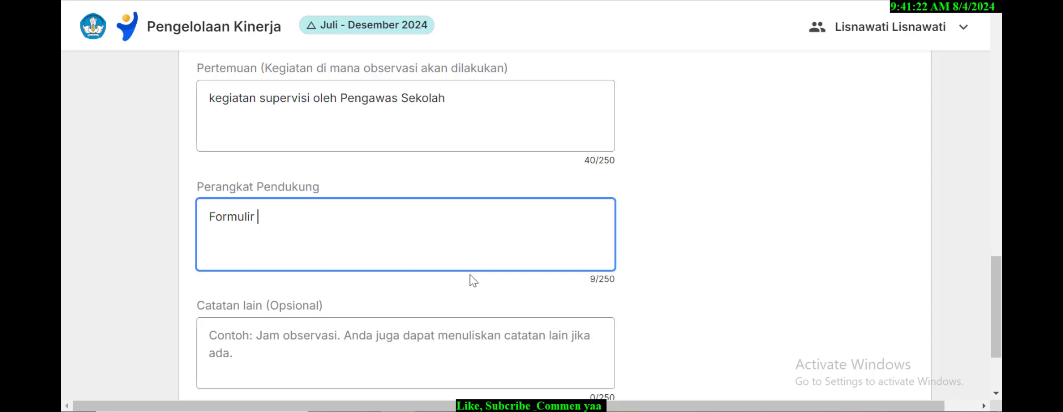
pyautogui.write(' umpan ba')
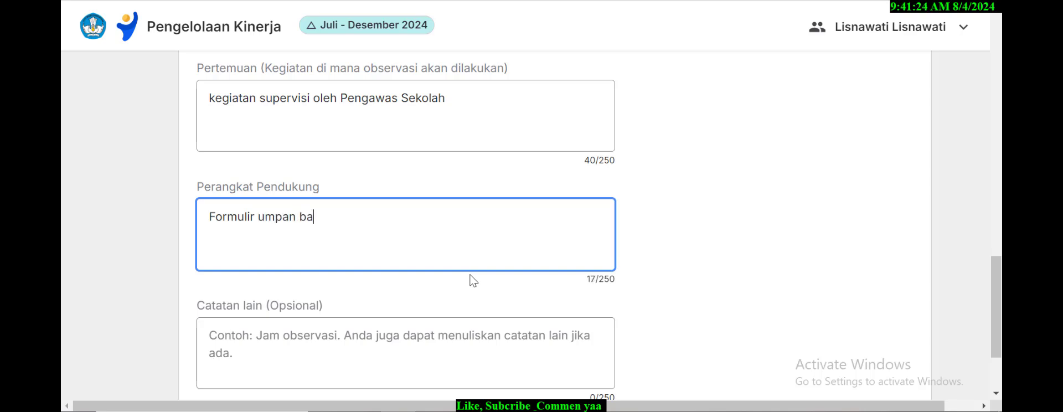
pyautogui.write('lik dari guru')
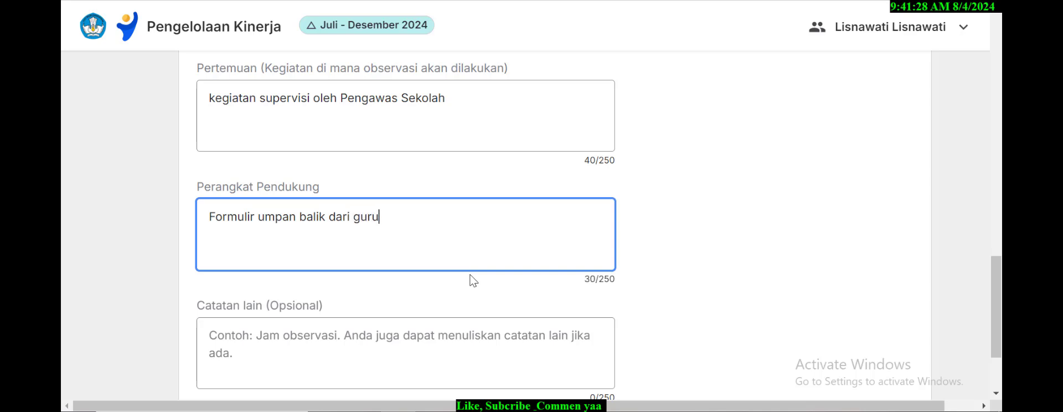
pyautogui.write(' dan orangtua')
# Step: Fill in the optional Catatan lain field with "Jam 09.00 WIB sampai selesai"
pyautogui.click(319, 342)
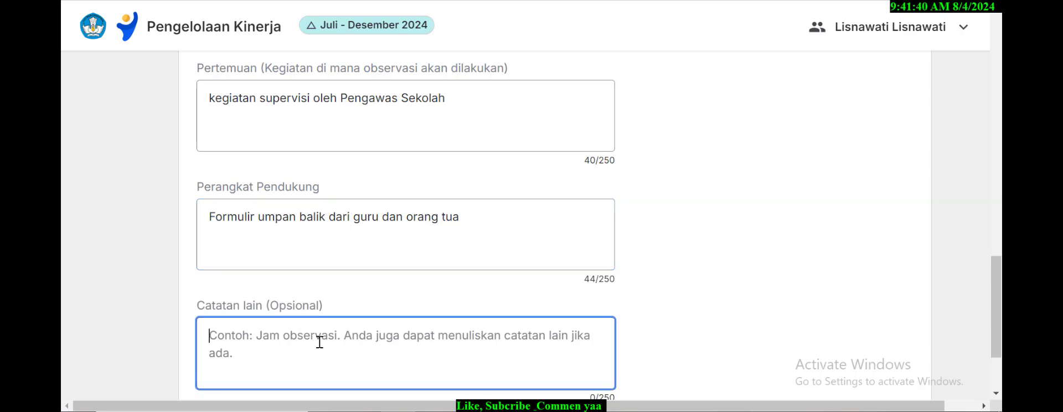
pyautogui.write('j')
pyautogui.press('BackSpace')
pyautogui.press('BackSpace')
pyautogui.press('BackSpace')
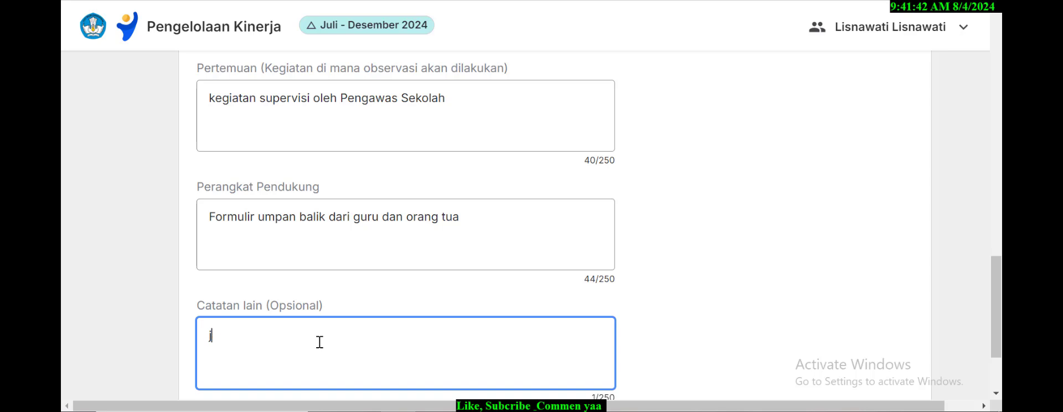
pyautogui.write('Jam 09.00')
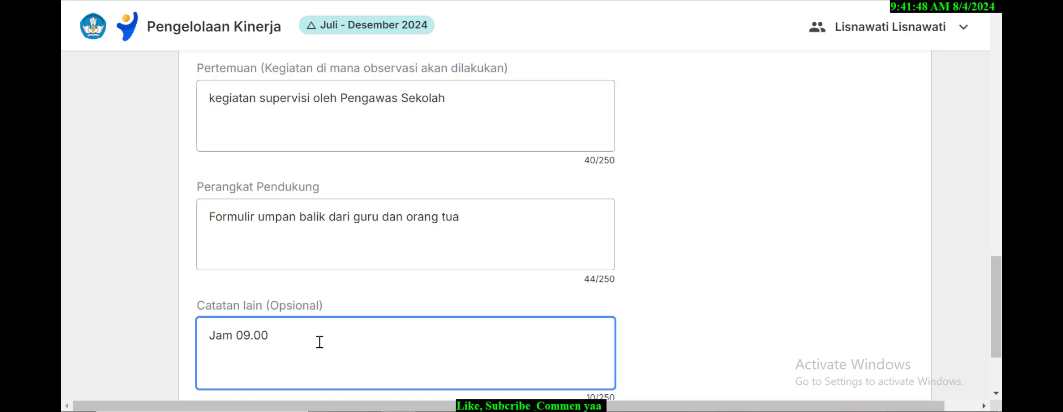
pyautogui.write(' WIB samap')
pyautogui.press('BackSpace')
pyautogui.write('pai sel')
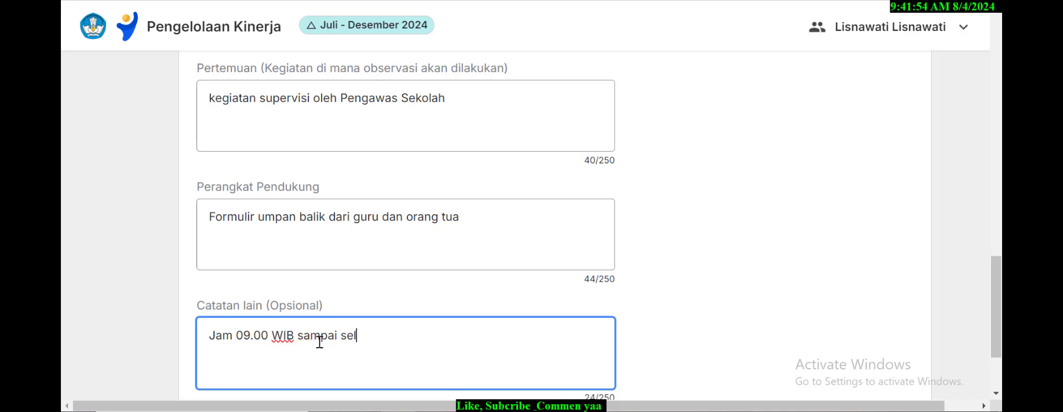
pyautogui.write('esai')
# Step: Check the completed Dokumen Persiapan and submit it, keeping the acknowledgement that its contents can be changed until it is graded
pyautogui.scroll(-2, 354, 349)
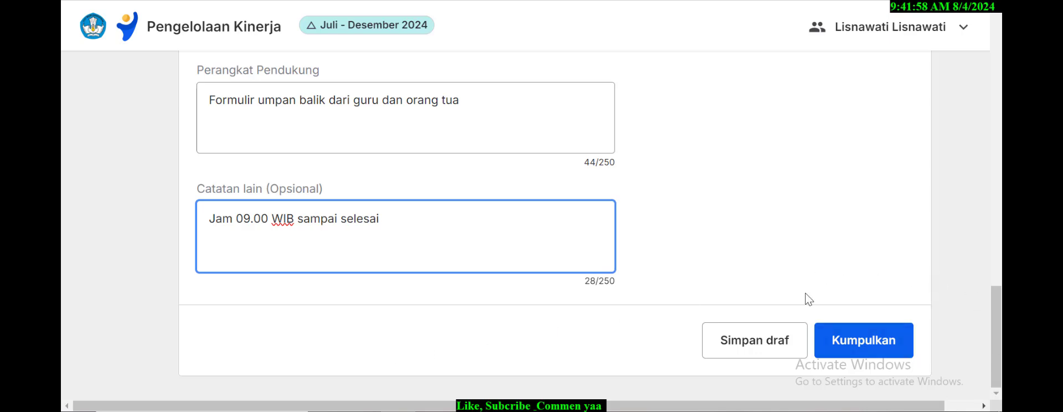
pyautogui.scroll(1, 342, 258)
pyautogui.scroll(15, 342, 258)
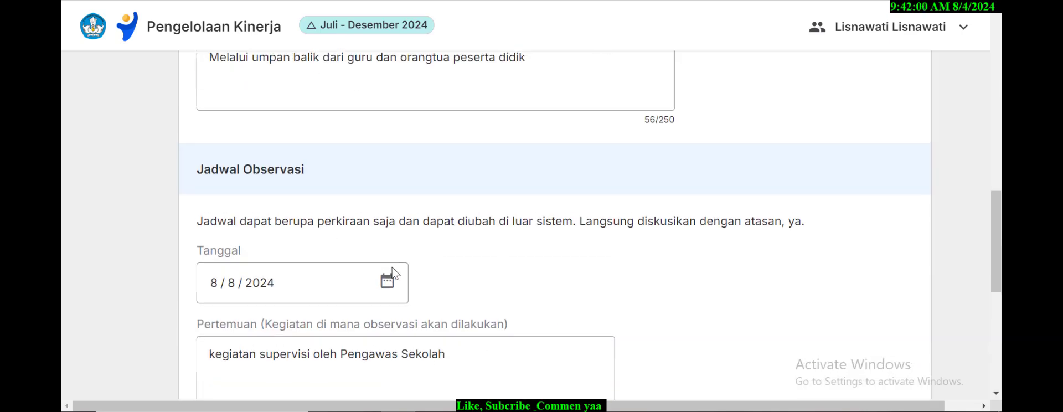
pyautogui.scroll(-5, 404, 274)
pyautogui.scroll(-9, 403, 274)
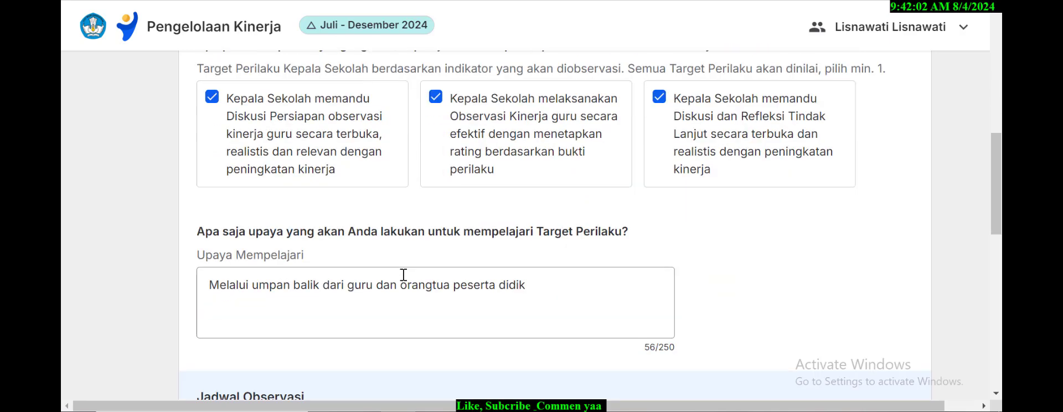
pyautogui.scroll(4, 403, 274)
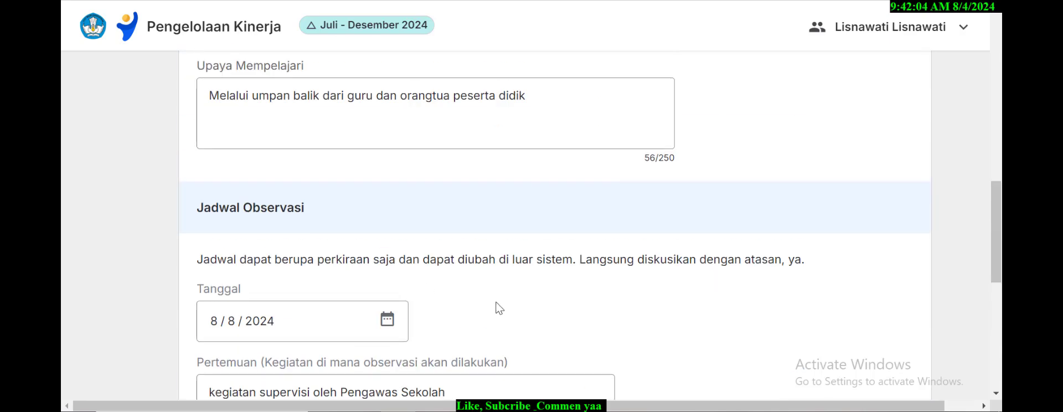
pyautogui.scroll(-6, 494, 308)
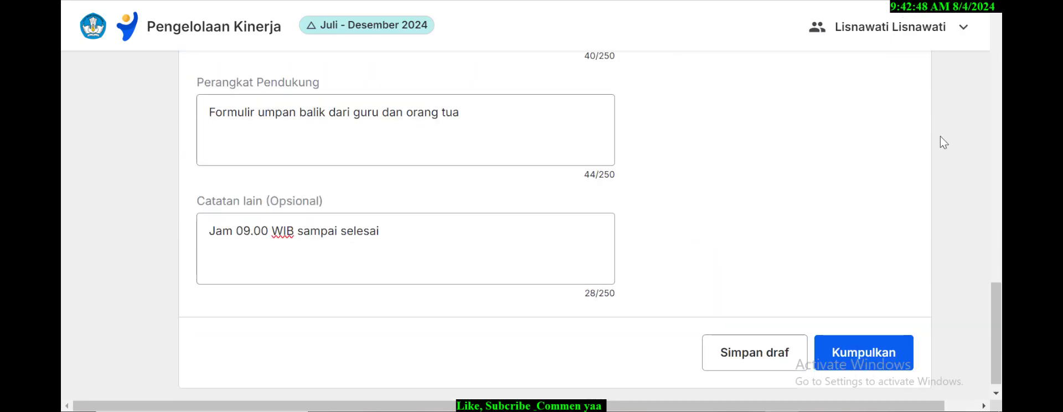
pyautogui.click(857, 354)
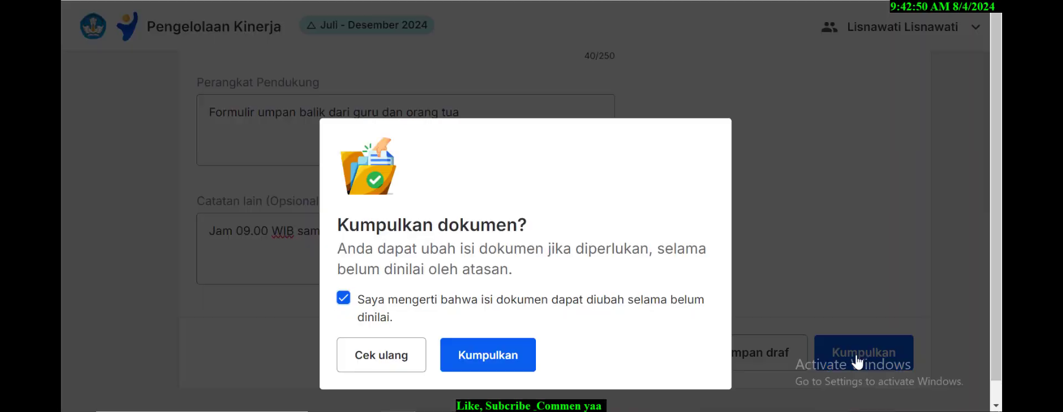
pyautogui.click(344, 300)
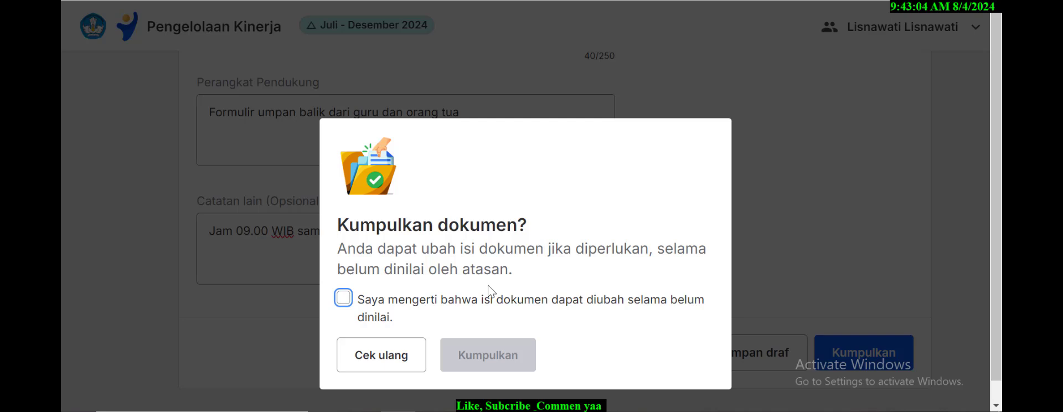
pyautogui.click(344, 301)
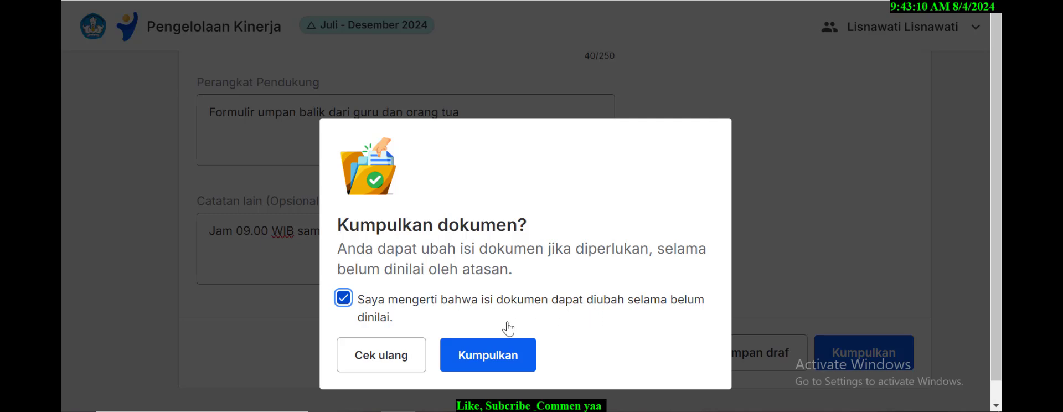
pyautogui.click(486, 358)
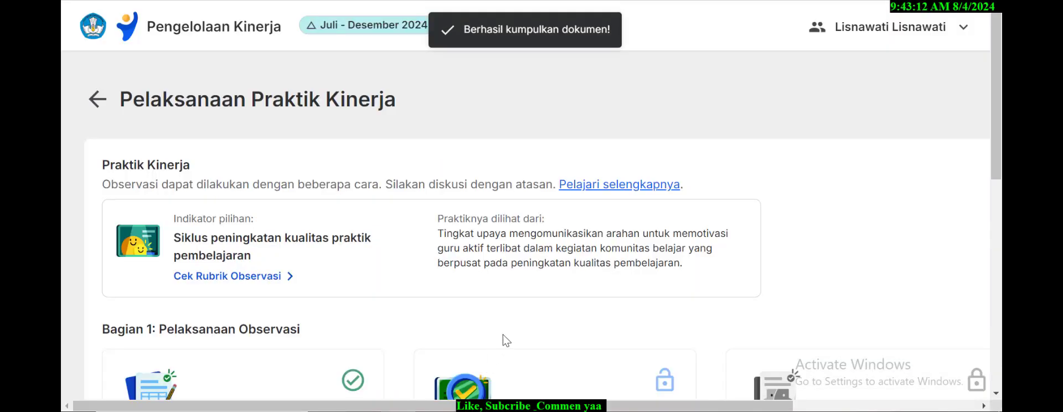
# Step: Open the details of Pelaksanaan Observasi oleh atasan and examine the schedule, chosen indicator, Target Perilaku and Upaya Mempelajari in Rincian Observasi
pyautogui.scroll(-4, 526, 327)
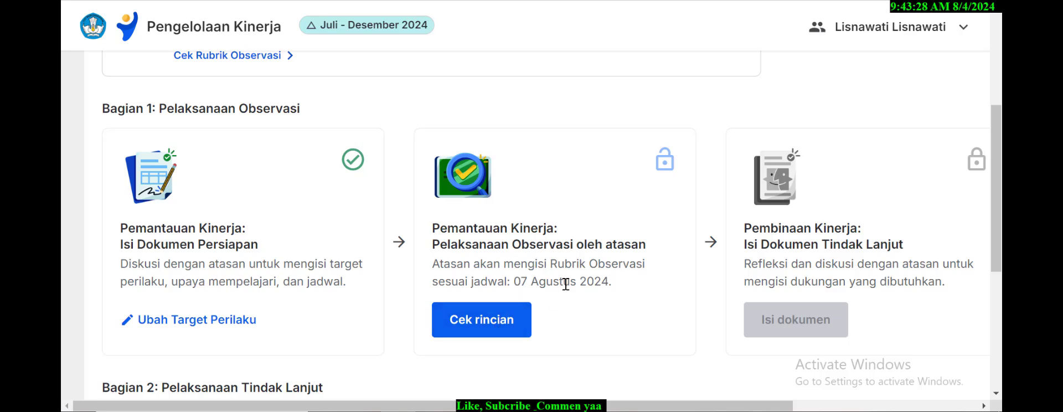
pyautogui.click(487, 320)
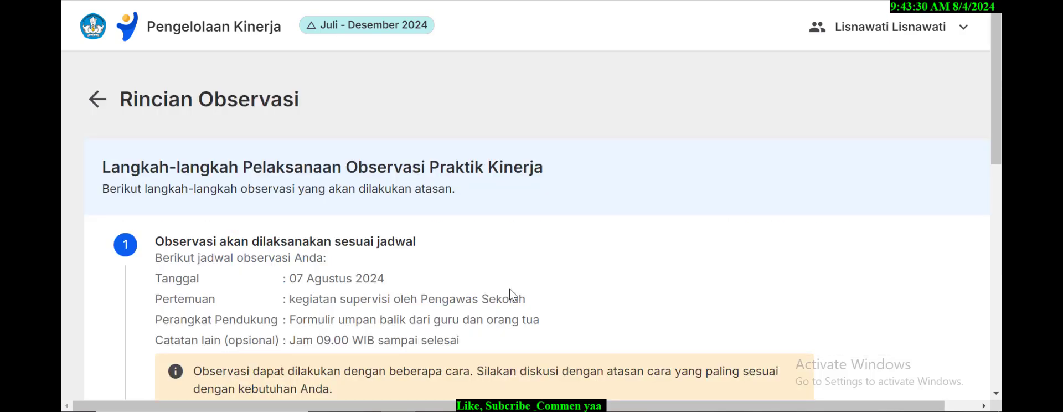
pyautogui.scroll(-3, 509, 294)
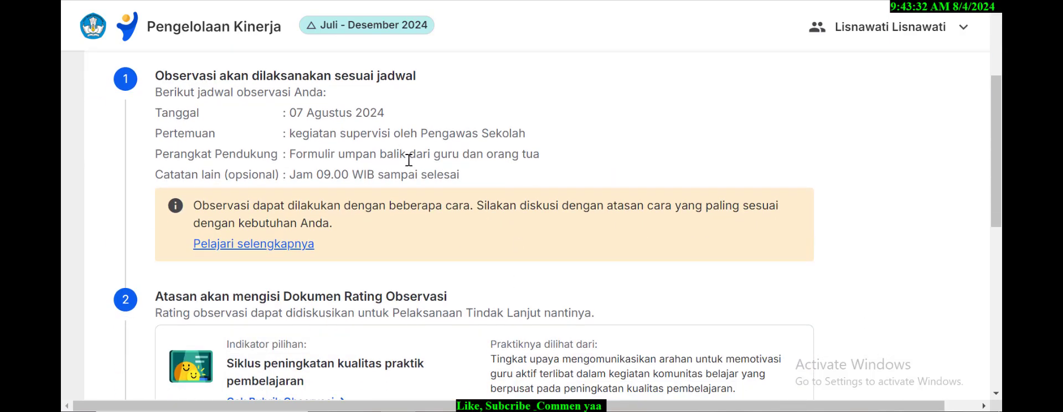
pyautogui.scroll(-2, 408, 159)
pyautogui.scroll(2, 410, 166)
pyautogui.scroll(-2, 475, 197)
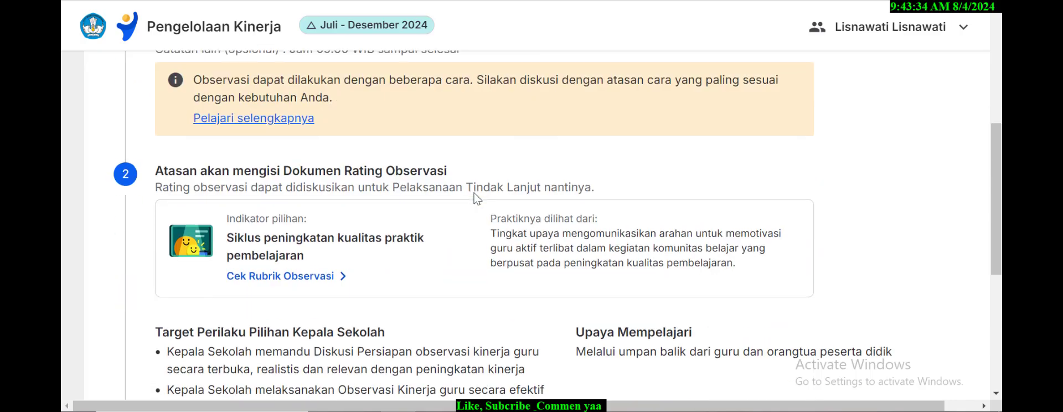
pyautogui.scroll(-5, 475, 197)
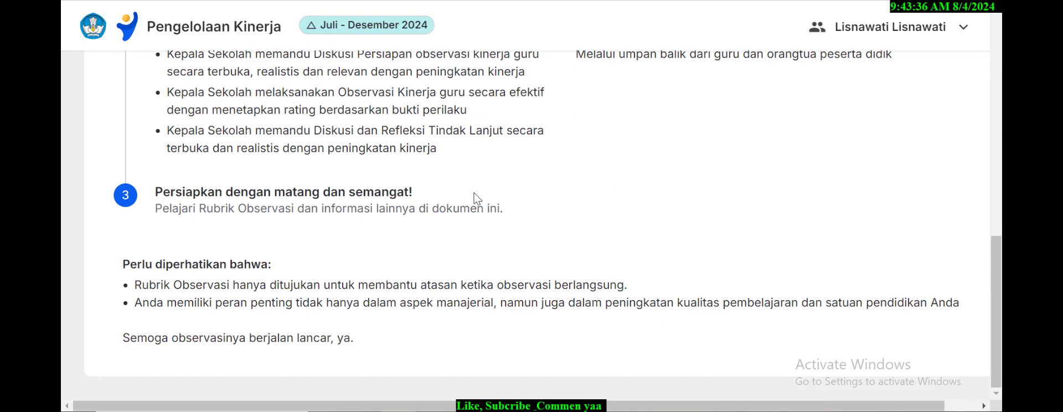
pyautogui.scroll(3, 427, 334)
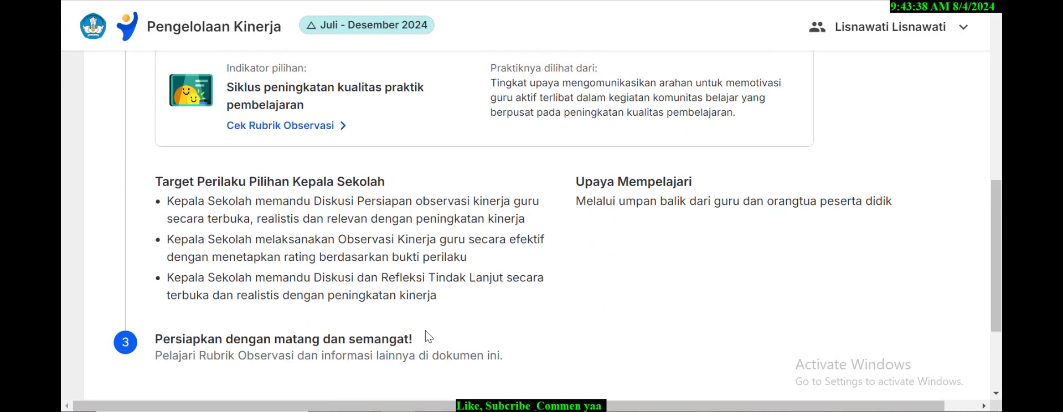
pyautogui.scroll(-3, 427, 335)
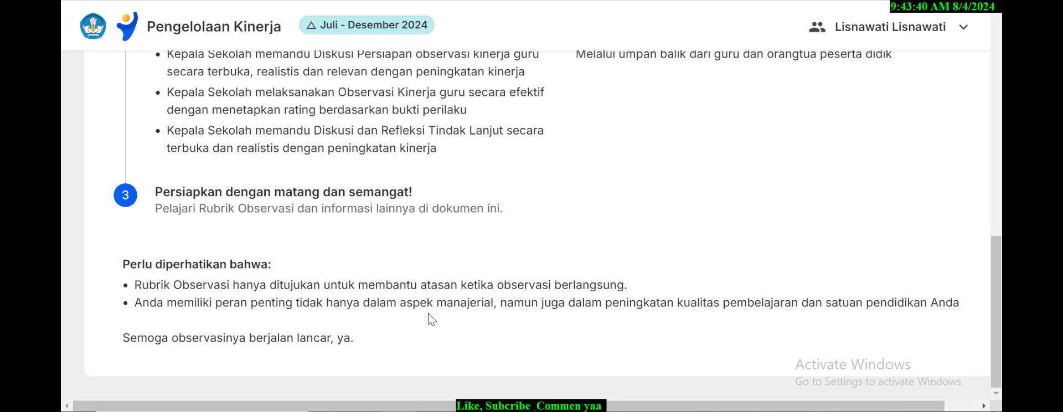
pyautogui.scroll(4, 426, 301)
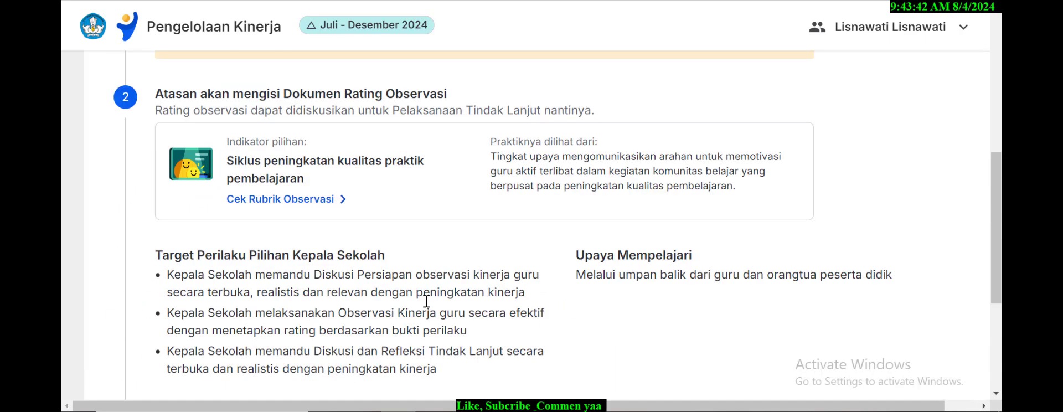
pyautogui.scroll(5, 426, 301)
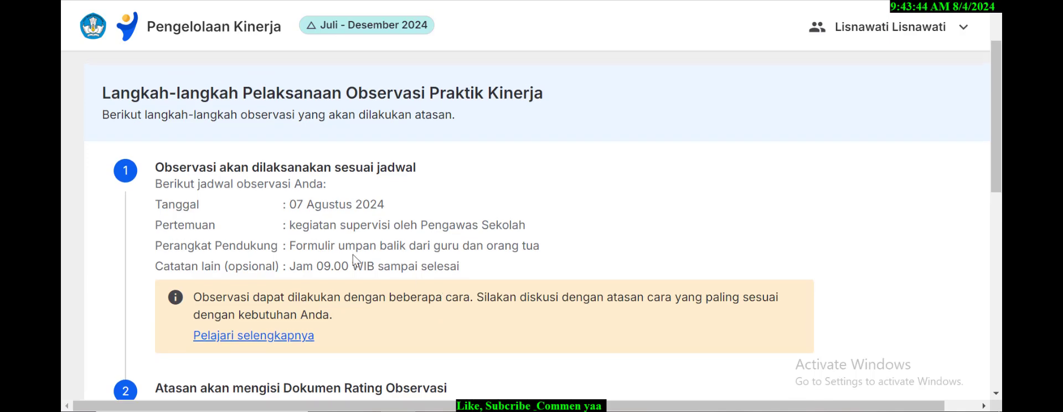
pyautogui.scroll(-3, 444, 222)
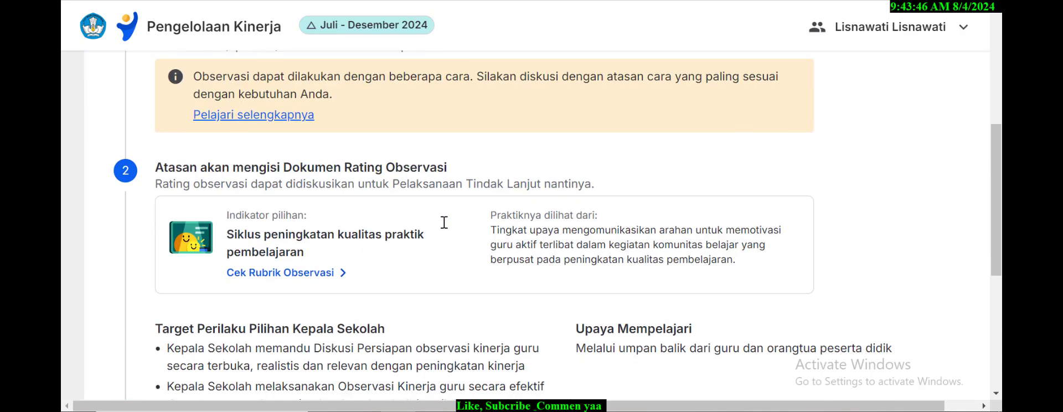
pyautogui.scroll(3, 182, 88)
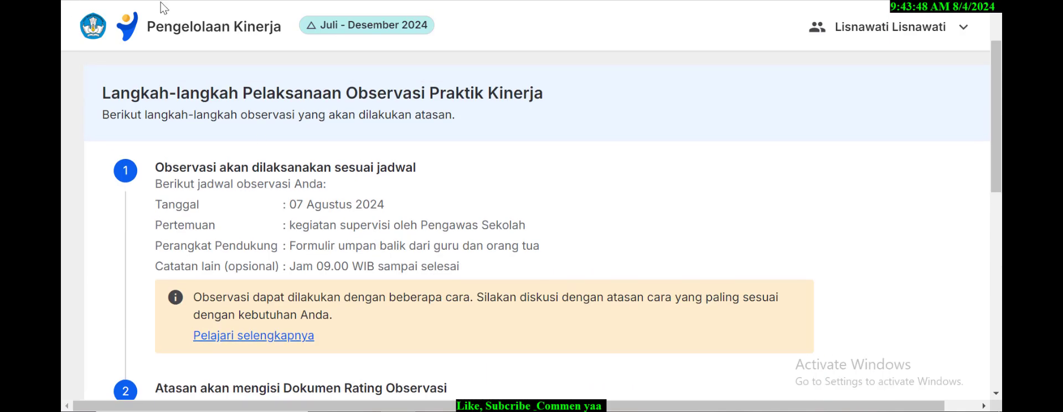
# Step: Return to the Pelaksanaan Praktik Kinerja page and look over the stages of Bagian 1: Pelaksanaan Observasi
pyautogui.scroll(-3, 607, 309)
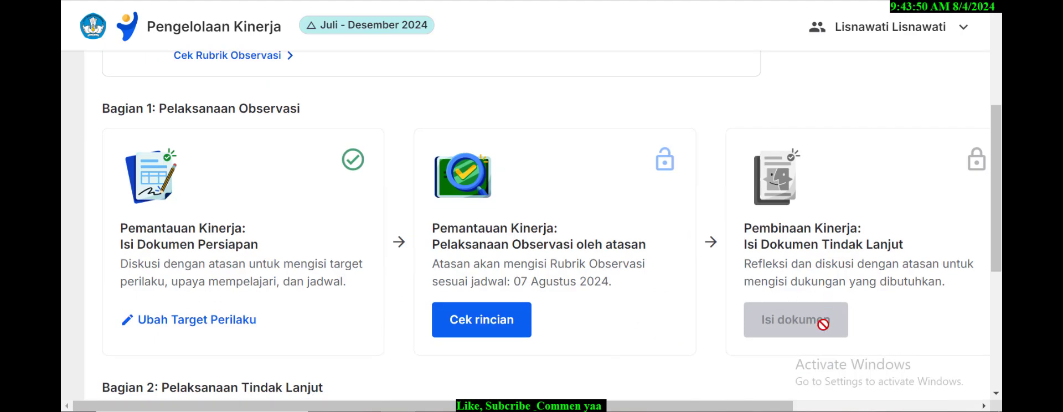
pyautogui.scroll(1, 605, 271)
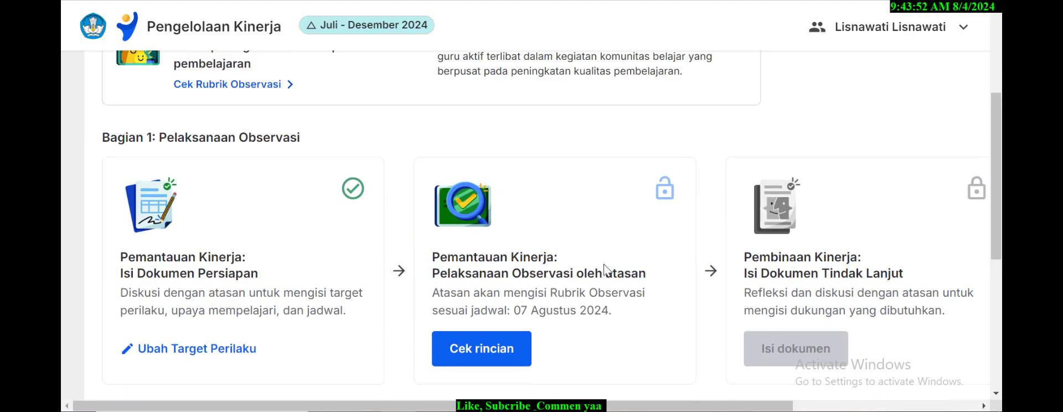
pyautogui.scroll(3, 605, 270)
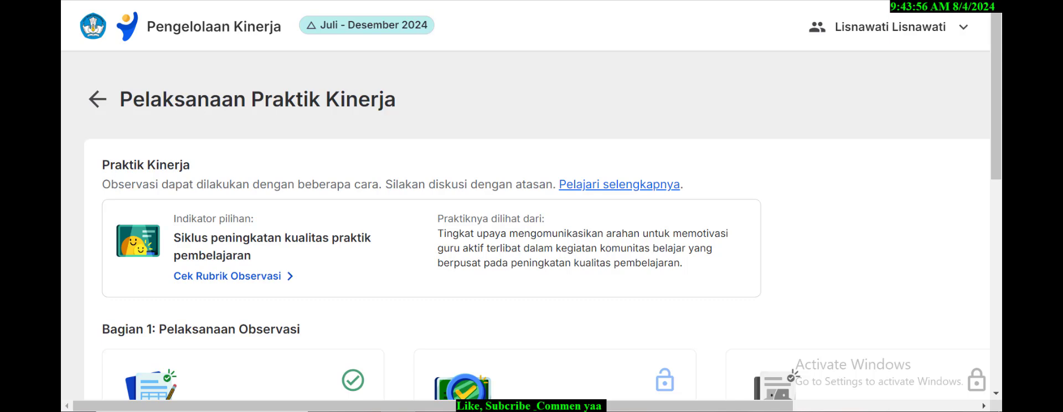
# Step: Review the stage cards of Bagian 1: Pelaksanaan Observasi and Bagian 2: Pelaksanaan Tindak Lanjut on the Pelaksanaan Praktik Kinerja page
pyautogui.scroll(-4, 654, 230)
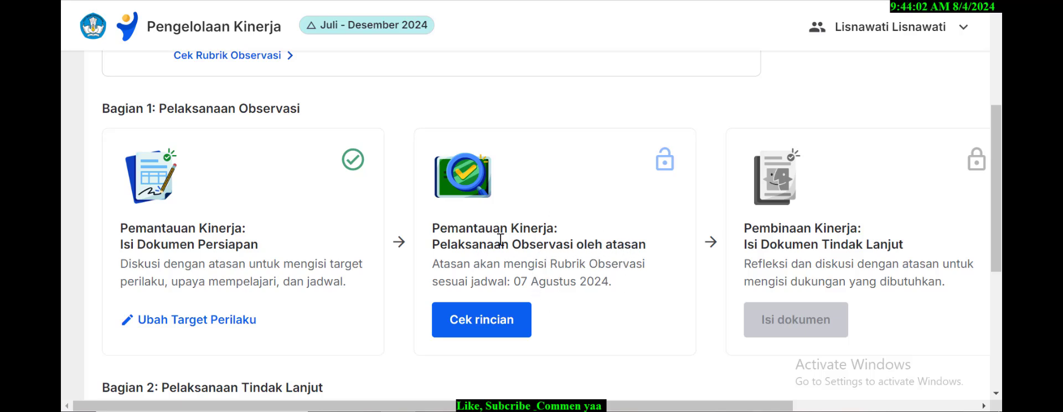
pyautogui.scroll(-3, 839, 265)
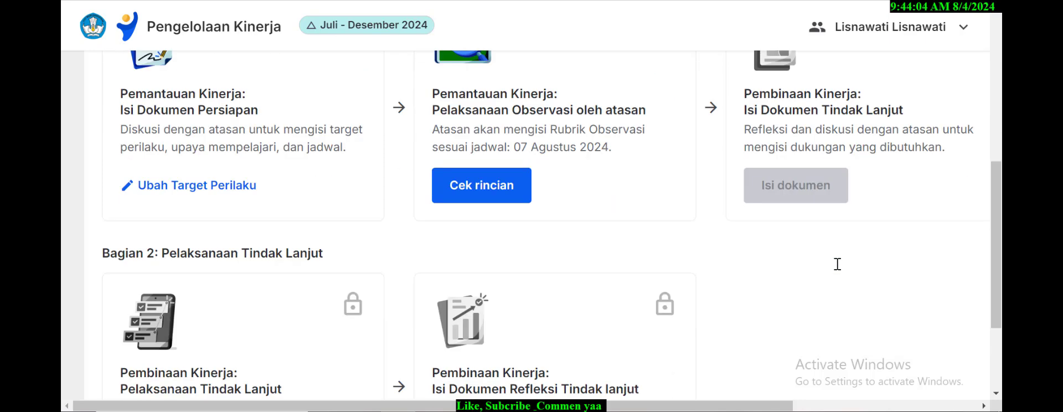
pyautogui.scroll(1, 821, 172)
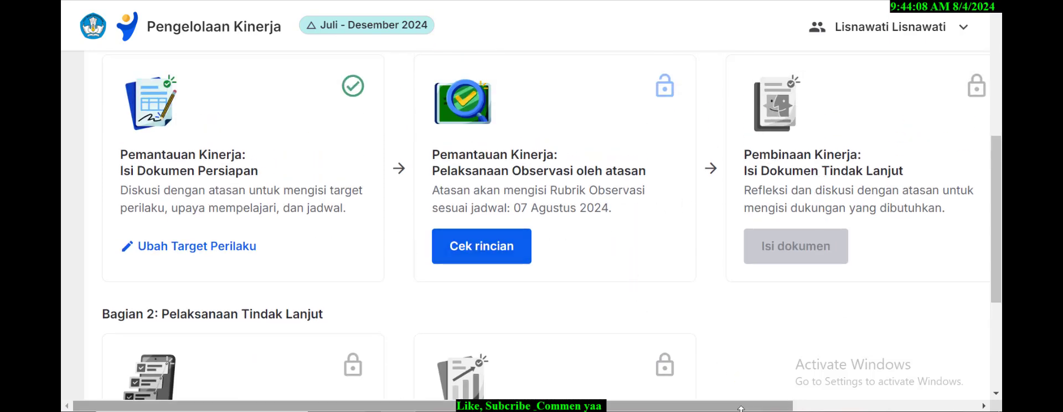
# Step: Switch to the Word document Refleksi Tindak Lanjut.docx and deselect the green title box about Pengelolaan Kinerja Kepala Sekolah
pyautogui.moveTo(713, 411)
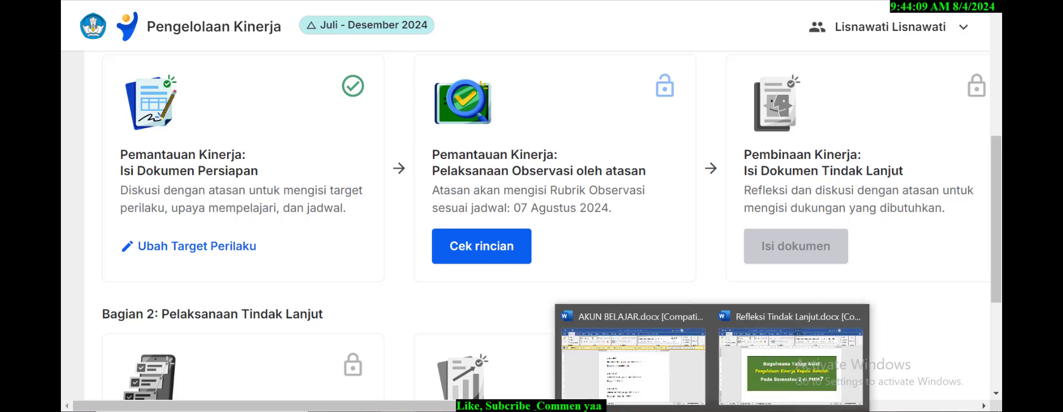
pyautogui.click(772, 387)
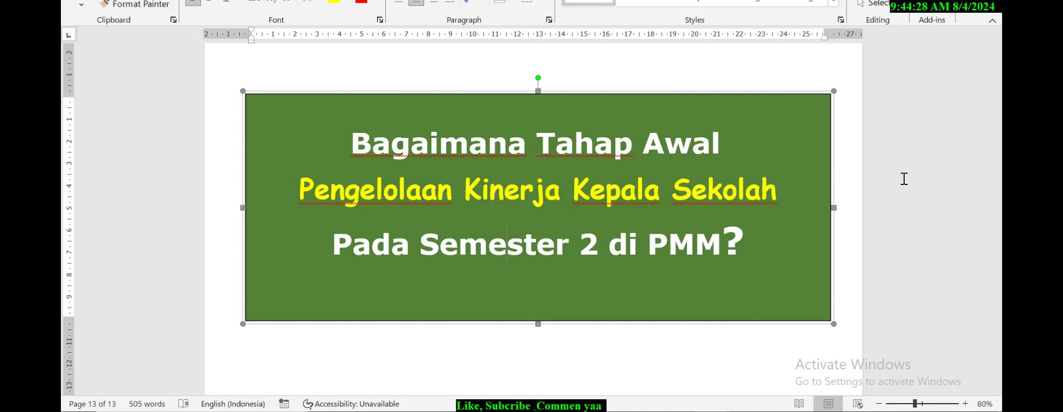
pyautogui.click(602, 363)
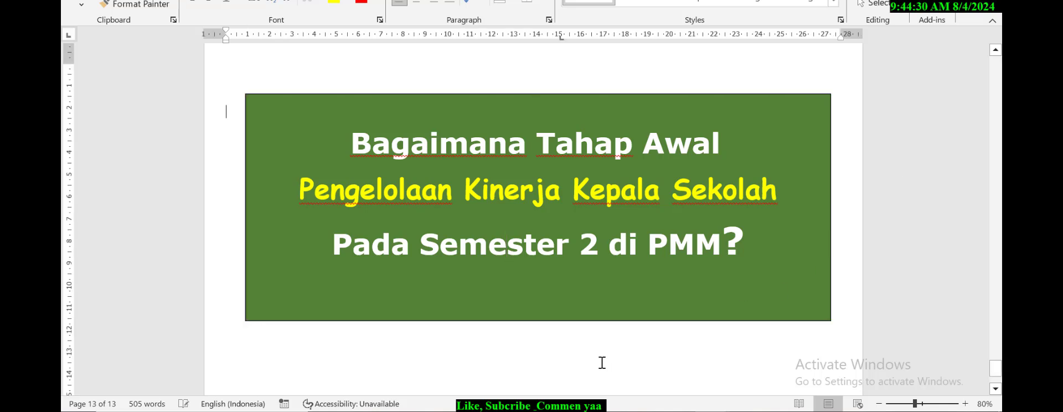